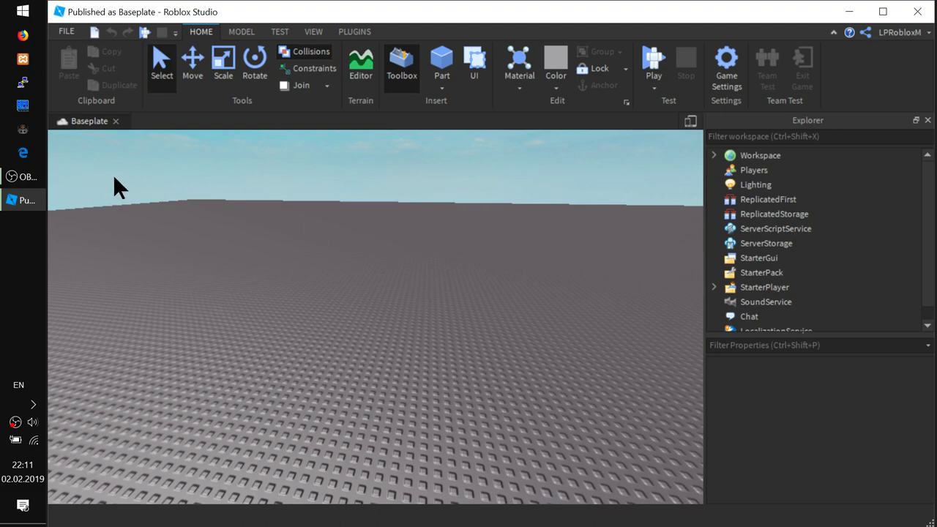
Step: Explore the baseplate scene by moving the camera in all directions, raising and lowering it, turning and zooming
{"action": "right_click_drag", "start_coordinate": [472, 363], "coordinate": [472, 366]}
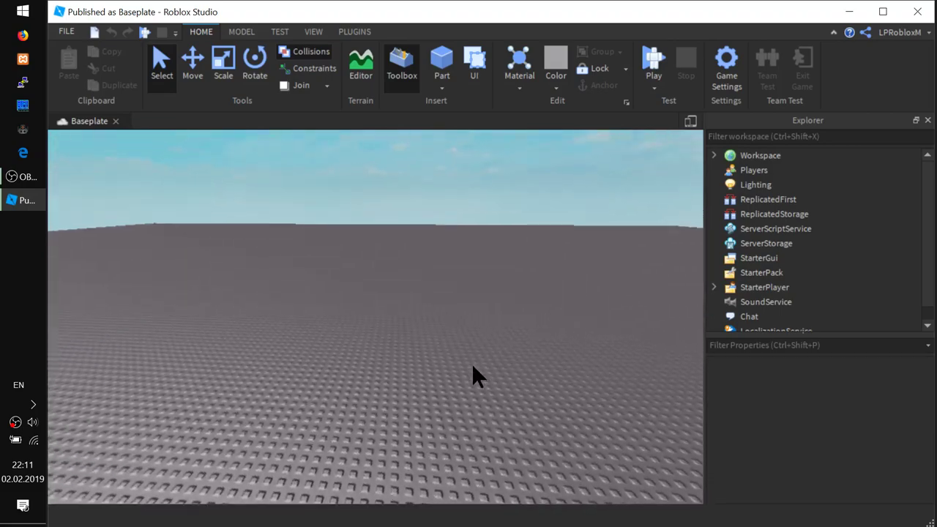
{"action": "scroll", "coordinate": [421, 352], "scroll_direction": "down", "scroll_amount": 3}
{"action": "scroll", "coordinate": [421, 351], "scroll_direction": "up", "scroll_amount": 6}
{"action": "scroll", "coordinate": [420, 351], "scroll_direction": "down", "scroll_amount": 4}
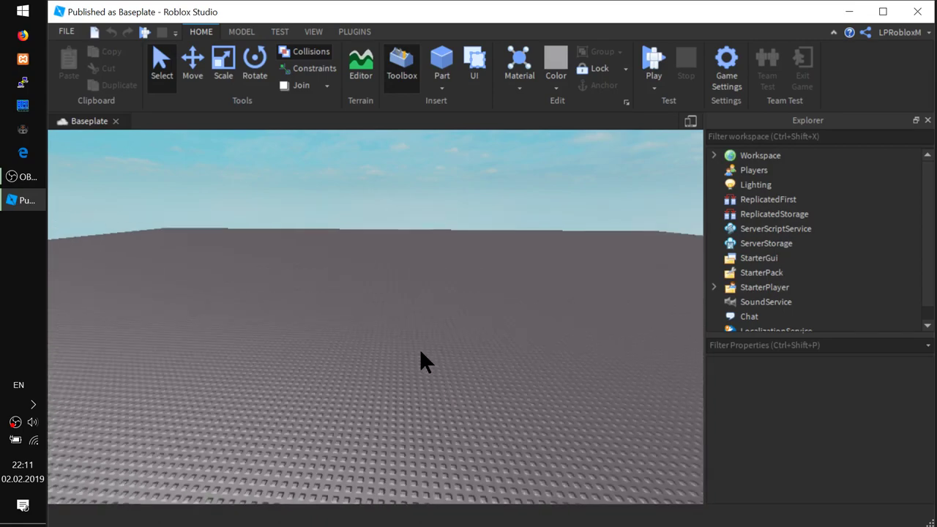
{"action": "key", "text": "q"}
{"action": "key", "text": "e"}
{"action": "key", "text": "q"}
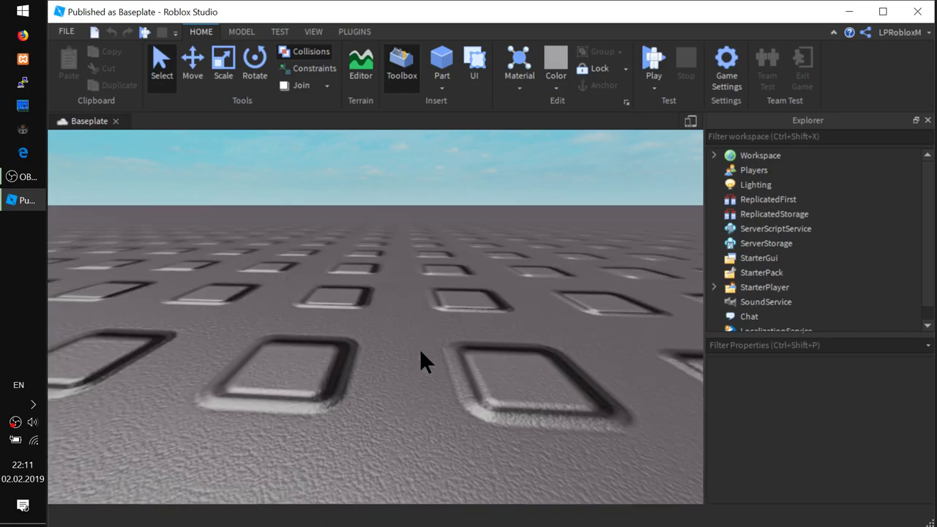
{"action": "key", "text": "e"}
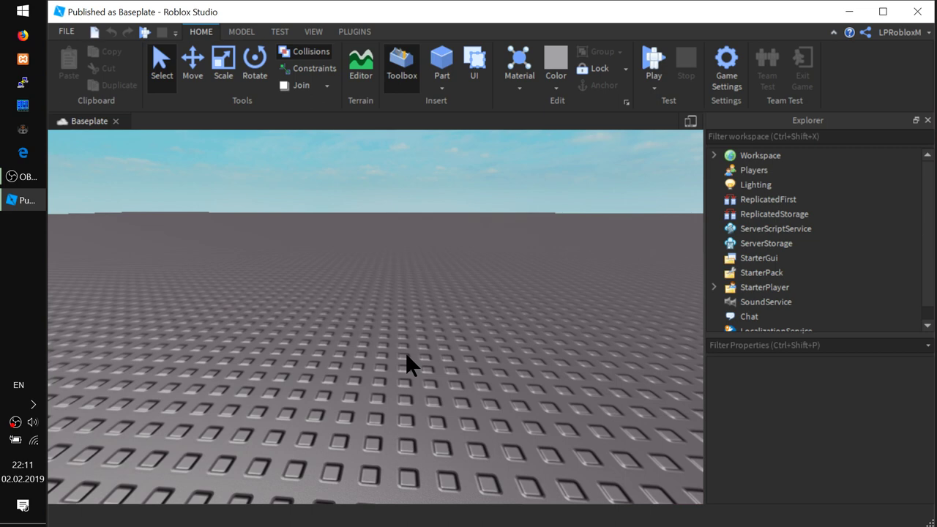
{"action": "key", "text": "shift+w"}
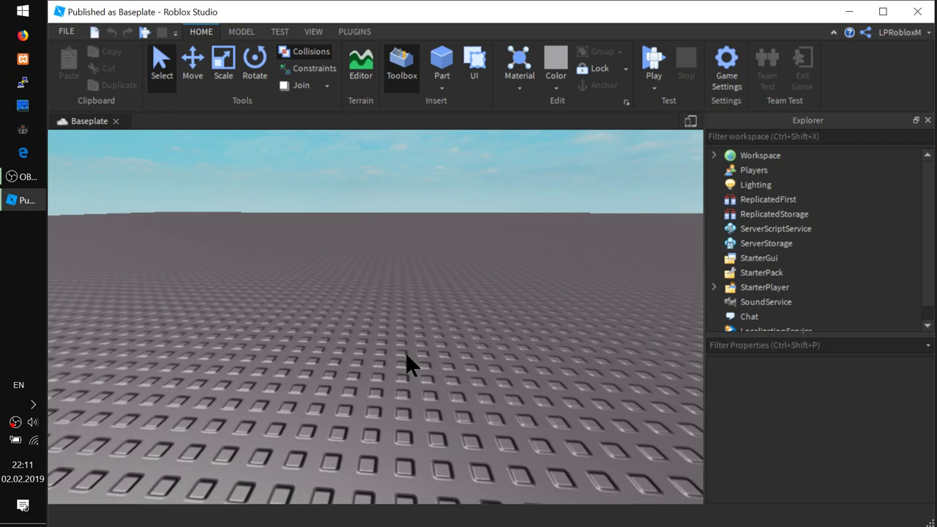
{"action": "key", "text": "d"}
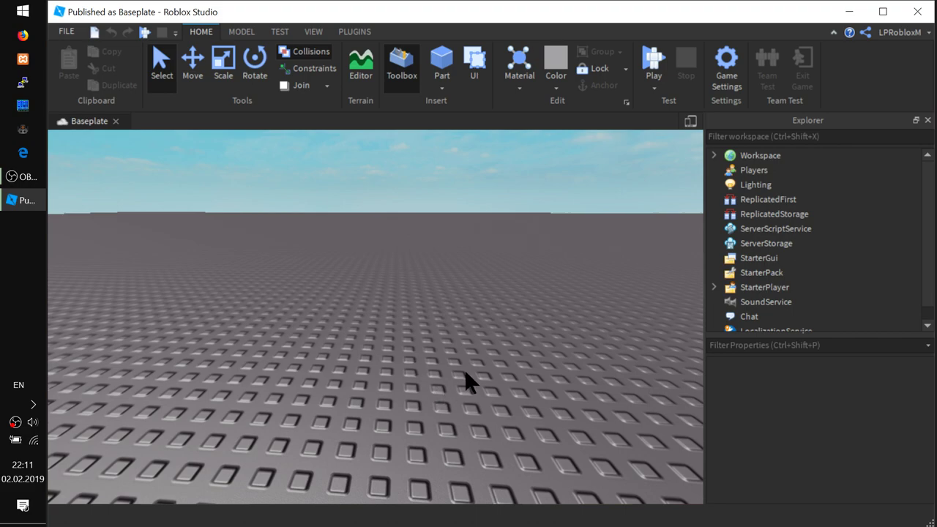
{"action": "key", "text": "e"}
{"action": "key", "text": "q"}
{"action": "key", "text": "e"}
{"action": "key", "text": "q"}
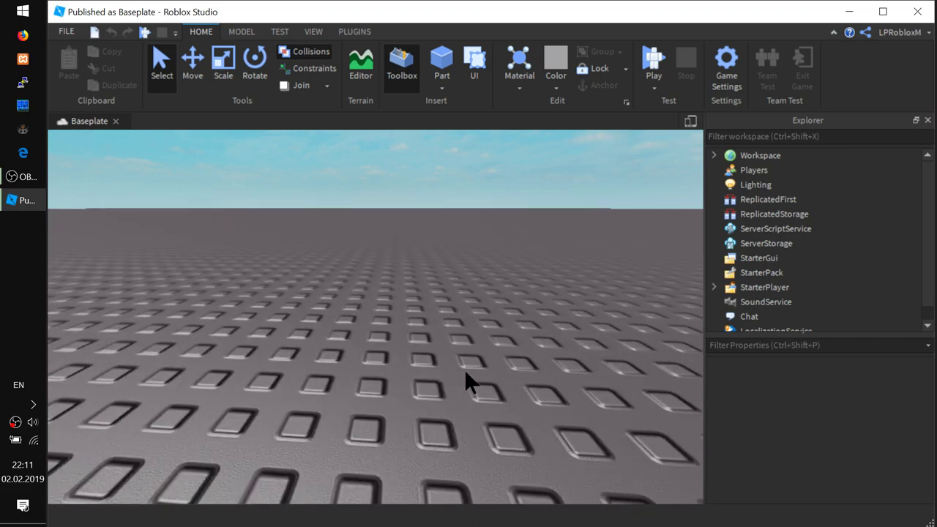
{"action": "right_click_drag", "start_coordinate": [381, 350], "coordinate": [380, 351]}
{"action": "key", "text": "q"}
{"action": "right_click_drag", "start_coordinate": [334, 403], "coordinate": [334, 411]}
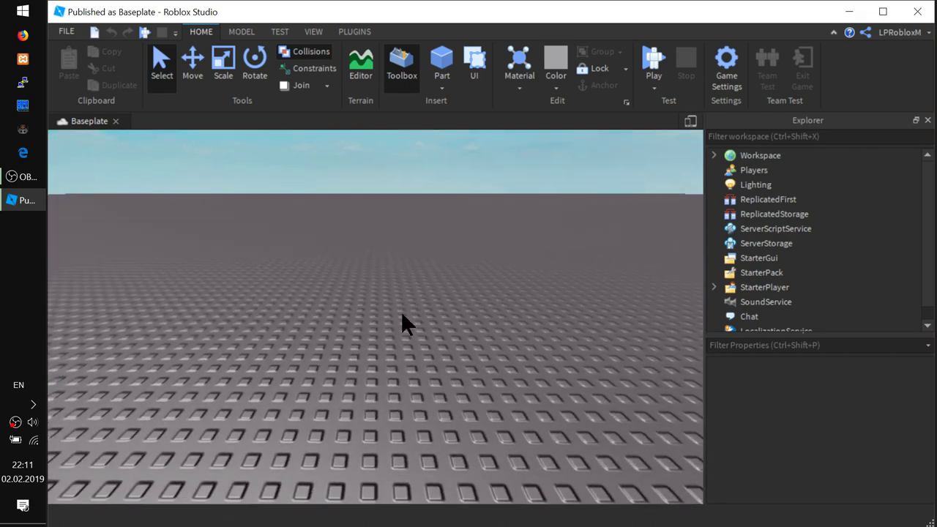
Step: Look over the Rendering options in the Studio settings, including EditQualityLevel, and close the dialog
{"action": "left_click", "coordinate": [65, 36]}
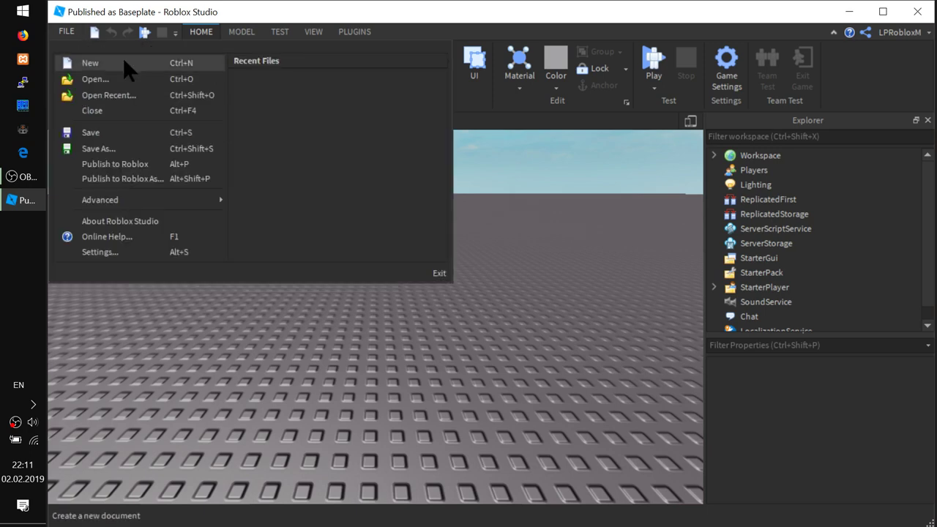
{"action": "left_click", "coordinate": [108, 249]}
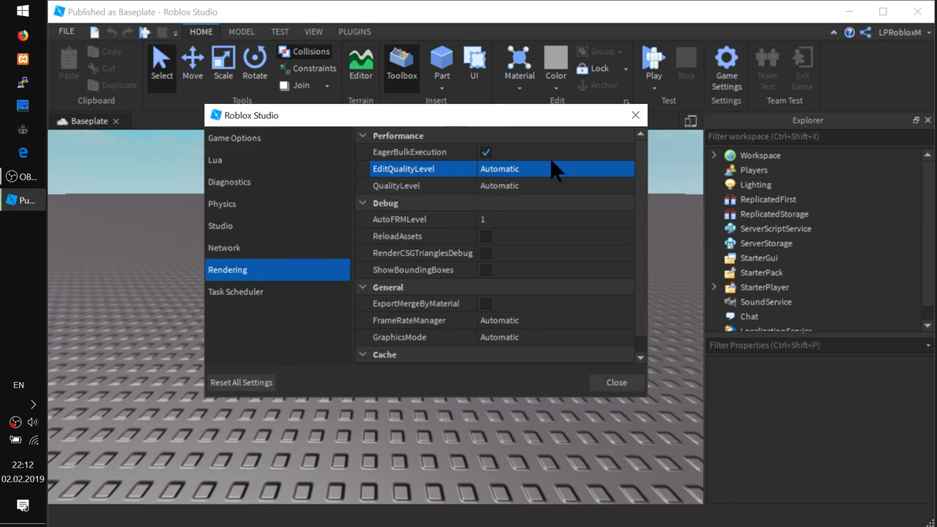
{"action": "left_click", "coordinate": [616, 383]}
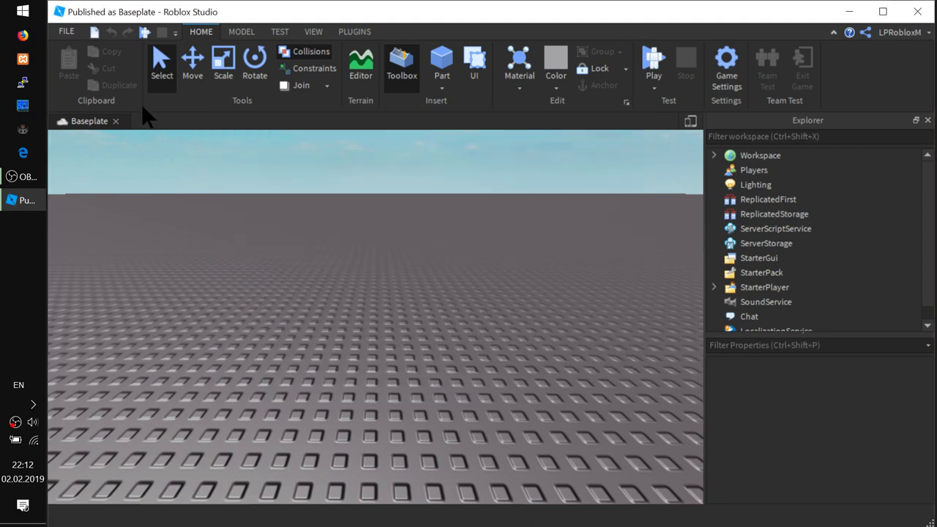
Step: Review the file saving and publishing commands, and examine the available plugin, animation and localization tools
{"action": "left_click", "coordinate": [66, 32]}
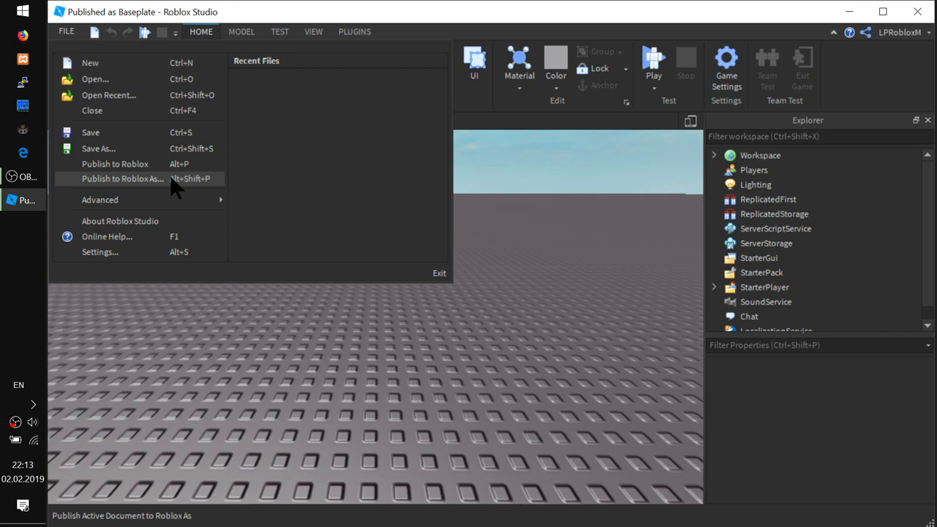
{"action": "left_click", "coordinate": [356, 32]}
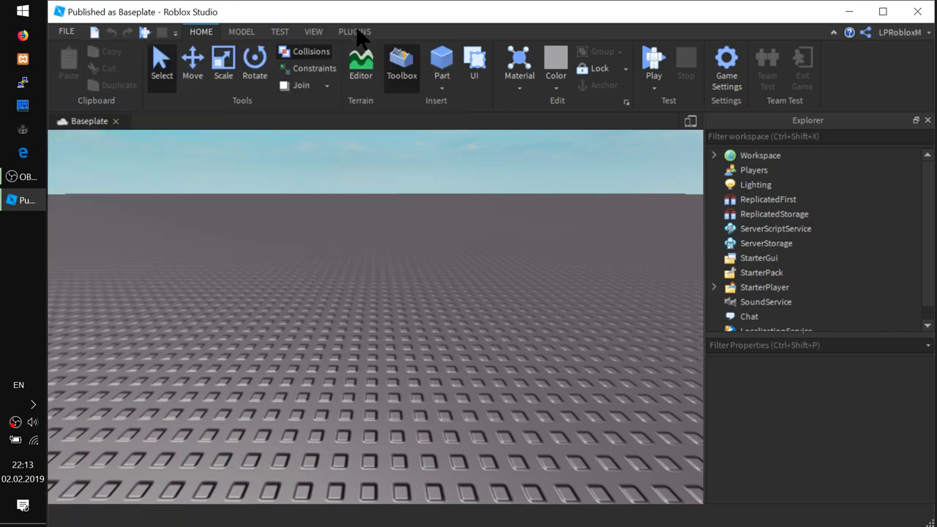
{"action": "left_click", "coordinate": [357, 32]}
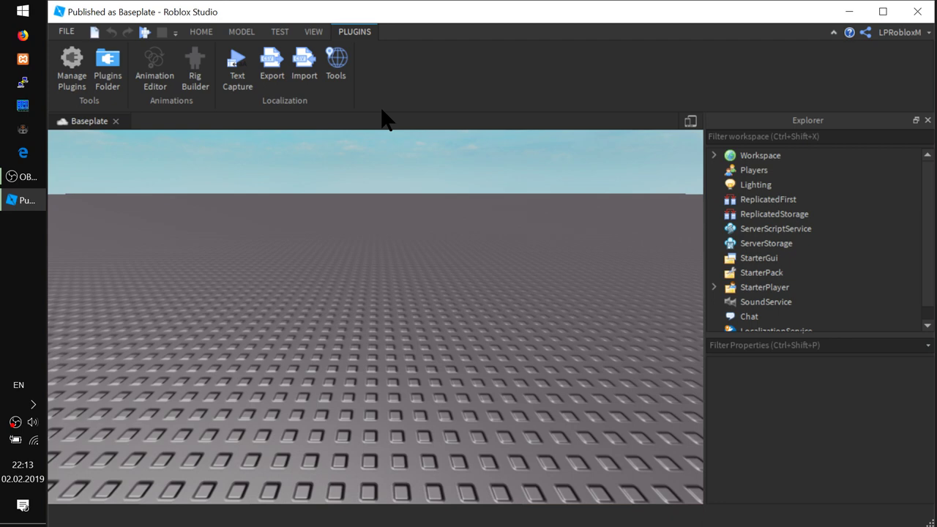
Step: Hide the Properties and Explorer windows and restore both of them
{"action": "left_click", "coordinate": [312, 33]}
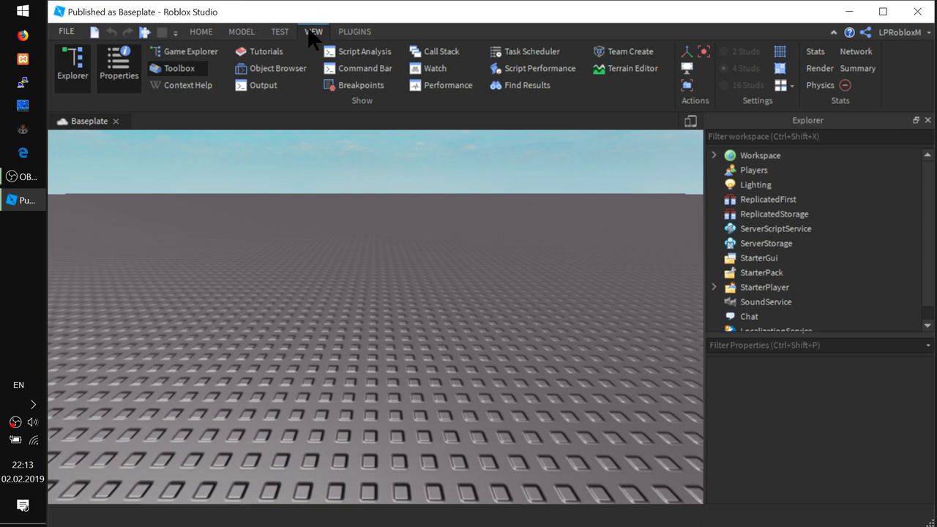
{"action": "left_click", "coordinate": [115, 70]}
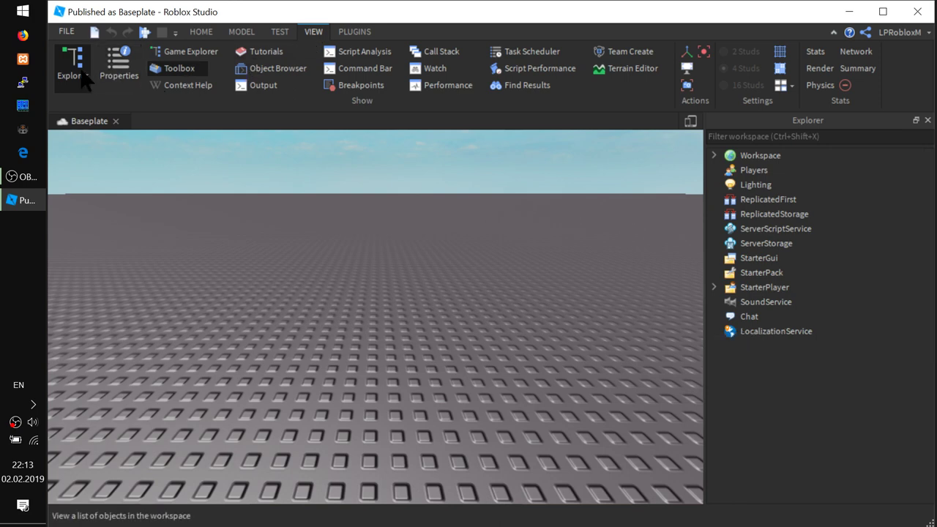
{"action": "left_click", "coordinate": [73, 66]}
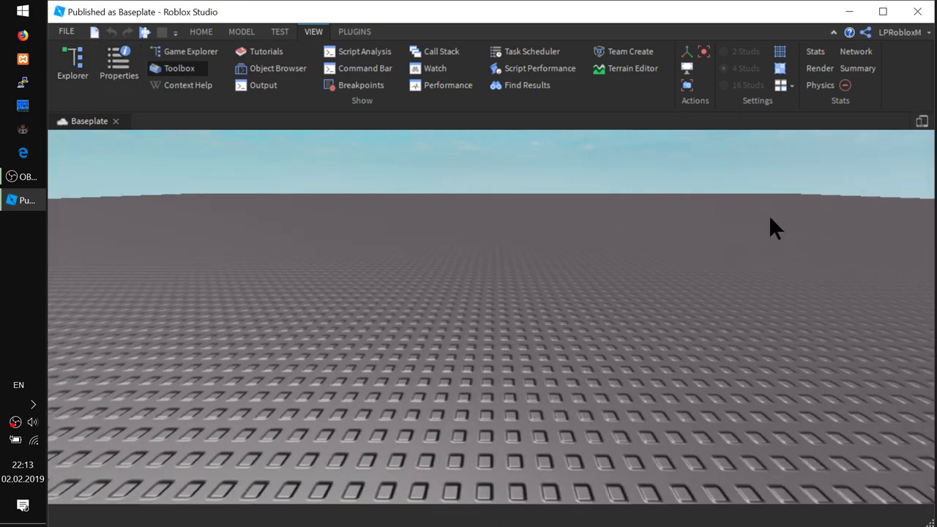
{"action": "left_click", "coordinate": [119, 68]}
{"action": "left_click", "coordinate": [77, 73]}
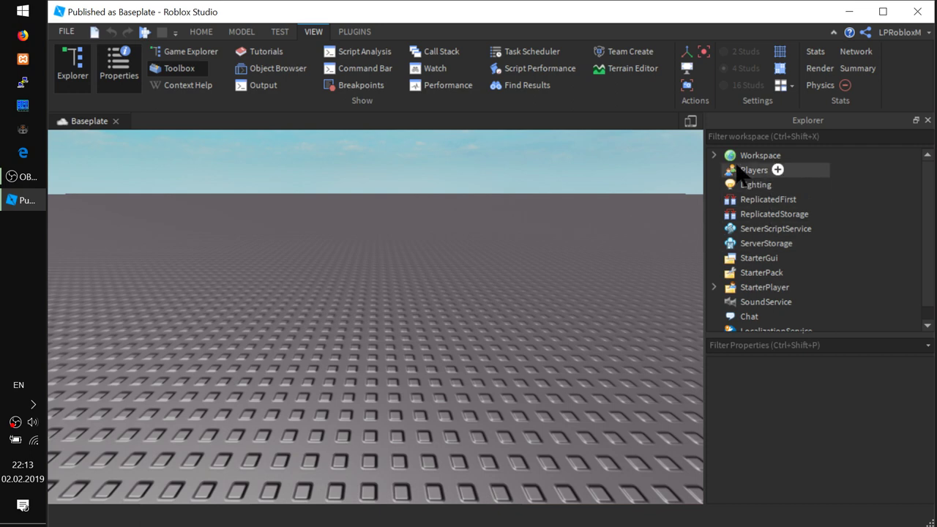
Step: Expand Workspace in the object tree and examine the properties of its Baseplate, Terrain and Camera objects
{"action": "left_click", "coordinate": [714, 156]}
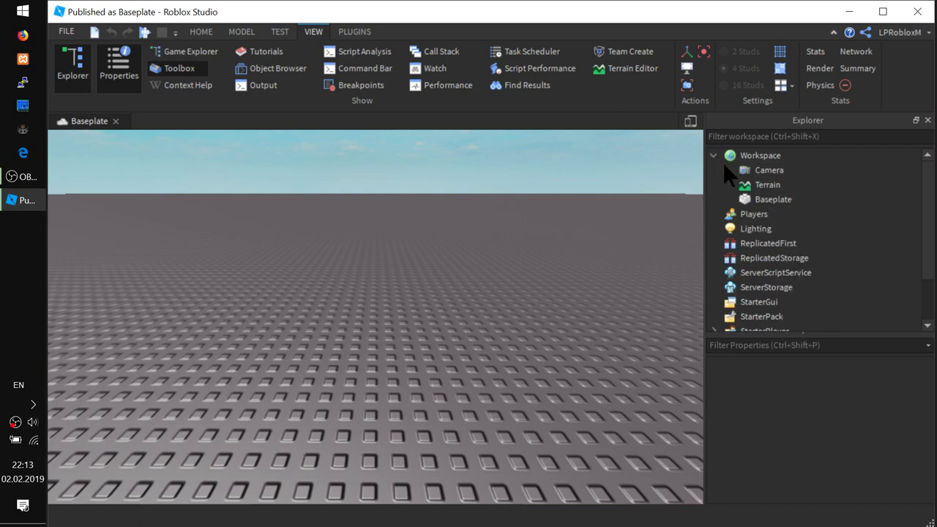
{"action": "left_click", "coordinate": [769, 200]}
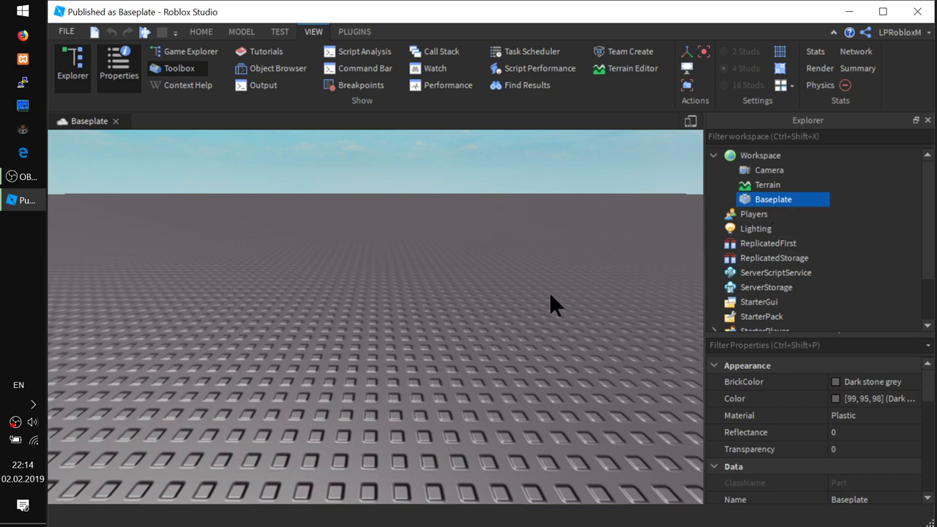
{"action": "right_click_drag", "start_coordinate": [412, 305], "coordinate": [414, 308]}
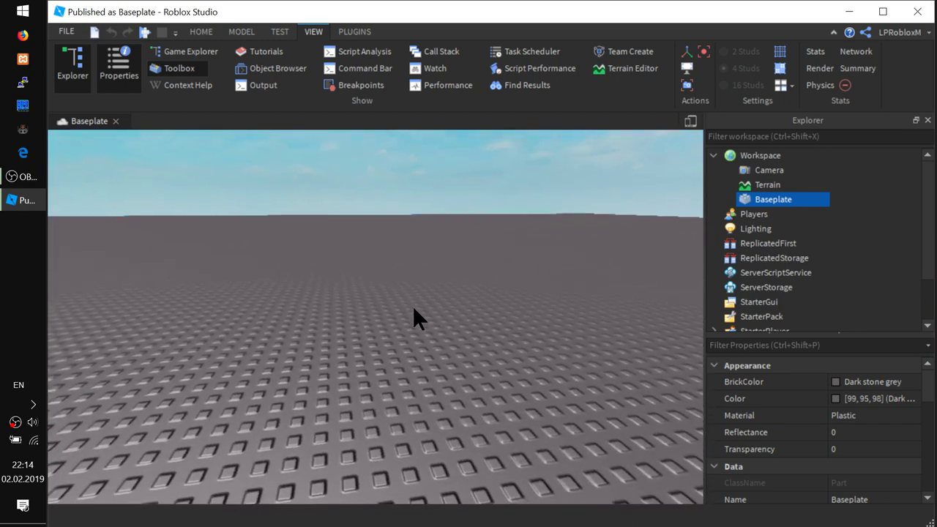
{"action": "double_click", "coordinate": [760, 200]}
{"action": "left_click", "coordinate": [746, 195]}
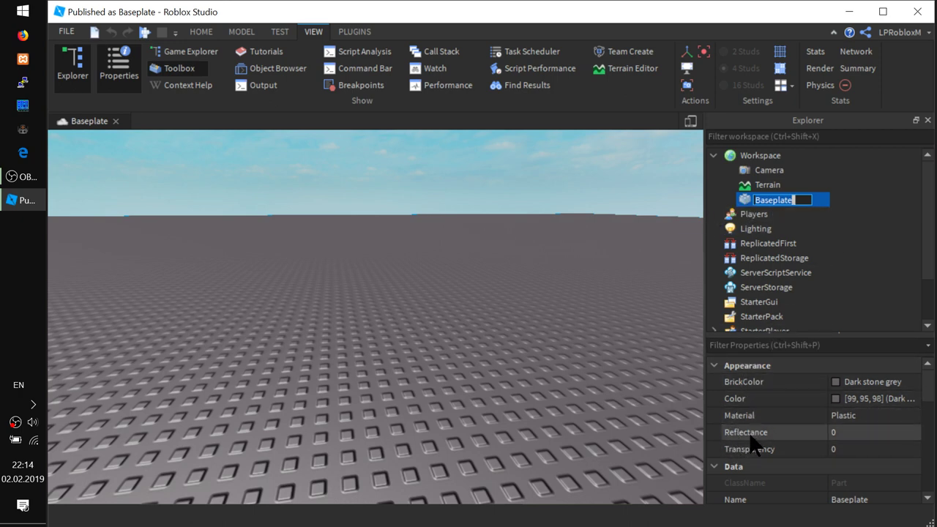
{"action": "left_click", "coordinate": [749, 185]}
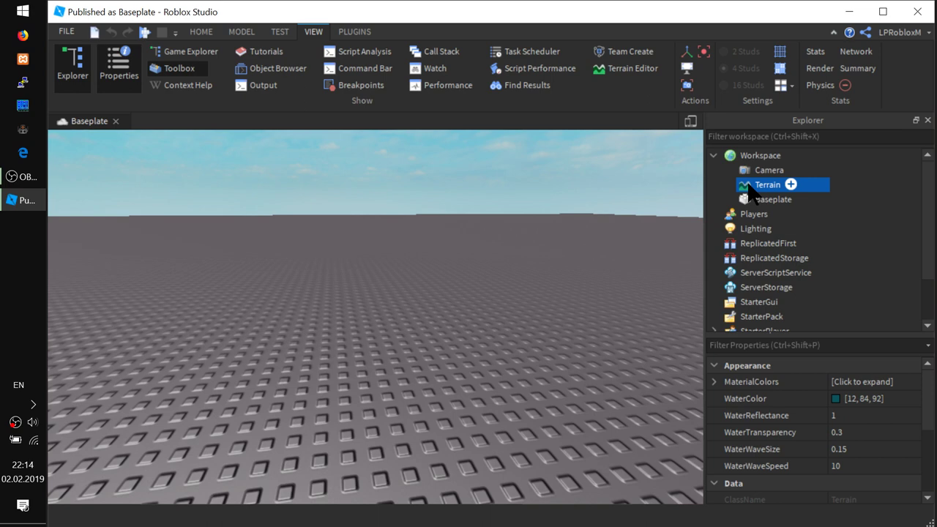
{"action": "left_click", "coordinate": [767, 173]}
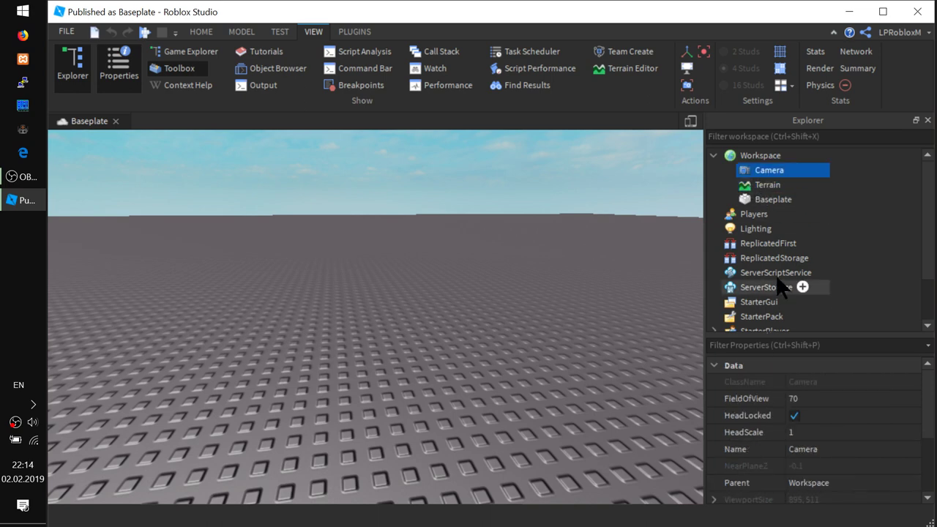
Step: Set the BrickColor of the Baseplate to Flint
{"action": "left_click", "coordinate": [761, 200]}
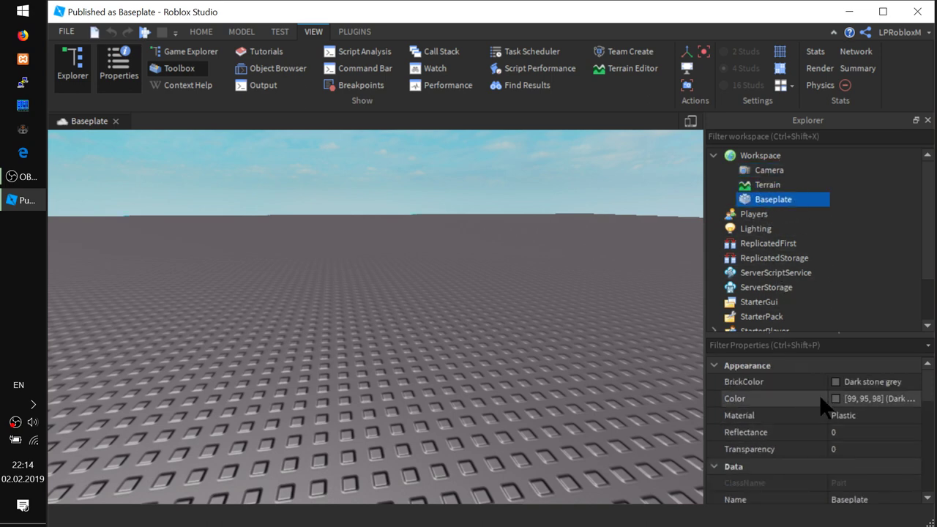
{"action": "left_click", "coordinate": [852, 381]}
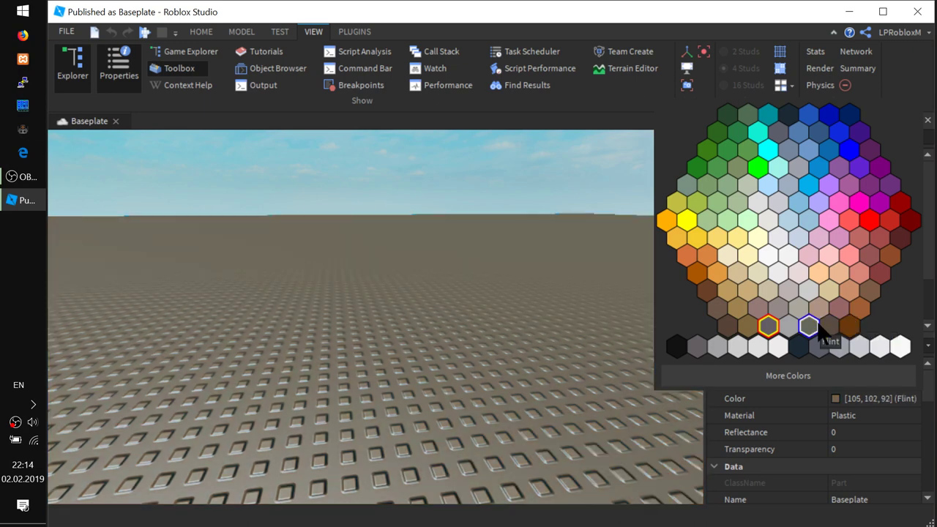
{"action": "left_click", "coordinate": [817, 324]}
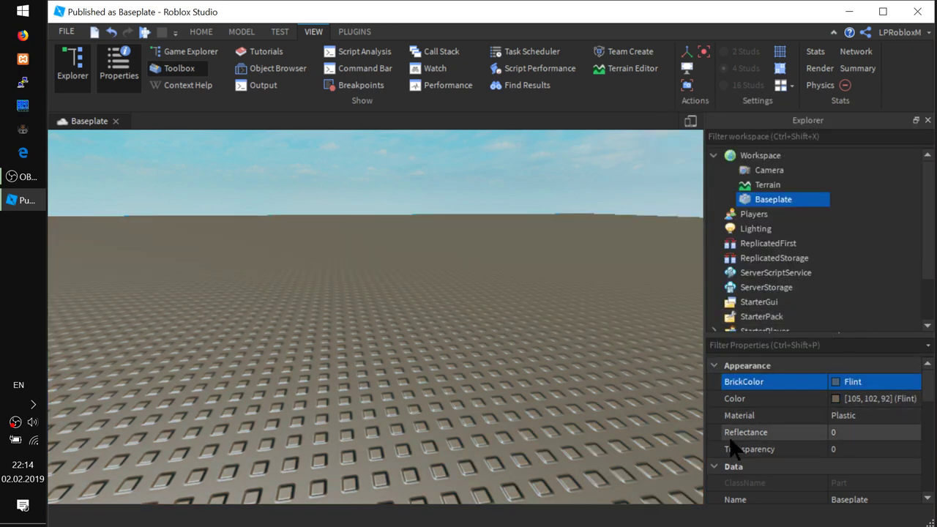
Step: Try the Grass material on the Baseplate and set its material back to Plastic
{"action": "left_click", "coordinate": [842, 417]}
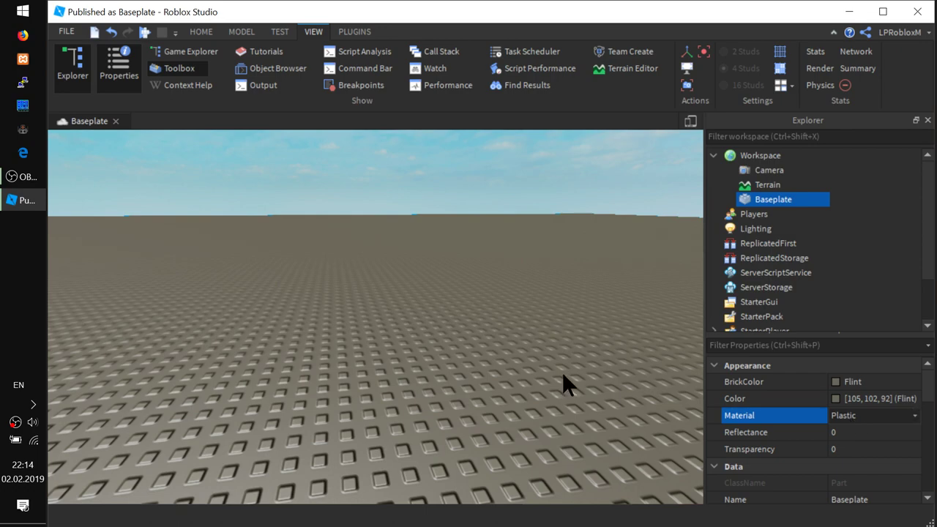
{"action": "left_click", "coordinate": [910, 408]}
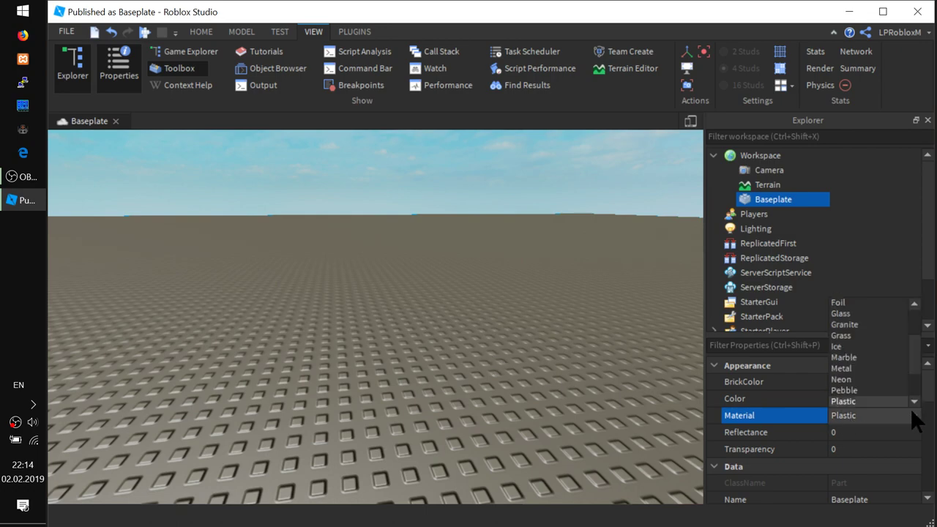
{"action": "left_click", "coordinate": [851, 331]}
{"action": "right_click_drag", "start_coordinate": [382, 358], "coordinate": [383, 363]}
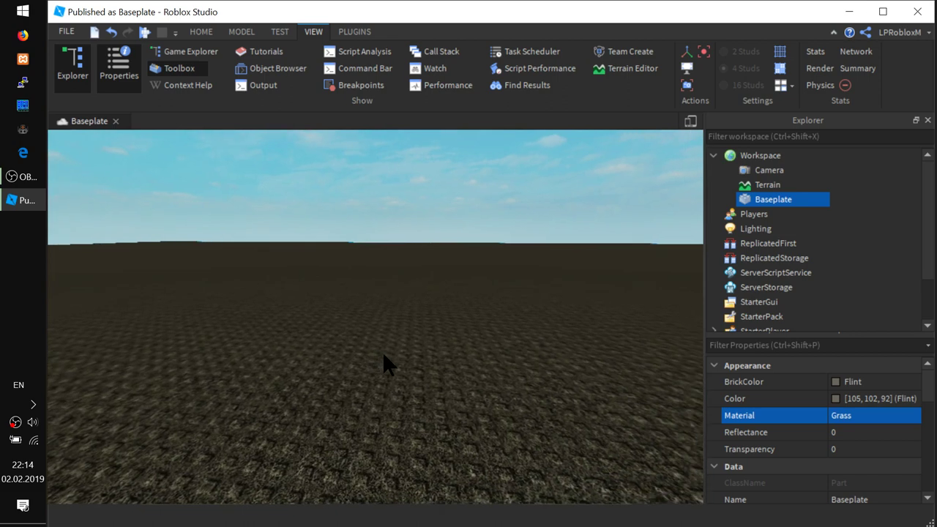
{"action": "left_click", "coordinate": [862, 415]}
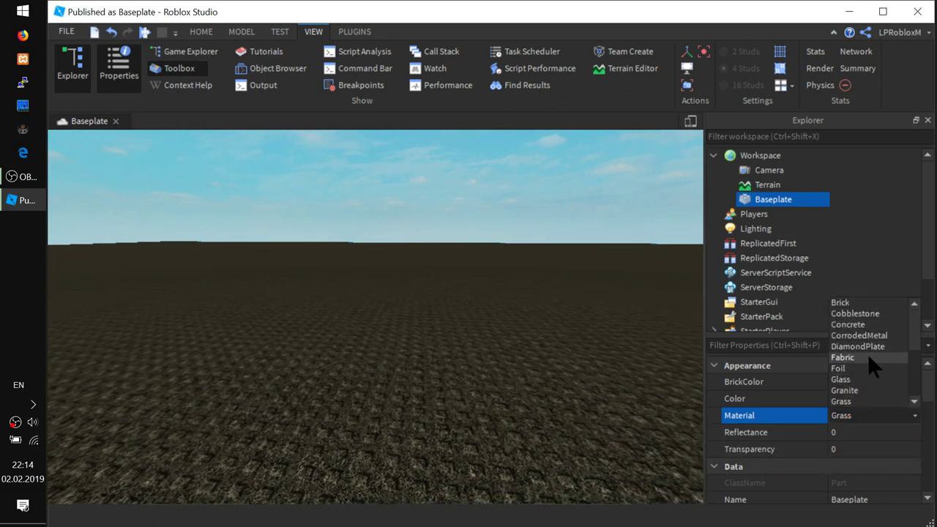
{"action": "scroll", "coordinate": [870, 345], "scroll_direction": "down", "scroll_amount": 2}
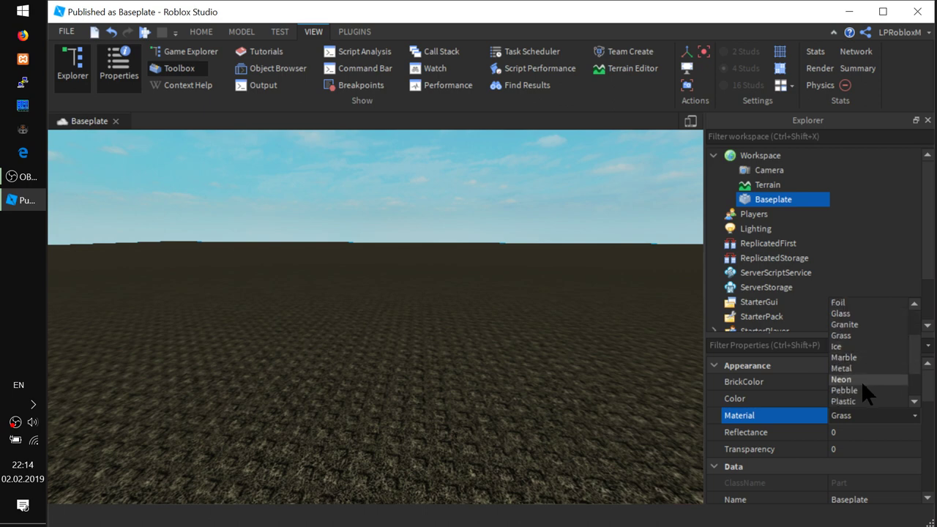
{"action": "left_click", "coordinate": [850, 401]}
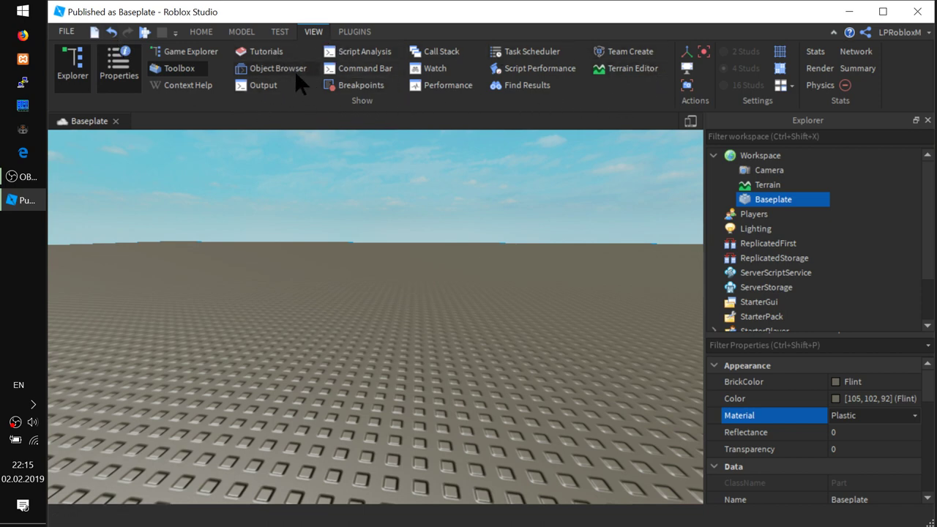
Step: Show the Output window and hide it again, and bring up the simulation and testing tools
{"action": "left_click", "coordinate": [252, 87]}
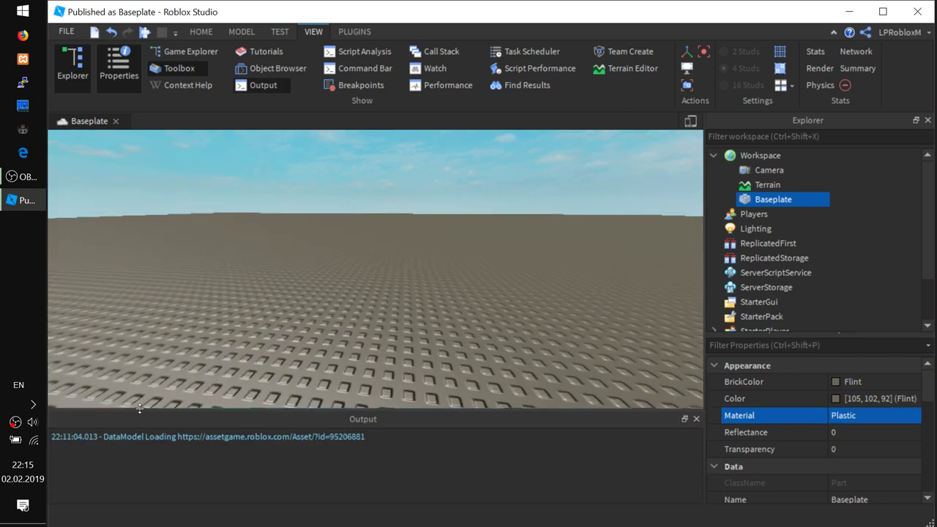
{"action": "left_click", "coordinate": [265, 89]}
{"action": "left_click", "coordinate": [284, 36]}
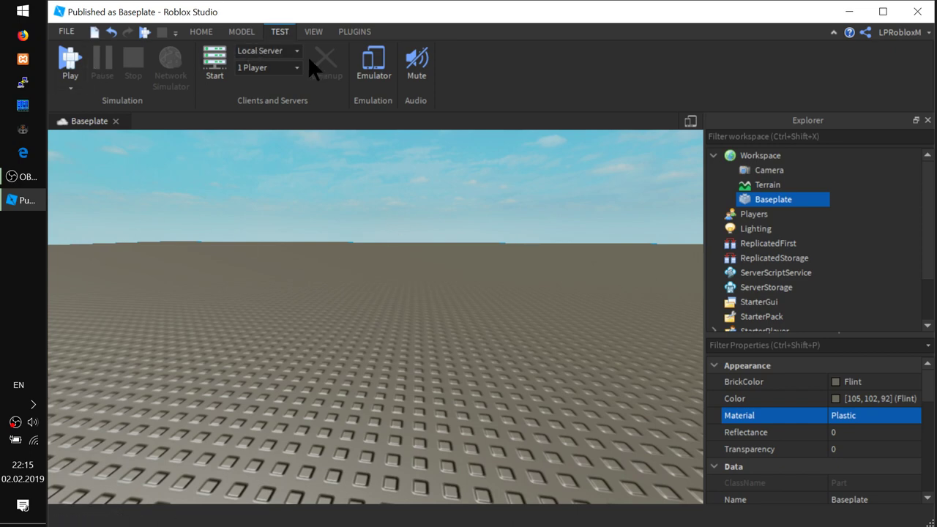
Step: Look through the player-count choices for the local server test and leave it at 1 Player
{"action": "left_click", "coordinate": [263, 66]}
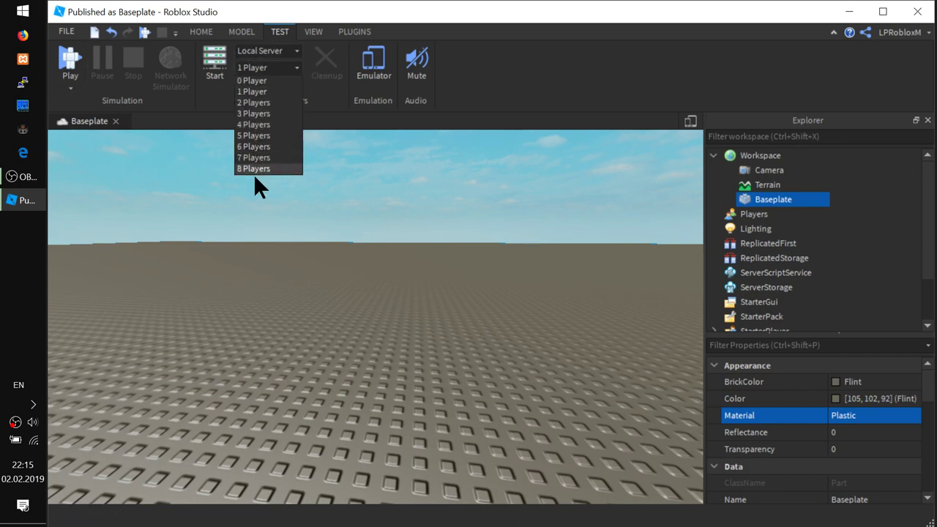
{"action": "left_click", "coordinate": [270, 68]}
{"action": "left_click", "coordinate": [270, 67]}
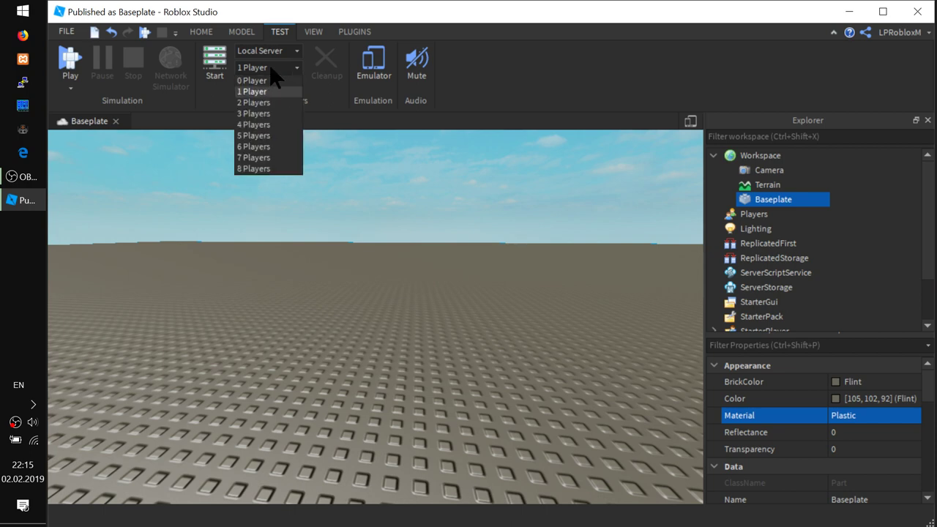
{"action": "left_click", "coordinate": [270, 67]}
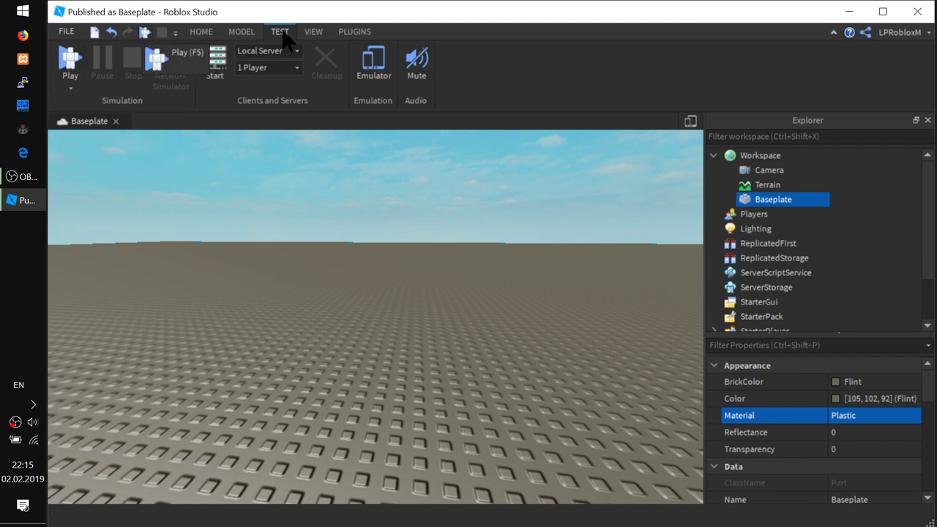
Step: Bring up the modelling tools and look through the customization options of the quick access commands
{"action": "left_click", "coordinate": [240, 32]}
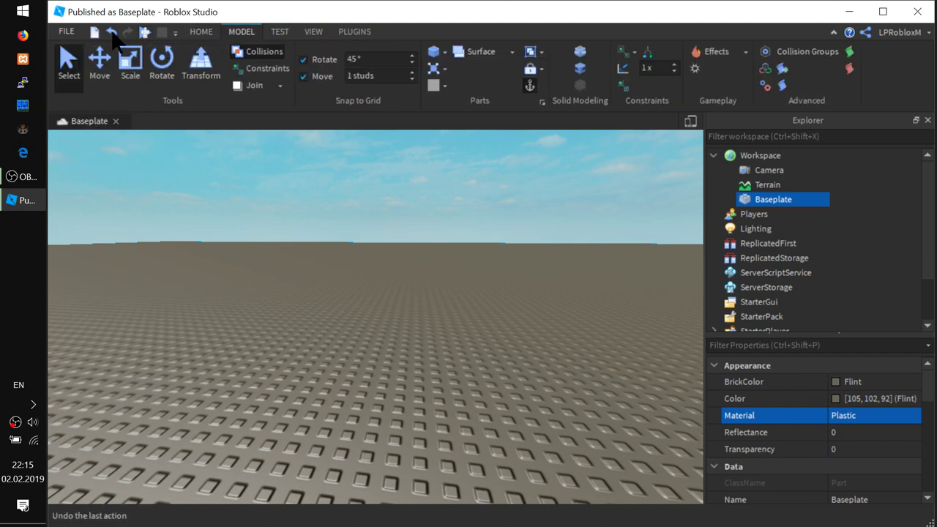
{"action": "left_click", "coordinate": [175, 33]}
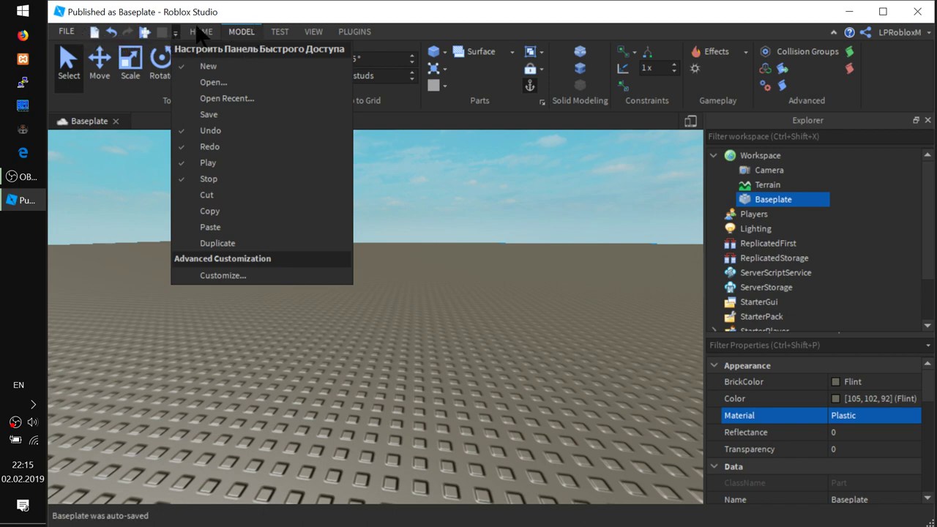
{"action": "left_click", "coordinate": [260, 15]}
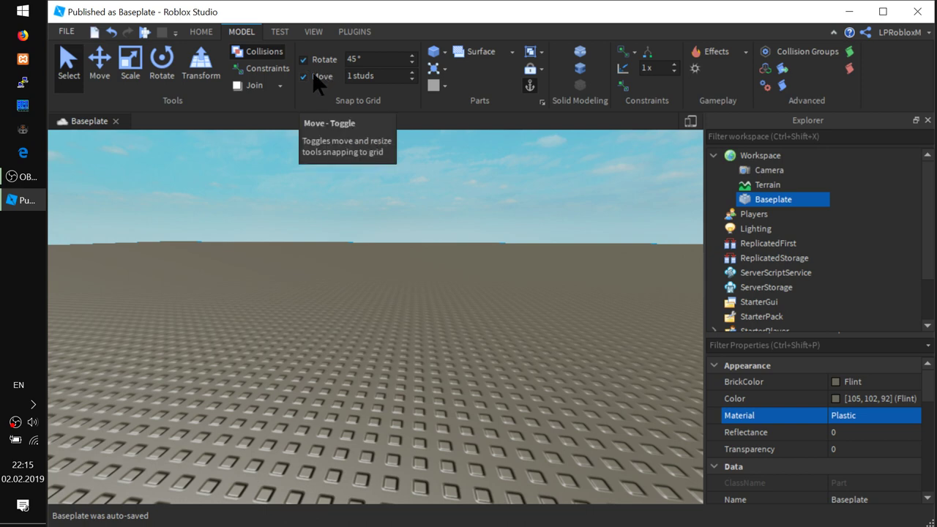
Step: Compare the general editing tools with the modelling tools, finishing on the general editing set
{"action": "left_click", "coordinate": [197, 33]}
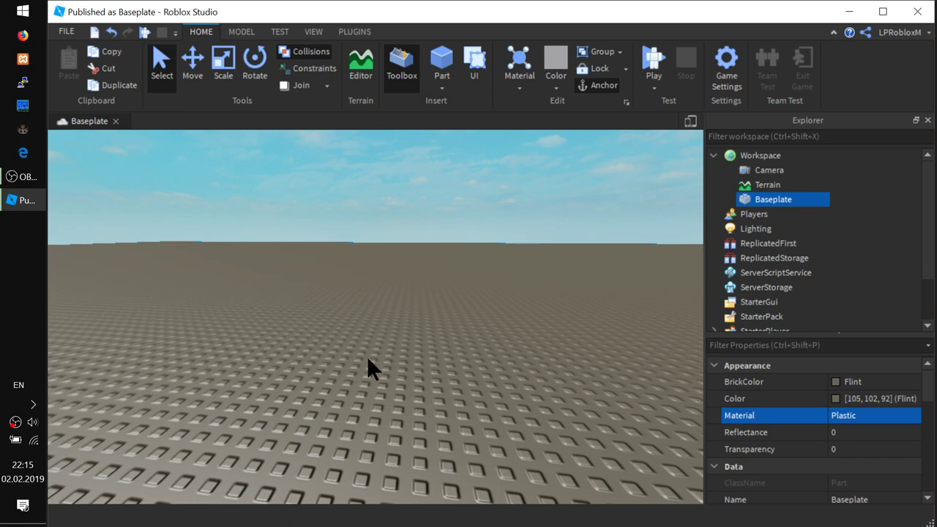
{"action": "right_click_drag", "start_coordinate": [367, 355], "coordinate": [367, 356]}
{"action": "right_click_drag", "start_coordinate": [278, 339], "coordinate": [279, 338]}
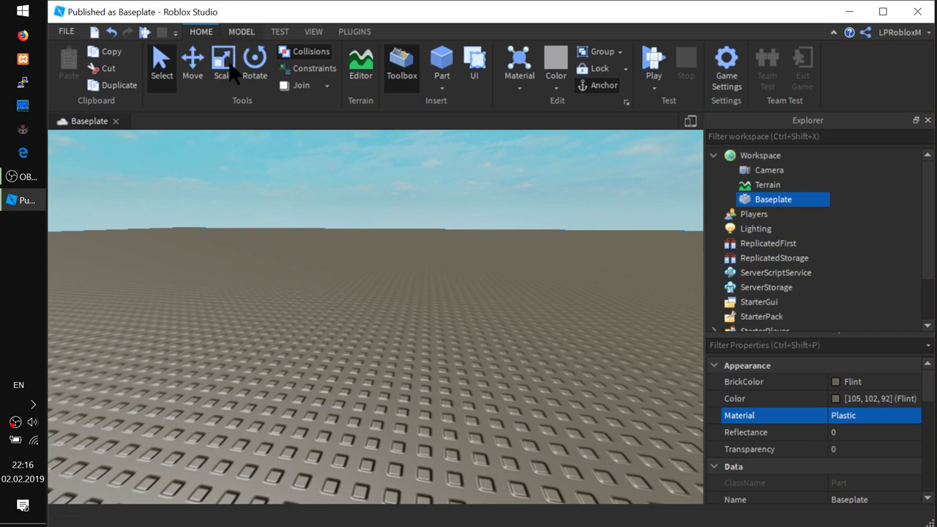
{"action": "left_click", "coordinate": [249, 32]}
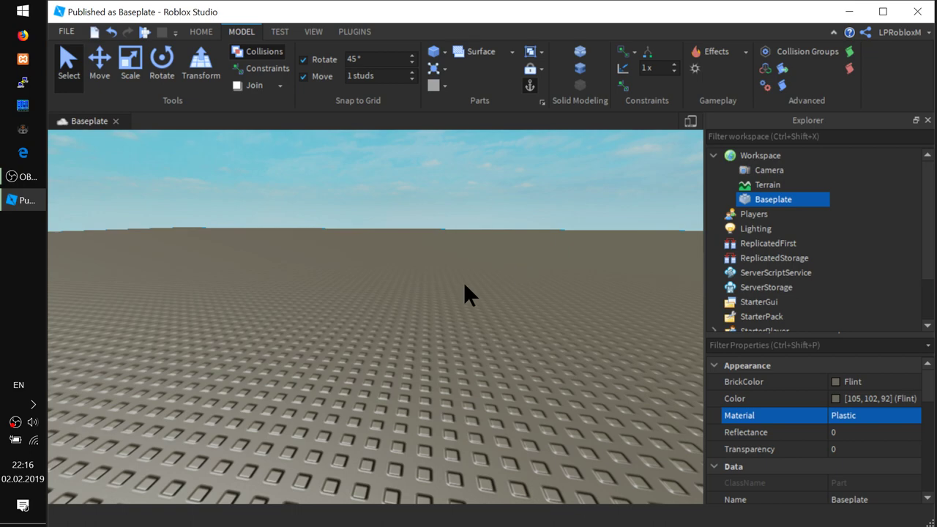
{"action": "right_click_drag", "start_coordinate": [468, 349], "coordinate": [468, 351]}
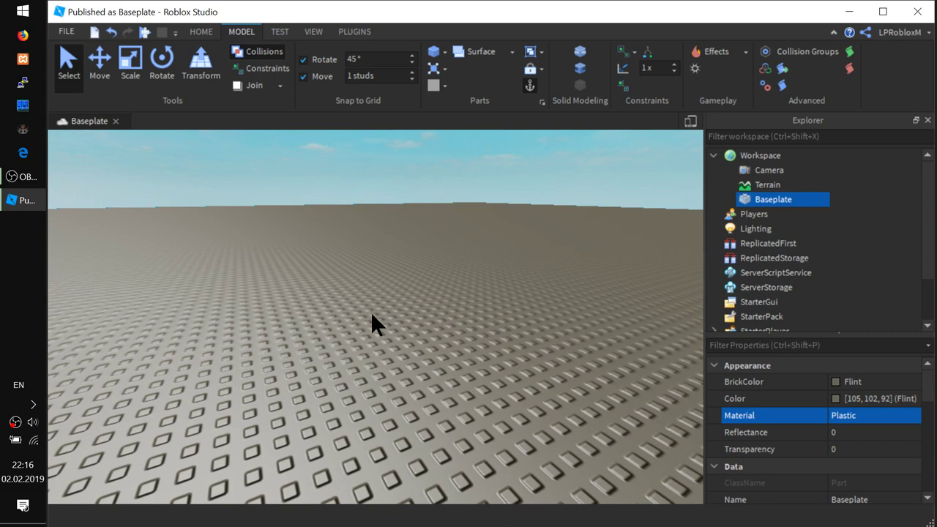
{"action": "right_click_drag", "start_coordinate": [283, 357], "coordinate": [283, 357]}
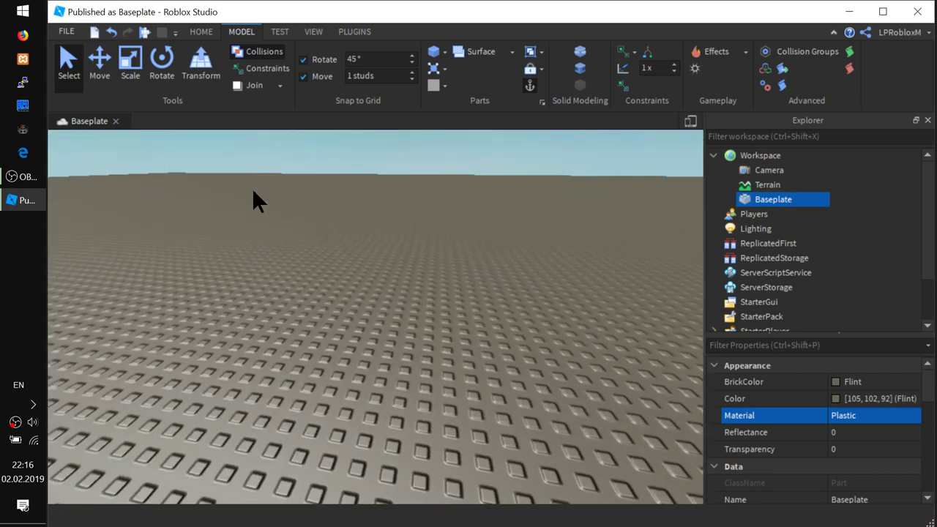
{"action": "left_click", "coordinate": [198, 33]}
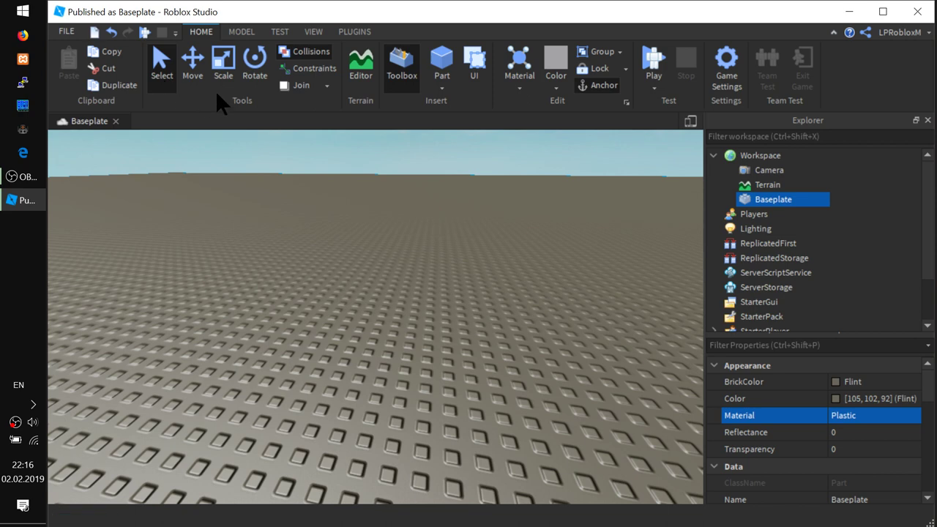
Step: Open the Terrain Editor and use the Add tool with the round brush to build a first grass mound on the Baseplate
{"action": "left_click", "coordinate": [360, 64]}
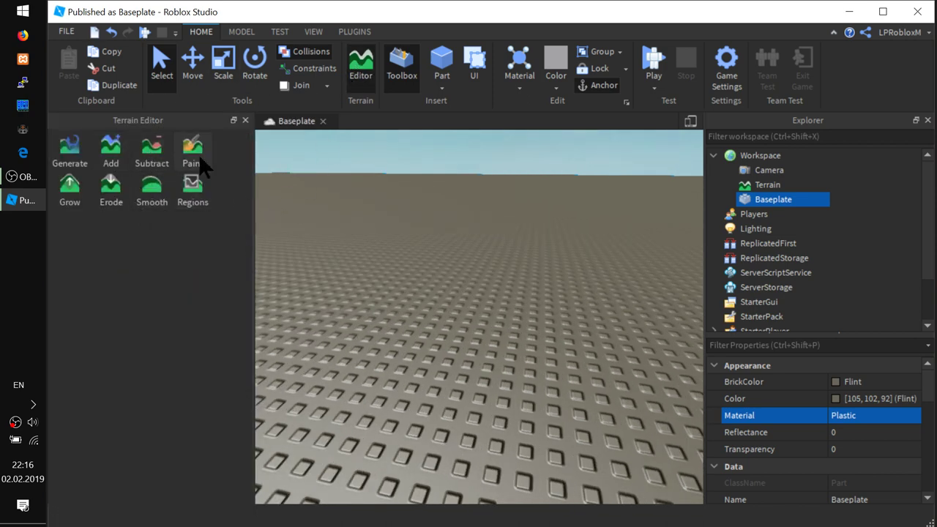
{"action": "left_click", "coordinate": [114, 150]}
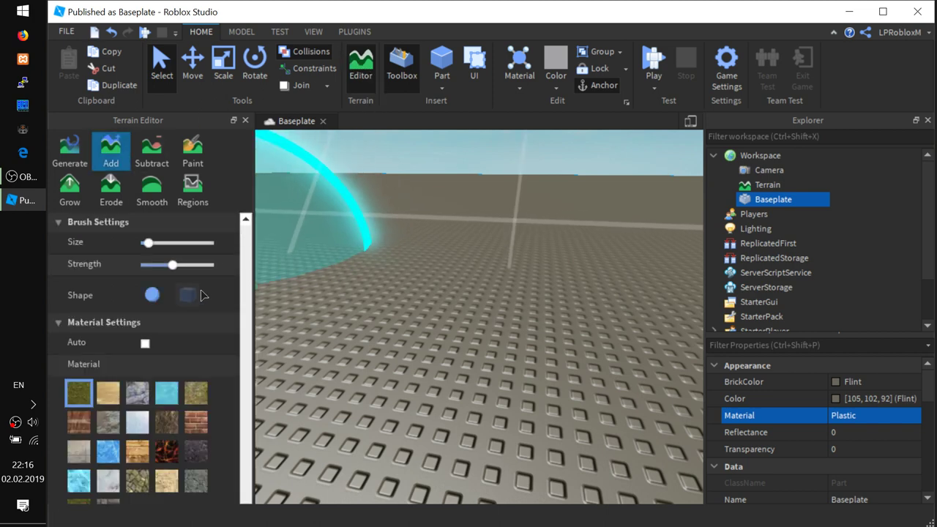
{"action": "scroll", "coordinate": [480, 335], "scroll_direction": "down", "scroll_amount": 5}
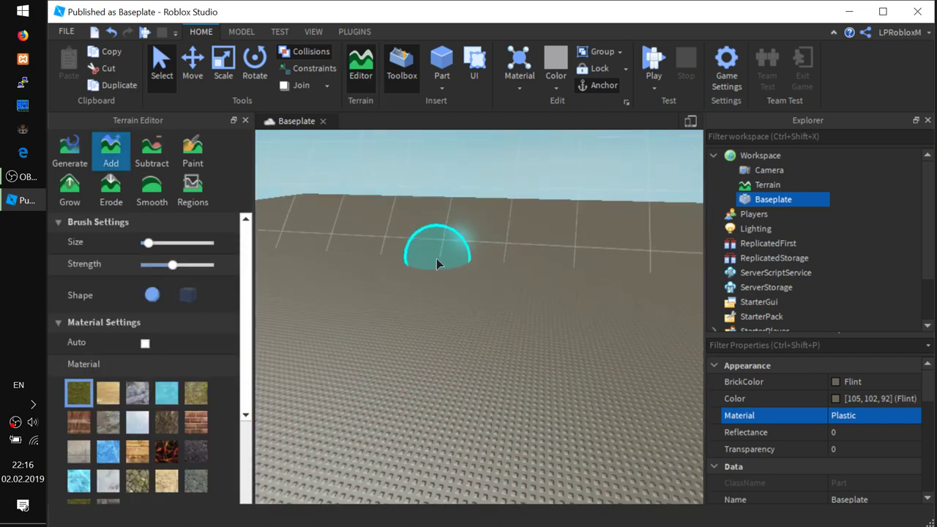
{"action": "scroll", "coordinate": [390, 270], "scroll_direction": "up", "scroll_amount": 3}
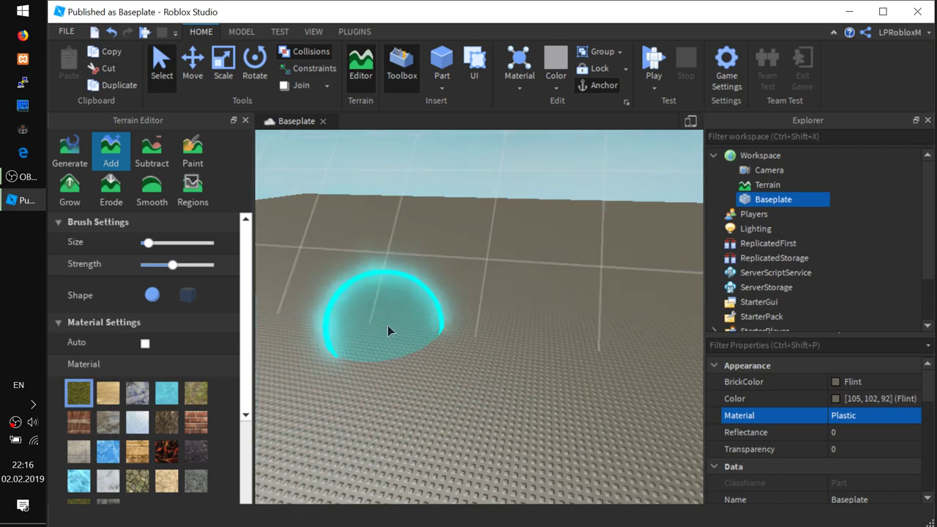
{"action": "scroll", "coordinate": [454, 317], "scroll_direction": "down", "scroll_amount": 1}
{"action": "right_click_drag", "start_coordinate": [460, 310], "coordinate": [457, 311]}
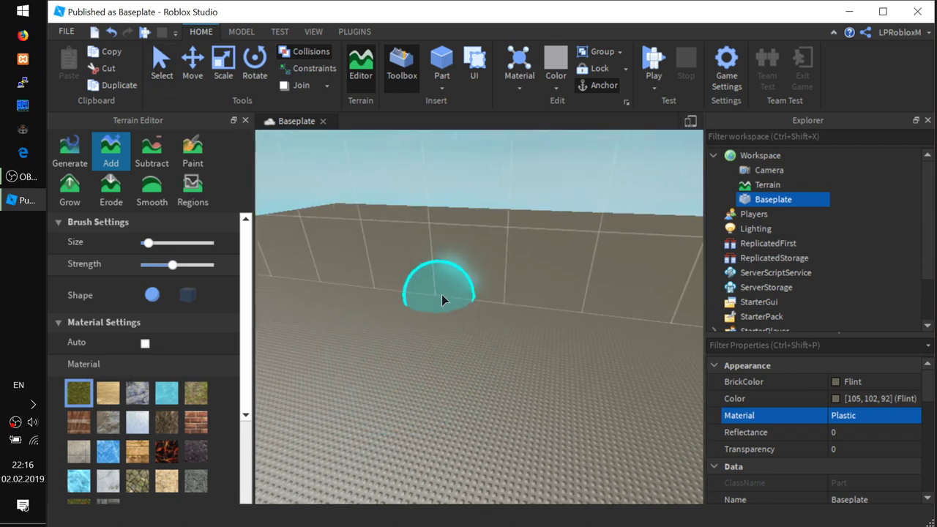
{"action": "scroll", "coordinate": [439, 304], "scroll_direction": "up", "scroll_amount": 3}
{"action": "mouse_move", "coordinate": [407, 333]}
{"action": "left_mouse_down"}
{"action": "mouse_move", "coordinate": [411, 300]}
{"action": "mouse_move", "coordinate": [503, 268]}
{"action": "mouse_move", "coordinate": [562, 330]}
{"action": "mouse_move", "coordinate": [546, 257]}
{"action": "mouse_move", "coordinate": [510, 229]}
{"action": "mouse_move", "coordinate": [439, 227]}
{"action": "mouse_move", "coordinate": [360, 249]}
{"action": "left_mouse_up"}
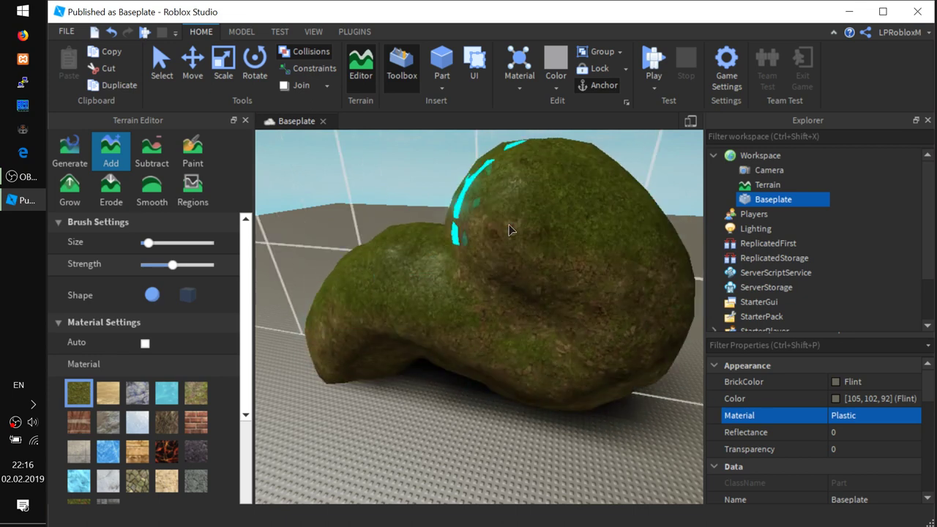
Step: Extend the grass mound into a longer ridge and add a small grass mound beside it
{"action": "scroll", "coordinate": [315, 267], "scroll_direction": "down", "scroll_amount": 5}
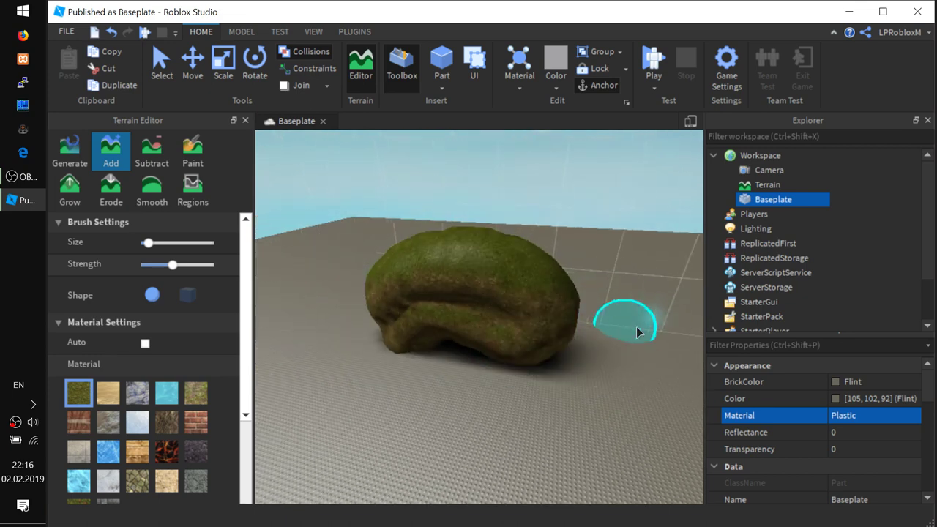
{"action": "mouse_move", "coordinate": [637, 333]}
{"action": "left_mouse_down"}
{"action": "mouse_move", "coordinate": [556, 355]}
{"action": "mouse_move", "coordinate": [554, 293]}
{"action": "mouse_move", "coordinate": [534, 220]}
{"action": "mouse_move", "coordinate": [340, 252]}
{"action": "mouse_move", "coordinate": [356, 315]}
{"action": "mouse_move", "coordinate": [309, 256]}
{"action": "mouse_move", "coordinate": [314, 168]}
{"action": "mouse_move", "coordinate": [512, 249]}
{"action": "mouse_move", "coordinate": [531, 239]}
{"action": "mouse_move", "coordinate": [311, 216]}
{"action": "mouse_move", "coordinate": [353, 228]}
{"action": "mouse_move", "coordinate": [481, 219]}
{"action": "mouse_move", "coordinate": [581, 228]}
{"action": "left_mouse_up"}
{"action": "scroll", "coordinate": [594, 272], "scroll_direction": "down", "scroll_amount": 2}
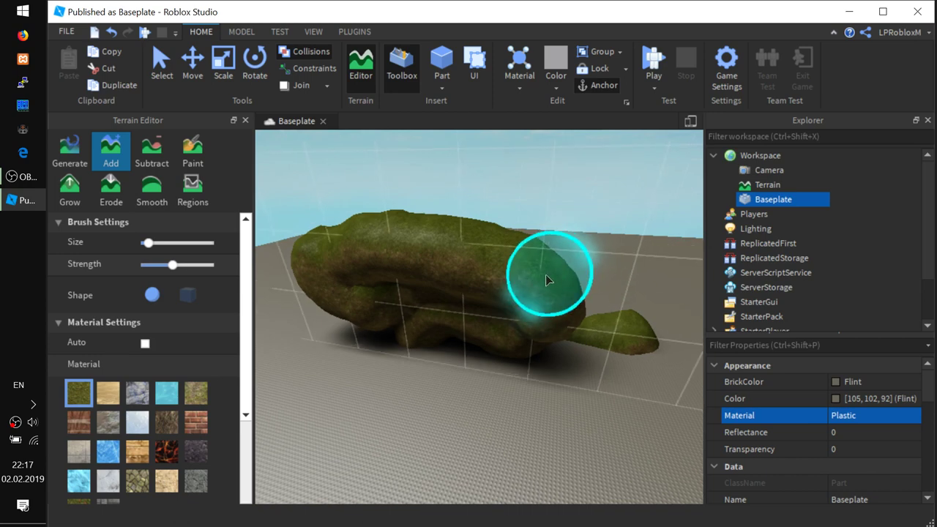
Step: Broaden the grass terrain into a large irregular mass with rounded lobes along its edges
{"action": "right_click_drag", "start_coordinate": [513, 285], "coordinate": [527, 267]}
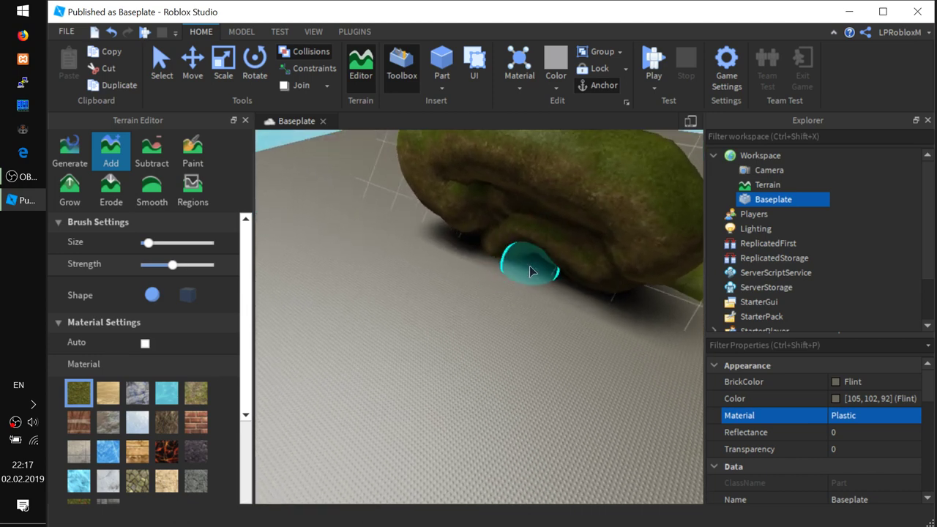
{"action": "scroll", "coordinate": [491, 277], "scroll_direction": "down", "scroll_amount": 3}
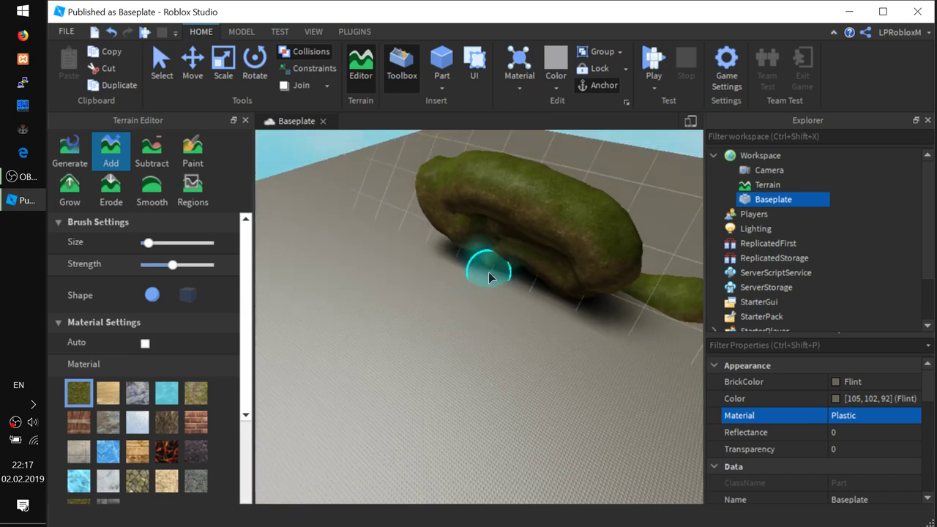
{"action": "right_click_drag", "start_coordinate": [489, 276], "coordinate": [488, 278]}
{"action": "mouse_move", "coordinate": [414, 247]}
{"action": "left_mouse_down"}
{"action": "mouse_move", "coordinate": [489, 155]}
{"action": "mouse_move", "coordinate": [542, 157]}
{"action": "mouse_move", "coordinate": [556, 239]}
{"action": "mouse_move", "coordinate": [508, 304]}
{"action": "mouse_move", "coordinate": [535, 278]}
{"action": "mouse_move", "coordinate": [522, 284]}
{"action": "left_mouse_up"}
{"action": "right_click_drag", "start_coordinate": [522, 285], "coordinate": [523, 285]}
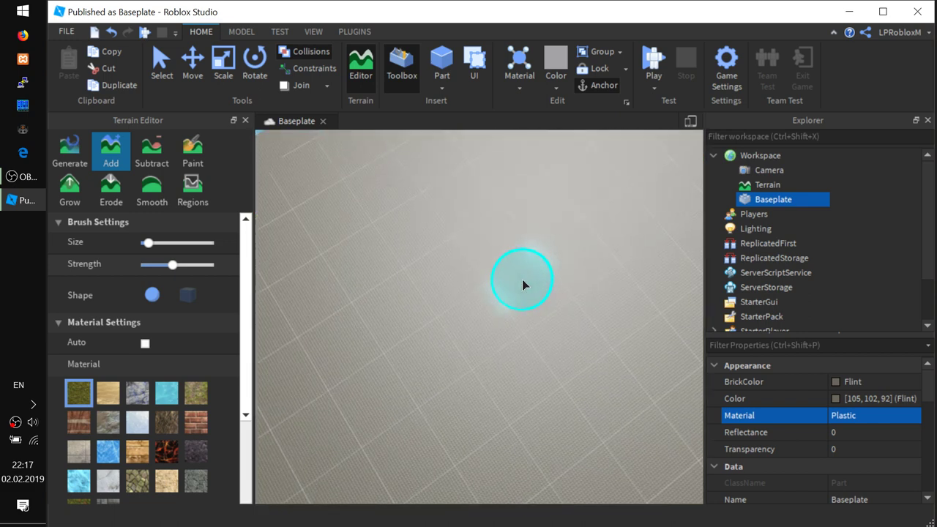
{"action": "scroll", "coordinate": [523, 285], "scroll_direction": "down", "scroll_amount": 6}
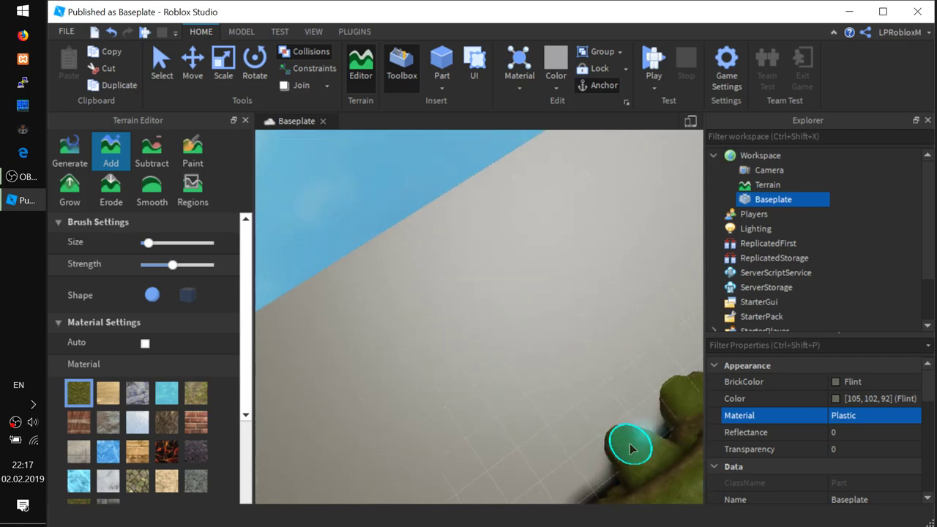
{"action": "left_click", "coordinate": [623, 446]}
{"action": "mouse_move", "coordinate": [622, 446]}
{"action": "left_mouse_down"}
{"action": "mouse_move", "coordinate": [557, 445]}
{"action": "mouse_move", "coordinate": [483, 424]}
{"action": "mouse_move", "coordinate": [476, 404]}
{"action": "mouse_move", "coordinate": [560, 341]}
{"action": "mouse_move", "coordinate": [511, 469]}
{"action": "mouse_move", "coordinate": [428, 408]}
{"action": "mouse_move", "coordinate": [521, 442]}
{"action": "left_mouse_up"}
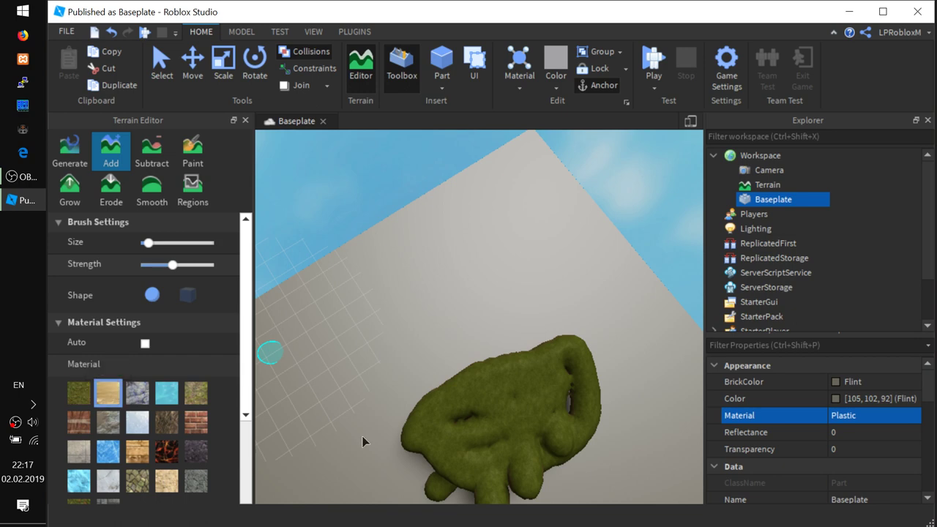
Step: Add terrain in other materials around the grass, with a sand ring, a snow patch on top and a mud strip
{"action": "mouse_move", "coordinate": [555, 335]}
{"action": "left_mouse_down"}
{"action": "mouse_move", "coordinate": [362, 459]}
{"action": "mouse_move", "coordinate": [627, 414]}
{"action": "left_mouse_up"}
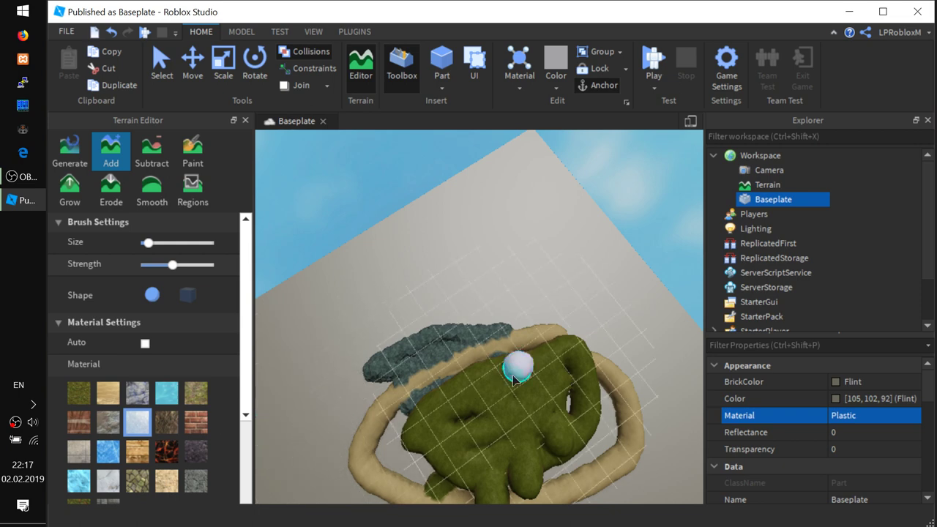
{"action": "left_click", "coordinate": [494, 390]}
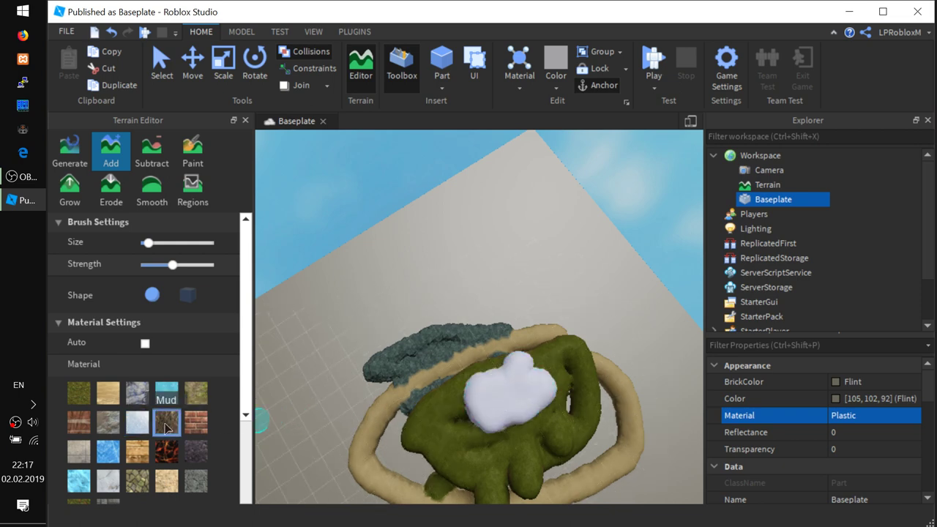
{"action": "left_click_drag", "start_coordinate": [384, 326], "coordinate": [409, 322]}
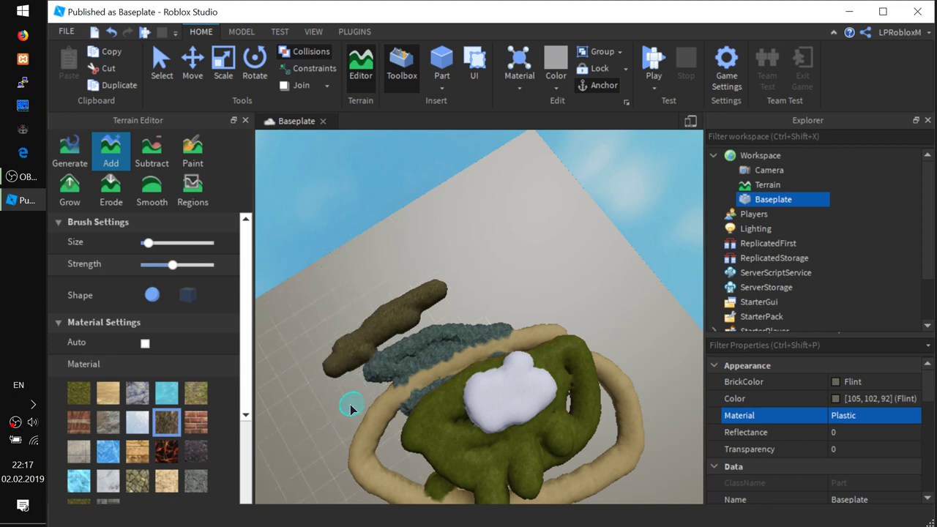
Step: Inspect the finished terrain shapes from above, from the side and up close around the grass, sand and snow
{"action": "right_click_drag", "start_coordinate": [347, 421], "coordinate": [346, 421]}
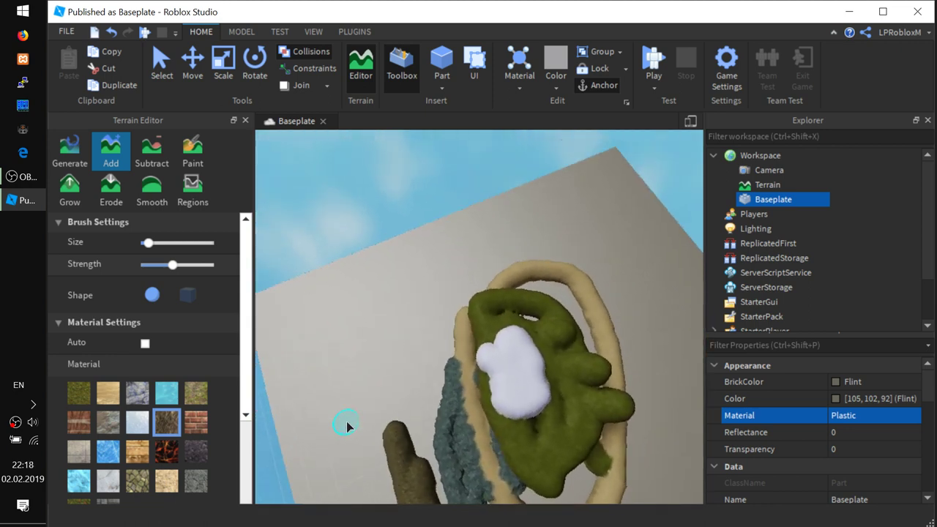
{"action": "key", "text": "d"}
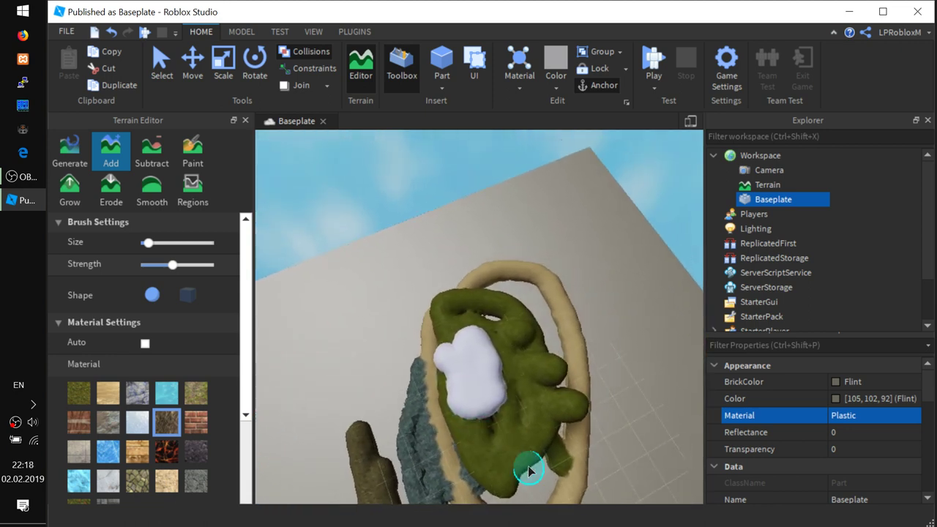
{"action": "right_click_drag", "start_coordinate": [529, 470], "coordinate": [529, 471]}
{"action": "key", "text": "d"}
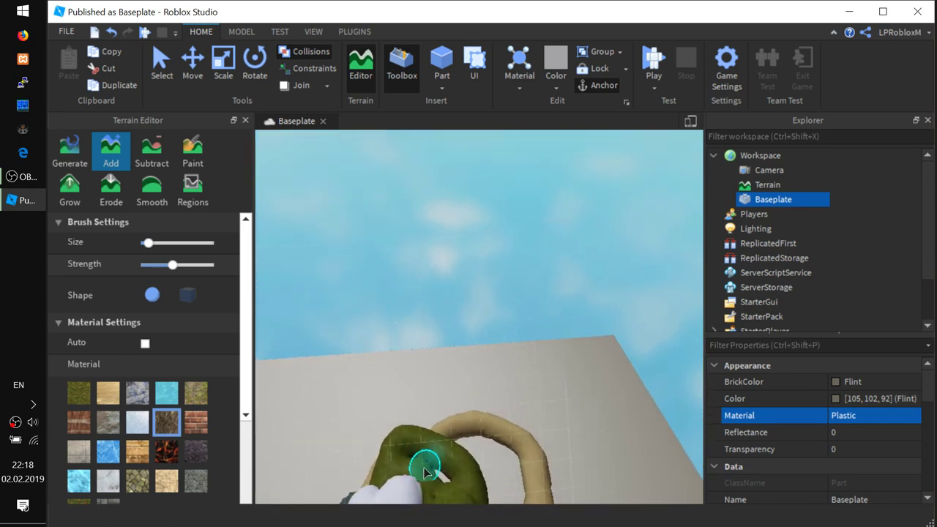
{"action": "key", "text": "w"}
{"action": "key", "text": "s"}
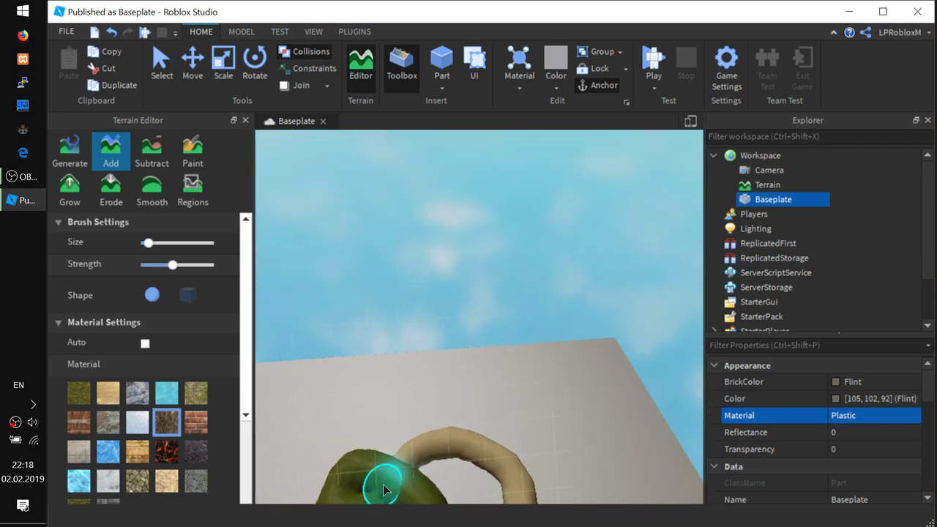
{"action": "right_click_drag", "start_coordinate": [413, 480], "coordinate": [422, 465]}
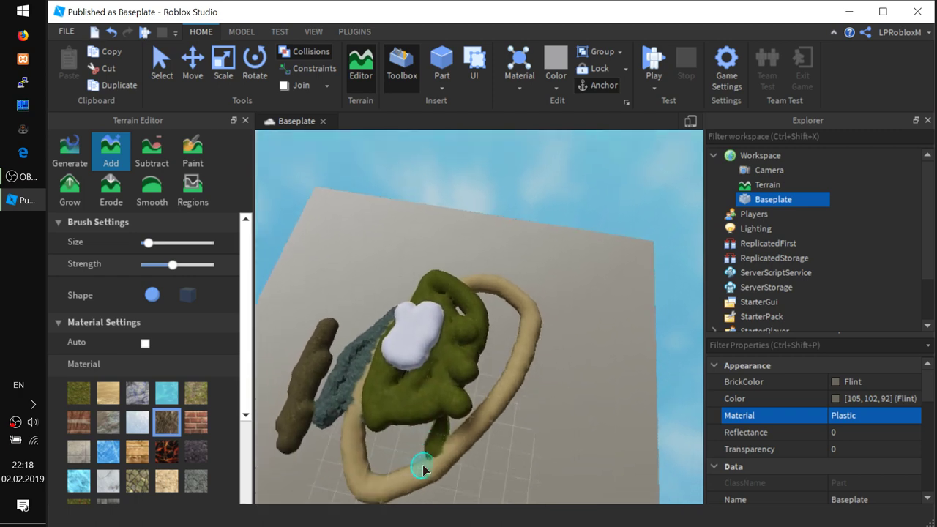
{"action": "key", "text": "w"}
{"action": "key", "text": "w"}
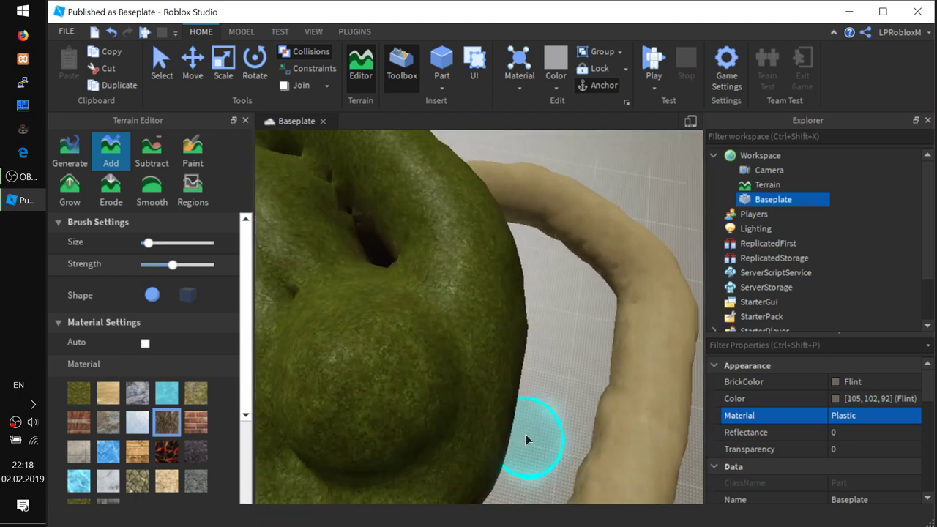
{"action": "key", "text": "d"}
{"action": "right_click_drag", "start_coordinate": [398, 426], "coordinate": [389, 418]}
{"action": "key", "text": "s"}
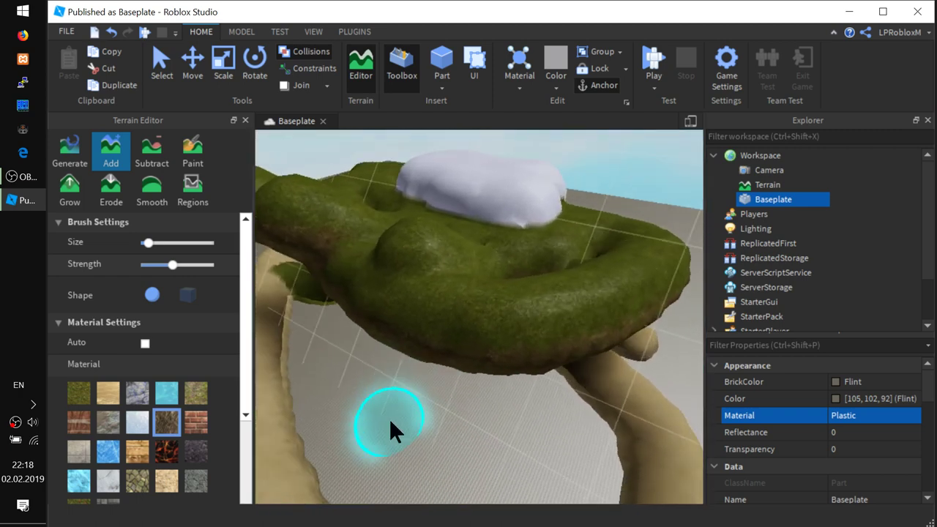
Step: Increase the brush size and strength, and add large mud masses over the grass, snow and sand terrain
{"action": "key", "text": "d"}
{"action": "right_click_drag", "start_coordinate": [520, 435], "coordinate": [505, 431]}
{"action": "key", "text": "d"}
{"action": "key", "text": "d"}
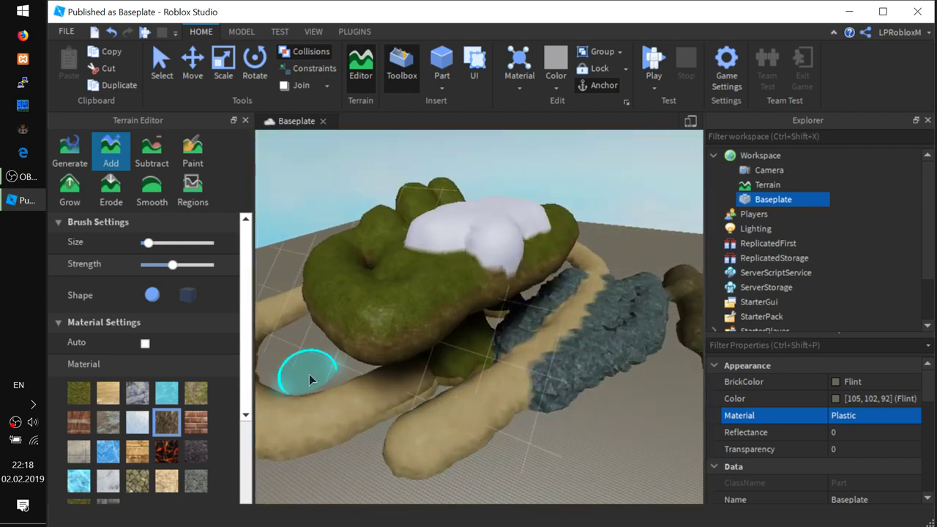
{"action": "key", "text": "a"}
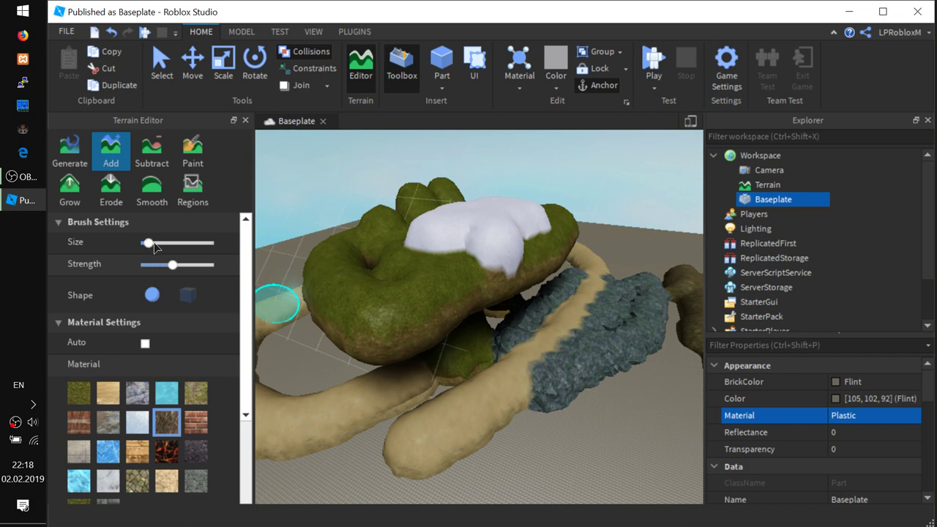
{"action": "mouse_move", "coordinate": [492, 374]}
{"action": "left_mouse_down"}
{"action": "mouse_move", "coordinate": [523, 376]}
{"action": "mouse_move", "coordinate": [425, 352]}
{"action": "mouse_move", "coordinate": [370, 304]}
{"action": "mouse_move", "coordinate": [395, 312]}
{"action": "mouse_move", "coordinate": [398, 444]}
{"action": "mouse_move", "coordinate": [503, 417]}
{"action": "mouse_move", "coordinate": [487, 344]}
{"action": "left_mouse_up"}
{"action": "scroll", "coordinate": [453, 323], "scroll_direction": "down", "scroll_amount": 3}
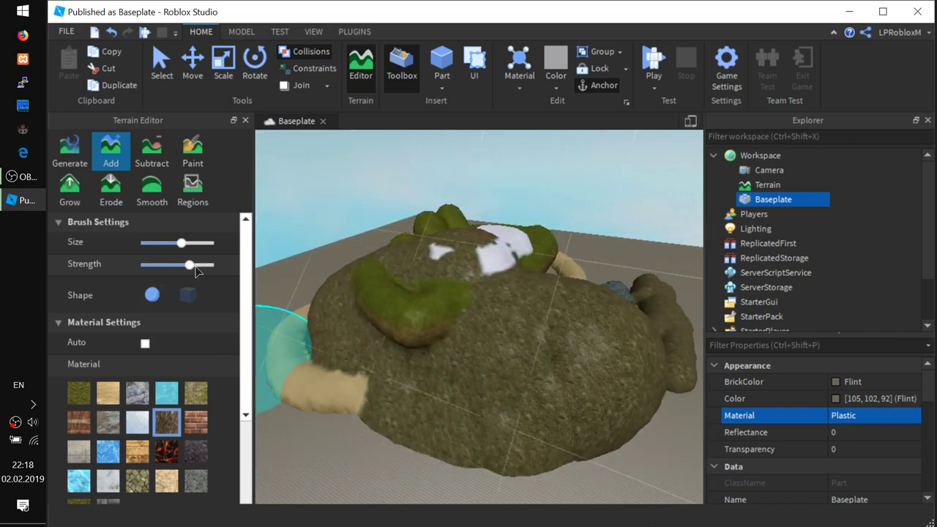
{"action": "mouse_move", "coordinate": [259, 295]}
{"action": "left_mouse_down"}
{"action": "mouse_move", "coordinate": [330, 308]}
{"action": "mouse_move", "coordinate": [337, 351]}
{"action": "mouse_move", "coordinate": [425, 278]}
{"action": "mouse_move", "coordinate": [503, 333]}
{"action": "mouse_move", "coordinate": [437, 349]}
{"action": "mouse_move", "coordinate": [383, 399]}
{"action": "mouse_move", "coordinate": [271, 374]}
{"action": "left_mouse_up"}
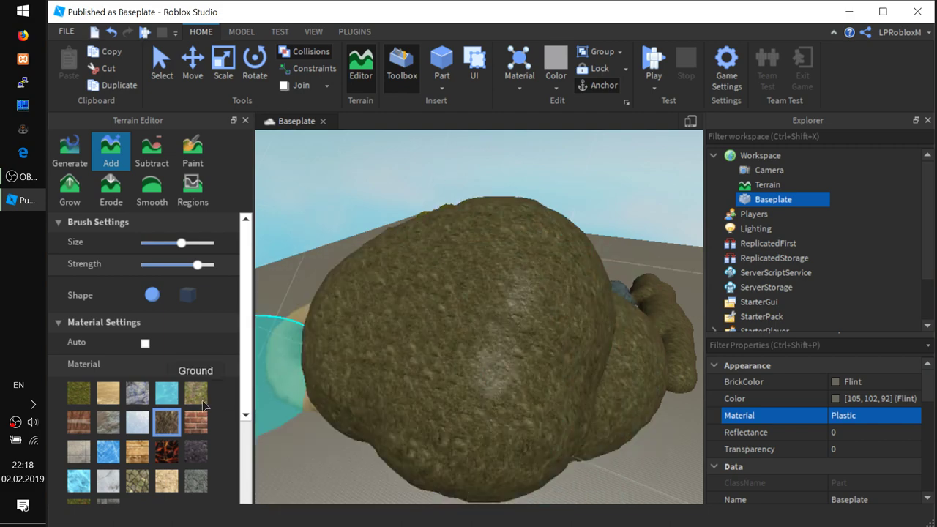
Step: Add a large rounded rock mass against the mud mound using the Rock material
{"action": "left_click", "coordinate": [146, 401]}
{"action": "mouse_move", "coordinate": [512, 410]}
{"action": "left_mouse_down"}
{"action": "mouse_move", "coordinate": [556, 381]}
{"action": "mouse_move", "coordinate": [487, 347]}
{"action": "mouse_move", "coordinate": [479, 366]}
{"action": "left_mouse_up"}
{"action": "scroll", "coordinate": [490, 377], "scroll_direction": "down", "scroll_amount": 4}
{"action": "right_click_drag", "start_coordinate": [485, 433], "coordinate": [461, 444]}
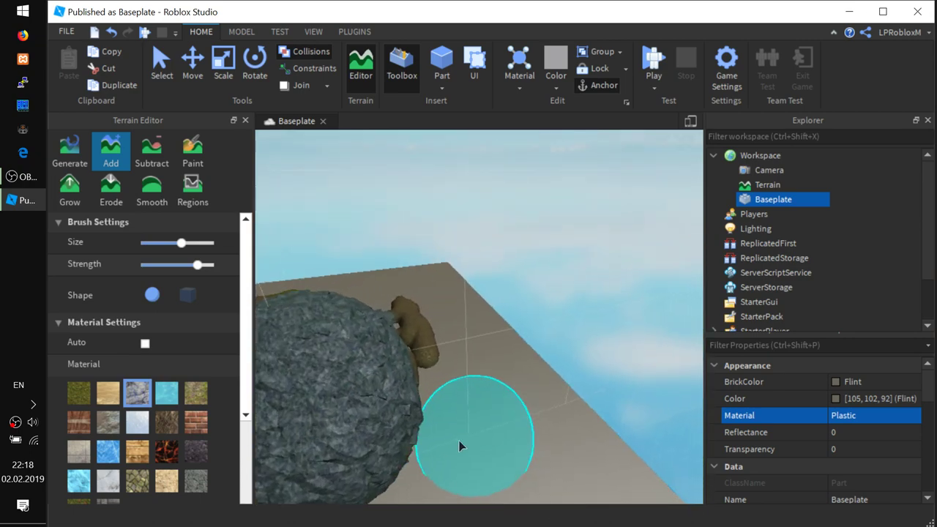
{"action": "mouse_move", "coordinate": [311, 446]}
{"action": "left_mouse_down"}
{"action": "mouse_move", "coordinate": [285, 477]}
{"action": "mouse_move", "coordinate": [371, 493]}
{"action": "left_mouse_up"}
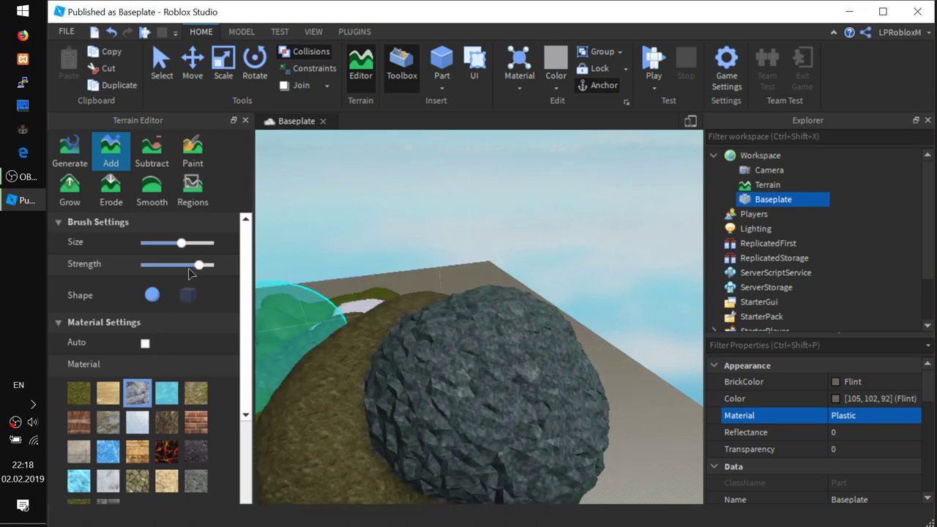
Step: Lower the brush strength and add more rock terrain to the rounded rock mass
{"action": "left_click_drag", "start_coordinate": [192, 266], "coordinate": [155, 266]}
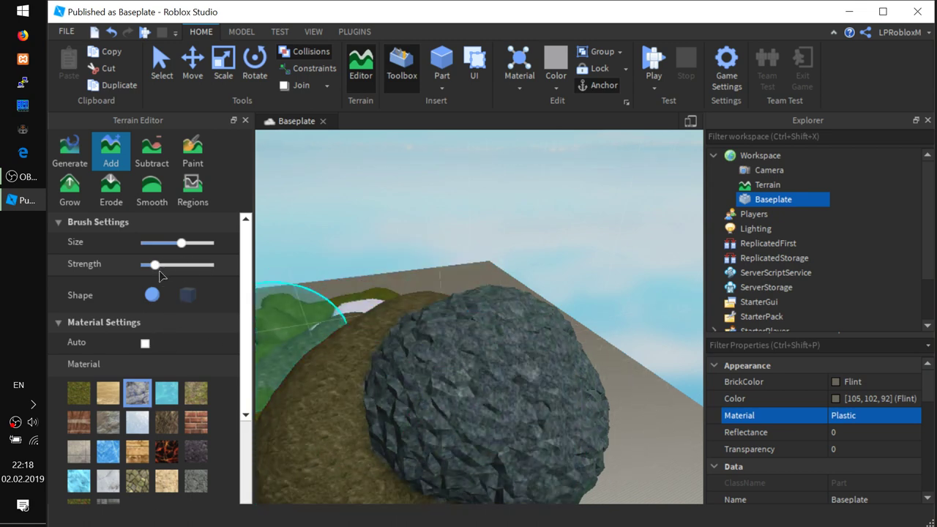
{"action": "left_click_drag", "start_coordinate": [421, 425], "coordinate": [458, 445]}
{"action": "scroll", "coordinate": [499, 431], "scroll_direction": "down", "scroll_amount": 3}
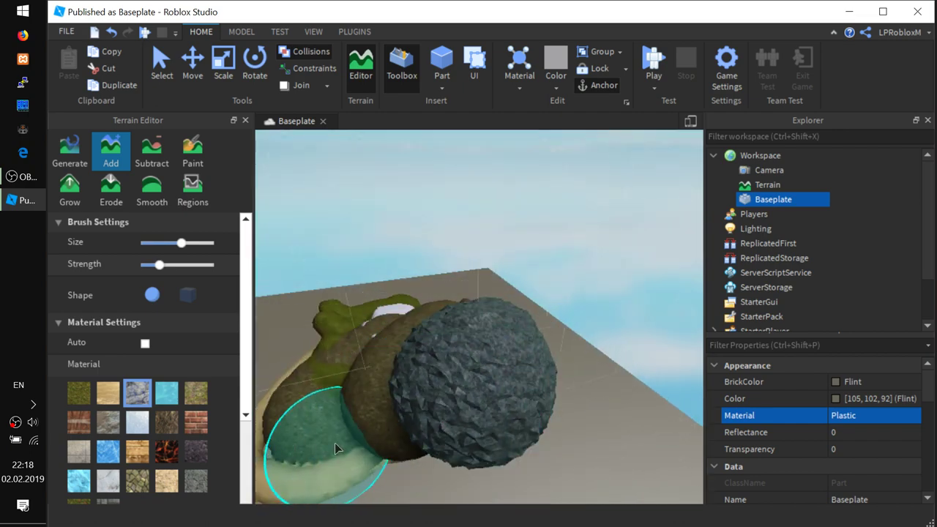
{"action": "mouse_move", "coordinate": [297, 447]}
{"action": "right_mouse_down"}
{"action": "mouse_move", "coordinate": [335, 448]}
{"action": "mouse_move", "coordinate": [336, 484]}
{"action": "mouse_move", "coordinate": [307, 440]}
{"action": "mouse_move", "coordinate": [287, 432]}
{"action": "right_mouse_up"}
{"action": "key", "text": "a"}
{"action": "key", "text": "a"}
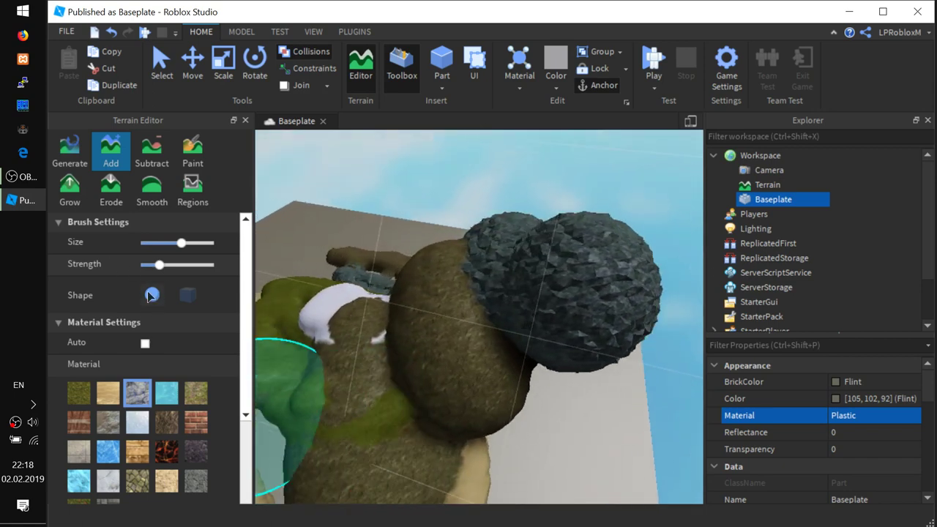
Step: Reduce the brush size and add thick rock ridges across the mud mound beside the large rock sphere
{"action": "left_click_drag", "start_coordinate": [173, 249], "coordinate": [162, 252]}
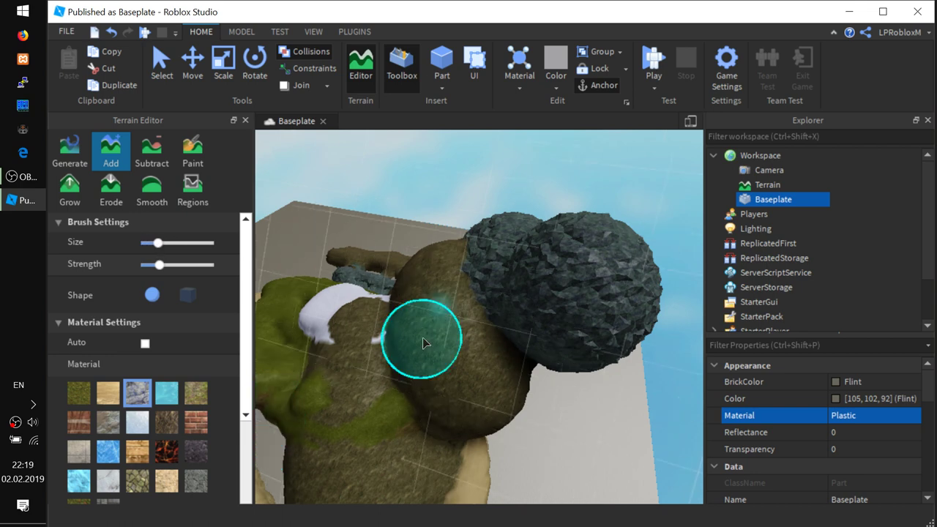
{"action": "mouse_move", "coordinate": [424, 341]}
{"action": "left_mouse_down"}
{"action": "mouse_move", "coordinate": [401, 346]}
{"action": "mouse_move", "coordinate": [452, 425]}
{"action": "mouse_move", "coordinate": [497, 371]}
{"action": "mouse_move", "coordinate": [431, 271]}
{"action": "mouse_move", "coordinate": [394, 425]}
{"action": "left_mouse_up"}
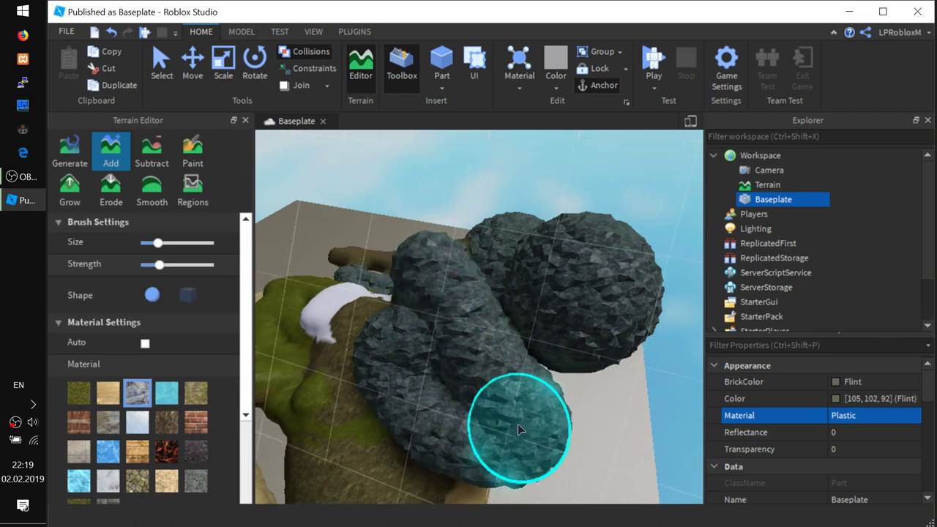
{"action": "right_click_drag", "start_coordinate": [519, 429], "coordinate": [519, 429]}
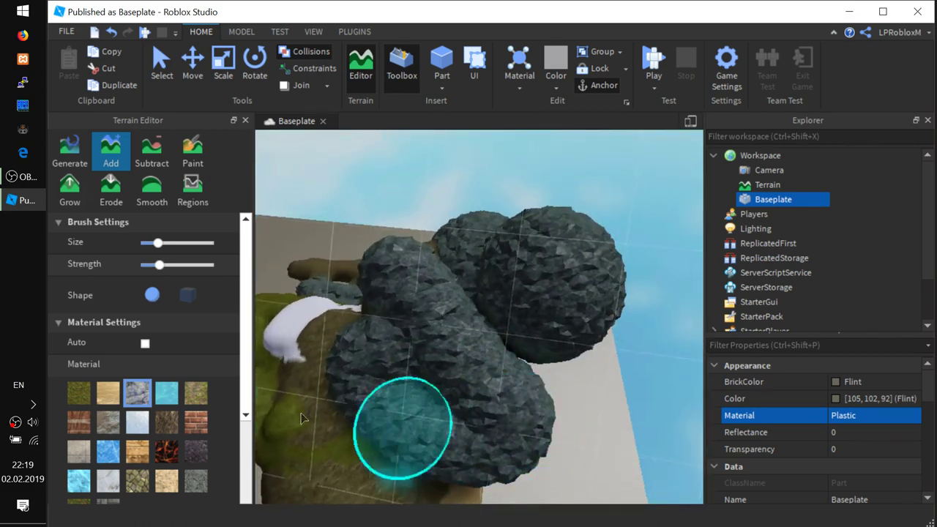
Step: Change the brush shape to a cube and build a broad blocky rock mass over the rounded rock ridges
{"action": "left_click", "coordinate": [188, 296]}
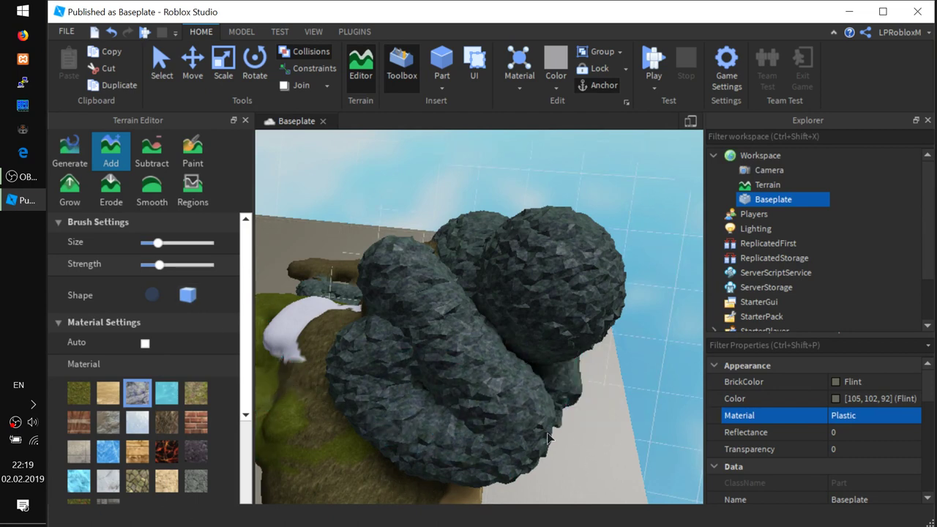
{"action": "mouse_move", "coordinate": [472, 504]}
{"action": "left_mouse_down"}
{"action": "mouse_move", "coordinate": [329, 439]}
{"action": "mouse_move", "coordinate": [377, 443]}
{"action": "mouse_move", "coordinate": [610, 410]}
{"action": "mouse_move", "coordinate": [584, 322]}
{"action": "mouse_move", "coordinate": [512, 252]}
{"action": "mouse_move", "coordinate": [344, 271]}
{"action": "mouse_move", "coordinate": [337, 292]}
{"action": "mouse_move", "coordinate": [372, 271]}
{"action": "mouse_move", "coordinate": [598, 287]}
{"action": "mouse_move", "coordinate": [673, 308]}
{"action": "left_mouse_up"}
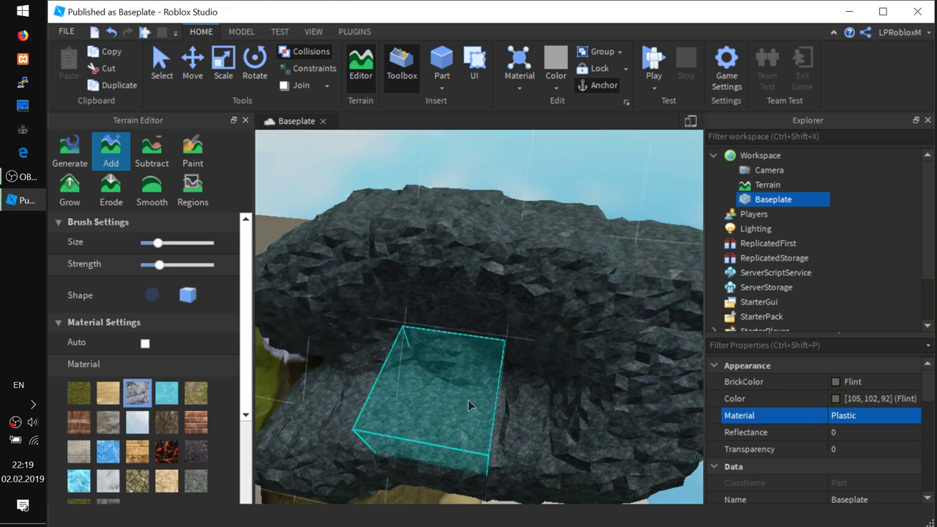
{"action": "right_click_drag", "start_coordinate": [468, 399], "coordinate": [513, 438]}
{"action": "key", "text": "a"}
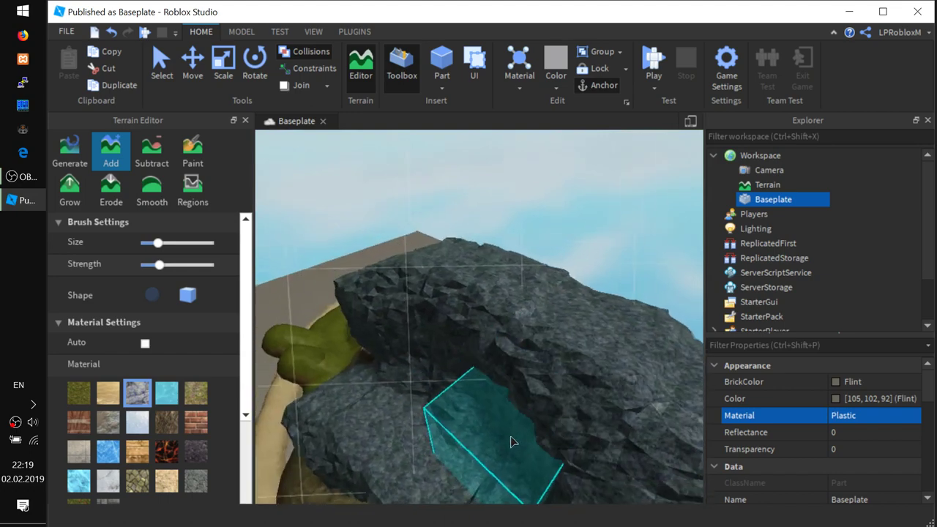
{"action": "mouse_move", "coordinate": [423, 430]}
{"action": "right_mouse_down"}
{"action": "mouse_move", "coordinate": [421, 449]}
{"action": "mouse_move", "coordinate": [426, 435]}
{"action": "right_mouse_up"}
{"action": "key", "text": "a"}
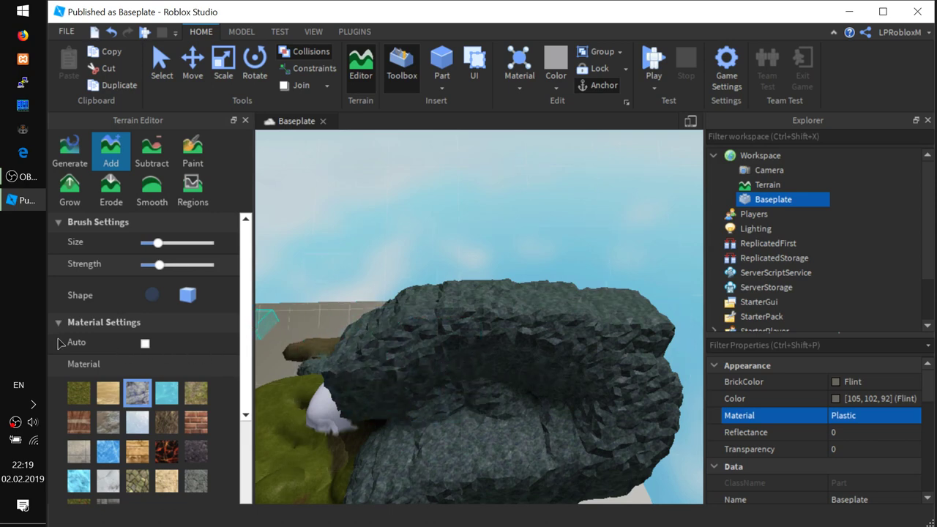
Step: Turn on automatic material selection and add a tall block of terrain on the rock mass beside the grass
{"action": "left_click", "coordinate": [145, 344]}
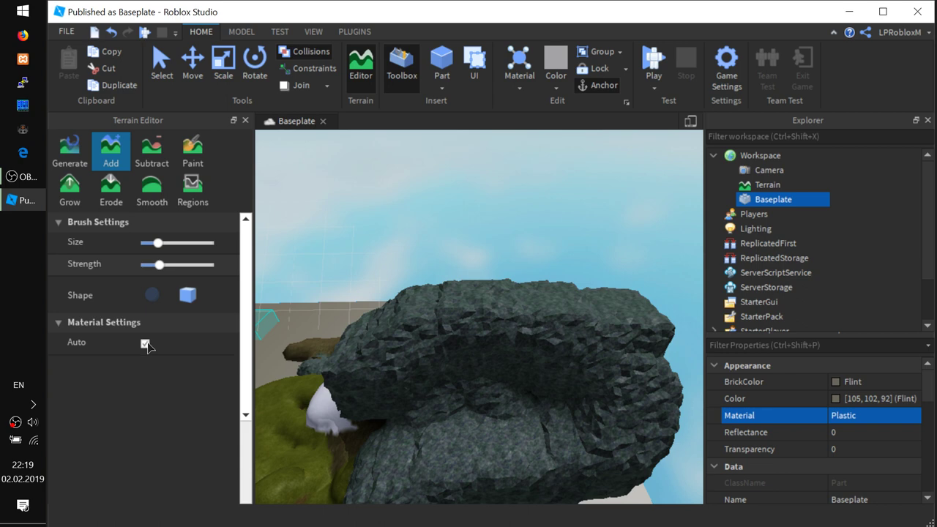
{"action": "mouse_move", "coordinate": [423, 426]}
{"action": "left_mouse_down"}
{"action": "mouse_move", "coordinate": [344, 99]}
{"action": "mouse_move", "coordinate": [335, 395]}
{"action": "mouse_move", "coordinate": [358, 434]}
{"action": "left_mouse_up"}
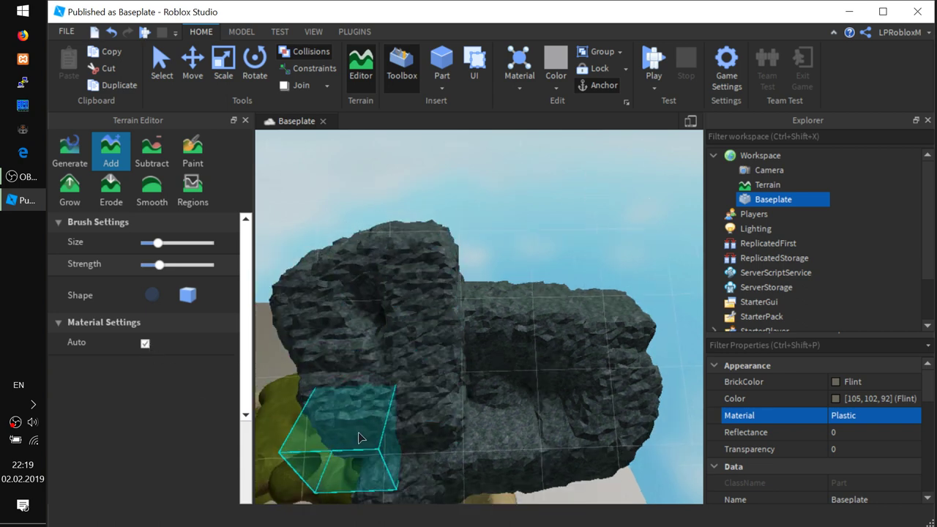
{"action": "scroll", "coordinate": [356, 435], "scroll_direction": "down", "scroll_amount": 10}
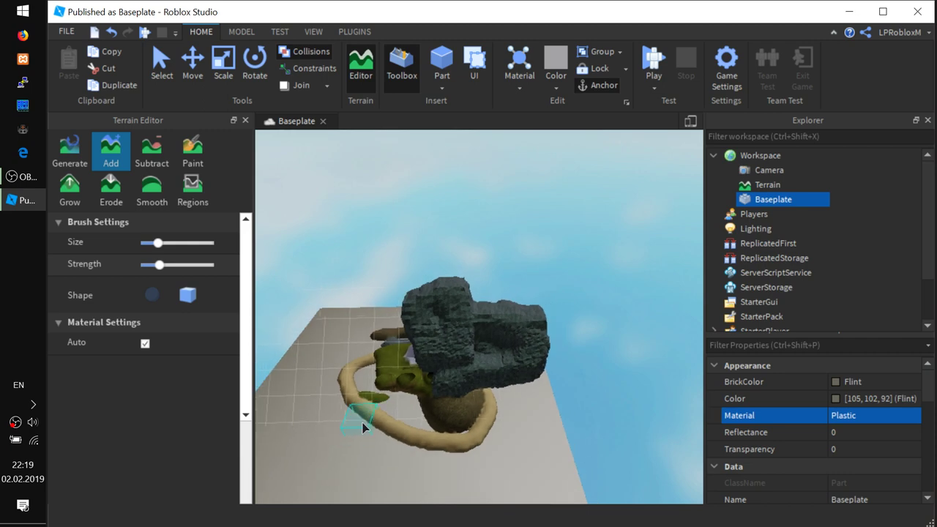
{"action": "right_click_drag", "start_coordinate": [363, 422], "coordinate": [364, 426]}
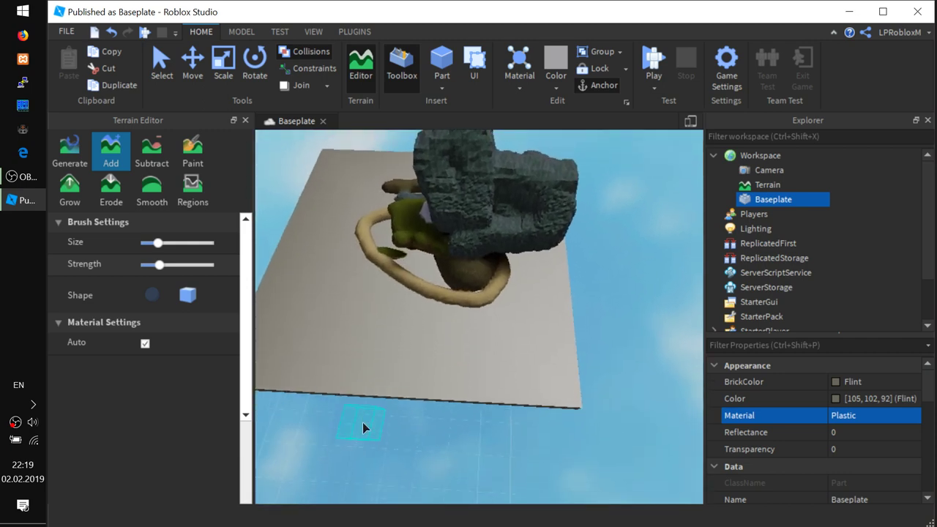
Step: Spread auto-material terrain across the baseplate around the sand ring and add raised layers along the grass and rock
{"action": "mouse_move", "coordinate": [422, 347]}
{"action": "left_mouse_down"}
{"action": "mouse_move", "coordinate": [420, 339]}
{"action": "mouse_move", "coordinate": [530, 307]}
{"action": "mouse_move", "coordinate": [460, 295]}
{"action": "mouse_move", "coordinate": [554, 308]}
{"action": "mouse_move", "coordinate": [449, 350]}
{"action": "mouse_move", "coordinate": [374, 253]}
{"action": "mouse_move", "coordinate": [444, 269]}
{"action": "left_mouse_up"}
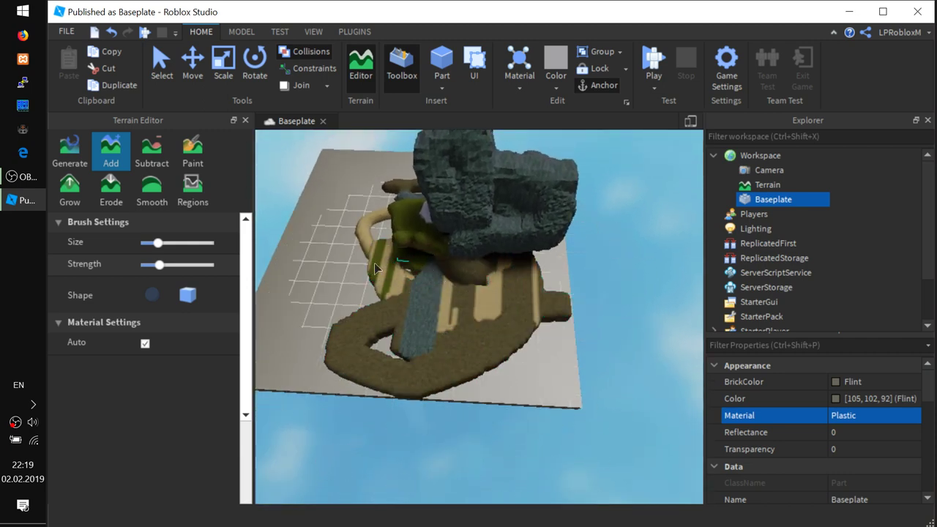
{"action": "left_click_drag", "start_coordinate": [453, 325], "coordinate": [356, 229]}
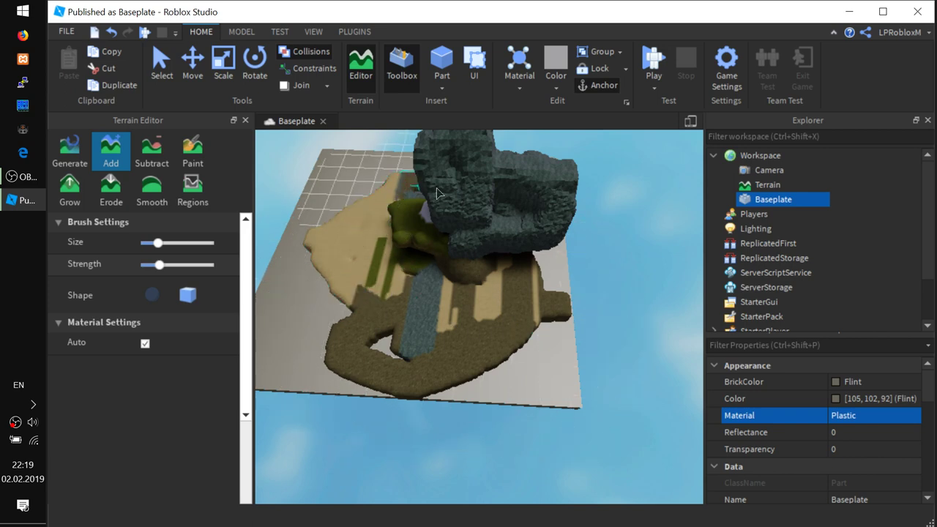
{"action": "mouse_move", "coordinate": [510, 227]}
{"action": "left_mouse_down"}
{"action": "mouse_move", "coordinate": [593, 265]}
{"action": "mouse_move", "coordinate": [492, 236]}
{"action": "mouse_move", "coordinate": [445, 206]}
{"action": "mouse_move", "coordinate": [410, 238]}
{"action": "left_mouse_up"}
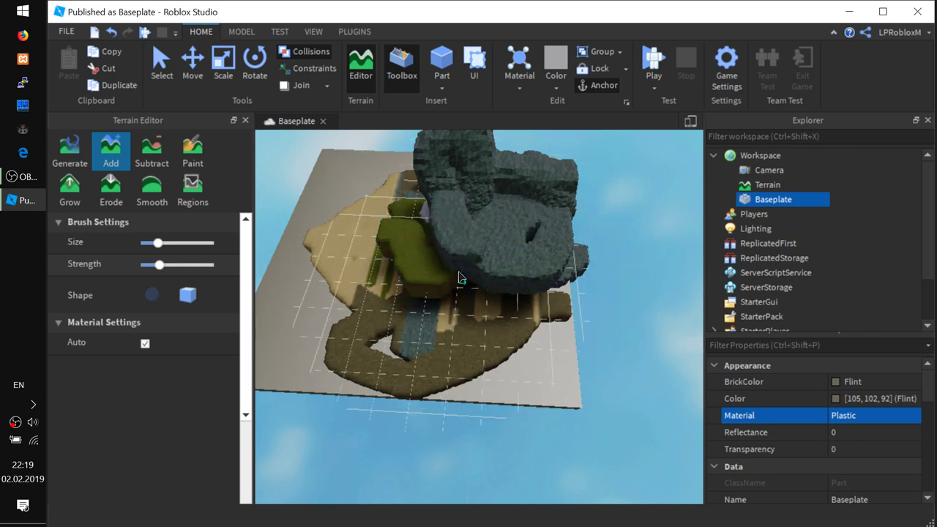
{"action": "left_click_drag", "start_coordinate": [461, 276], "coordinate": [558, 300]}
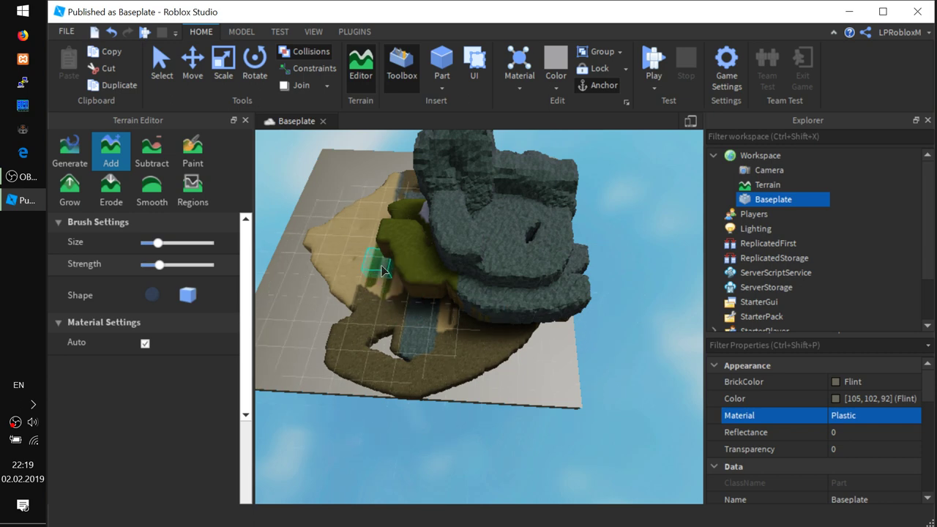
Step: Add a wide auto-material platform of grass and rock over the flat terrain in front of the rock mass
{"action": "scroll", "coordinate": [381, 278], "scroll_direction": "up", "scroll_amount": 10}
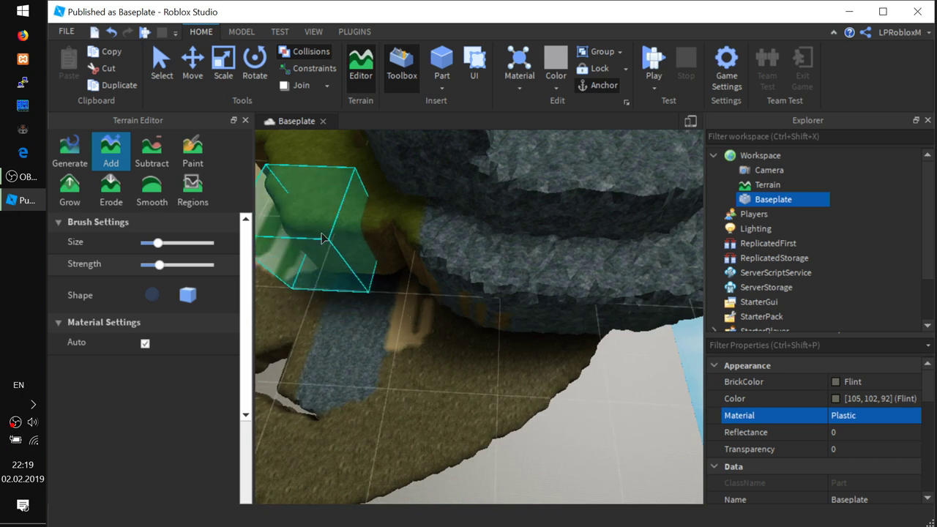
{"action": "mouse_move", "coordinate": [322, 238]}
{"action": "left_mouse_down"}
{"action": "mouse_move", "coordinate": [385, 220]}
{"action": "mouse_move", "coordinate": [554, 261]}
{"action": "mouse_move", "coordinate": [540, 296]}
{"action": "mouse_move", "coordinate": [474, 353]}
{"action": "mouse_move", "coordinate": [289, 461]}
{"action": "mouse_move", "coordinate": [326, 300]}
{"action": "mouse_move", "coordinate": [333, 234]}
{"action": "mouse_move", "coordinate": [320, 200]}
{"action": "mouse_move", "coordinate": [261, 212]}
{"action": "mouse_move", "coordinate": [258, 271]}
{"action": "mouse_move", "coordinate": [575, 431]}
{"action": "mouse_move", "coordinate": [464, 372]}
{"action": "mouse_move", "coordinate": [442, 255]}
{"action": "mouse_move", "coordinate": [399, 217]}
{"action": "mouse_move", "coordinate": [378, 234]}
{"action": "left_mouse_up"}
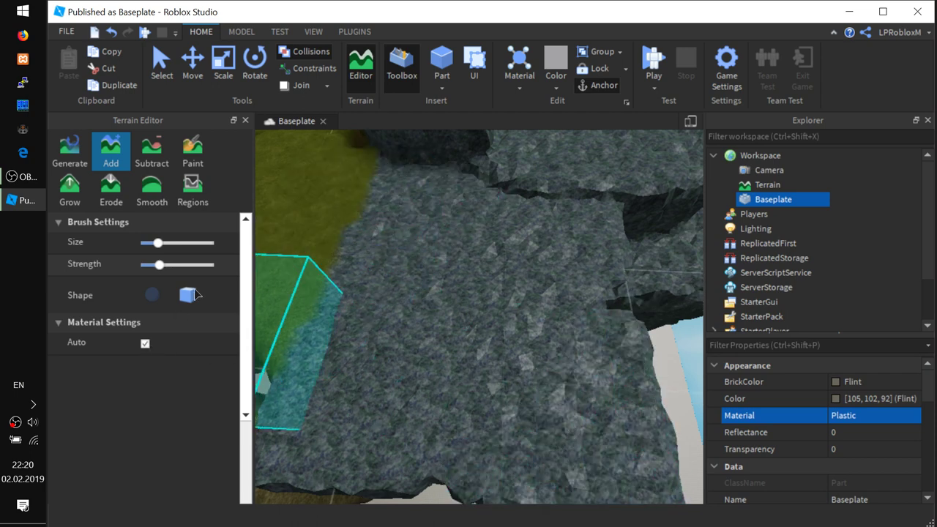
{"action": "scroll", "coordinate": [368, 286], "scroll_direction": "down", "scroll_amount": 8}
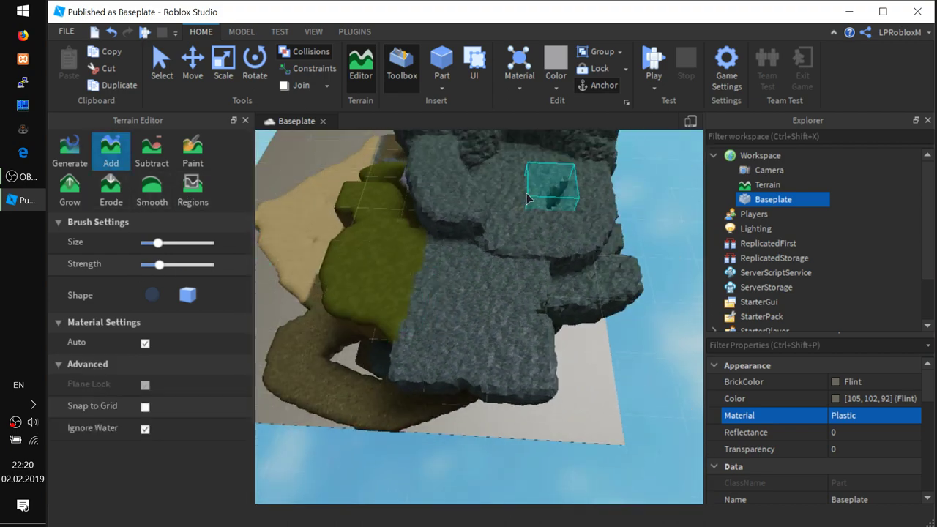
{"action": "mouse_move", "coordinate": [527, 198]}
{"action": "left_mouse_down"}
{"action": "mouse_move", "coordinate": [468, 241]}
{"action": "mouse_move", "coordinate": [439, 235]}
{"action": "mouse_move", "coordinate": [435, 208]}
{"action": "mouse_move", "coordinate": [426, 279]}
{"action": "mouse_move", "coordinate": [419, 263]}
{"action": "left_mouse_up"}
{"action": "right_click_drag", "start_coordinate": [419, 262], "coordinate": [409, 275]}
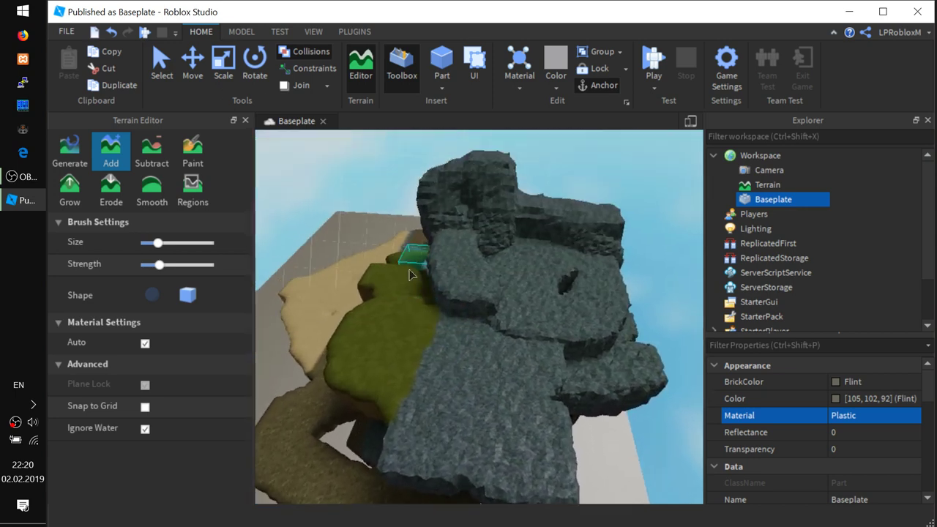
Step: Subtract terrain with the cube brush, and carve deeper holes using a larger, weaker sphere brush through the grass, sand and rock
{"action": "left_click", "coordinate": [154, 155]}
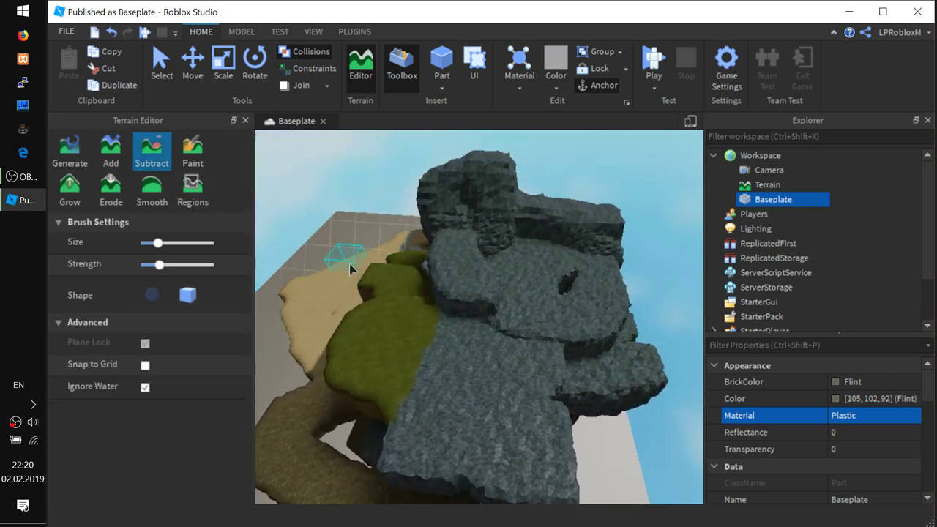
{"action": "mouse_move", "coordinate": [350, 269]}
{"action": "left_mouse_down"}
{"action": "mouse_move", "coordinate": [381, 328]}
{"action": "mouse_move", "coordinate": [453, 387]}
{"action": "mouse_move", "coordinate": [521, 350]}
{"action": "mouse_move", "coordinate": [468, 354]}
{"action": "mouse_move", "coordinate": [365, 331]}
{"action": "mouse_move", "coordinate": [376, 272]}
{"action": "mouse_move", "coordinate": [276, 258]}
{"action": "left_mouse_up"}
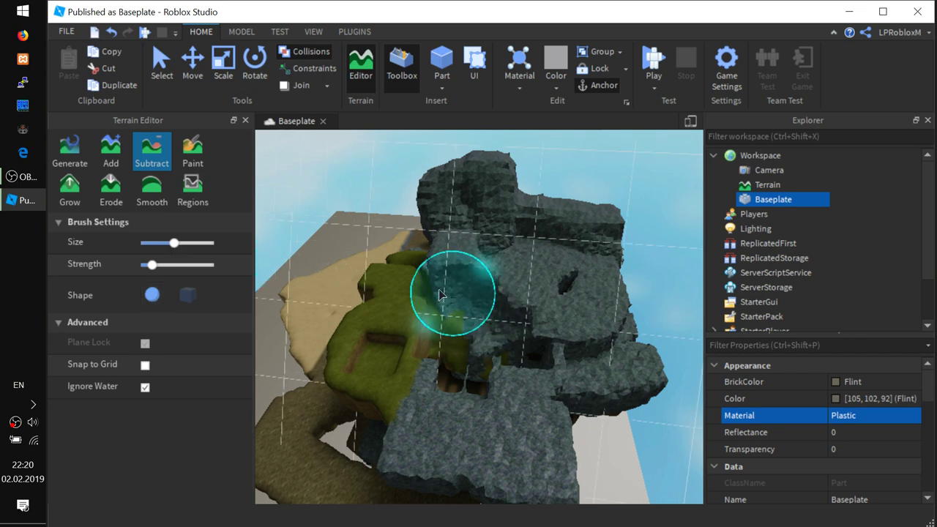
{"action": "mouse_move", "coordinate": [477, 316]}
{"action": "left_mouse_down"}
{"action": "mouse_move", "coordinate": [503, 305]}
{"action": "mouse_move", "coordinate": [549, 350]}
{"action": "mouse_move", "coordinate": [539, 459]}
{"action": "mouse_move", "coordinate": [362, 314]}
{"action": "mouse_move", "coordinate": [445, 330]}
{"action": "mouse_move", "coordinate": [374, 300]}
{"action": "mouse_move", "coordinate": [368, 379]}
{"action": "mouse_move", "coordinate": [439, 300]}
{"action": "mouse_move", "coordinate": [563, 326]}
{"action": "mouse_move", "coordinate": [514, 392]}
{"action": "mouse_move", "coordinate": [410, 344]}
{"action": "mouse_move", "coordinate": [490, 322]}
{"action": "mouse_move", "coordinate": [344, 300]}
{"action": "mouse_move", "coordinate": [381, 331]}
{"action": "mouse_move", "coordinate": [223, 324]}
{"action": "left_mouse_up"}
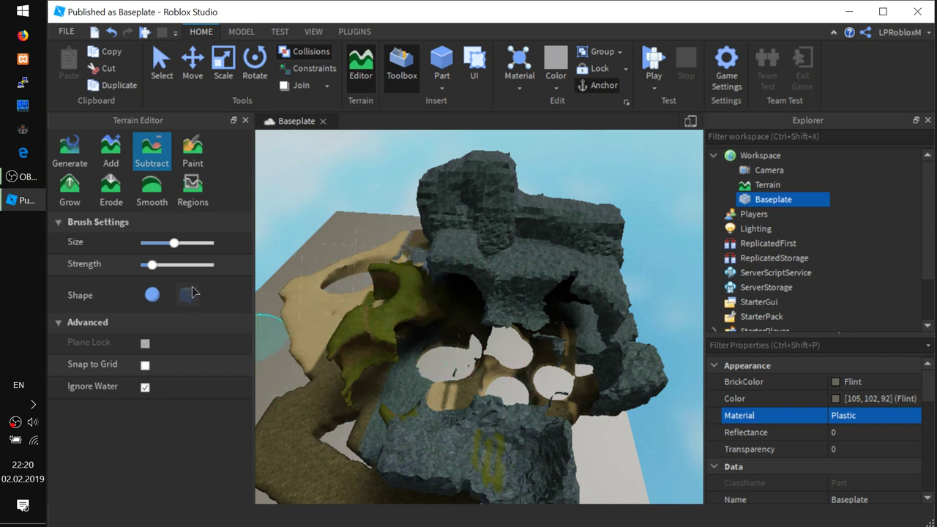
Step: Paint the upper rock mass with mud and add a brick patch across its upper face
{"action": "left_click", "coordinate": [202, 155]}
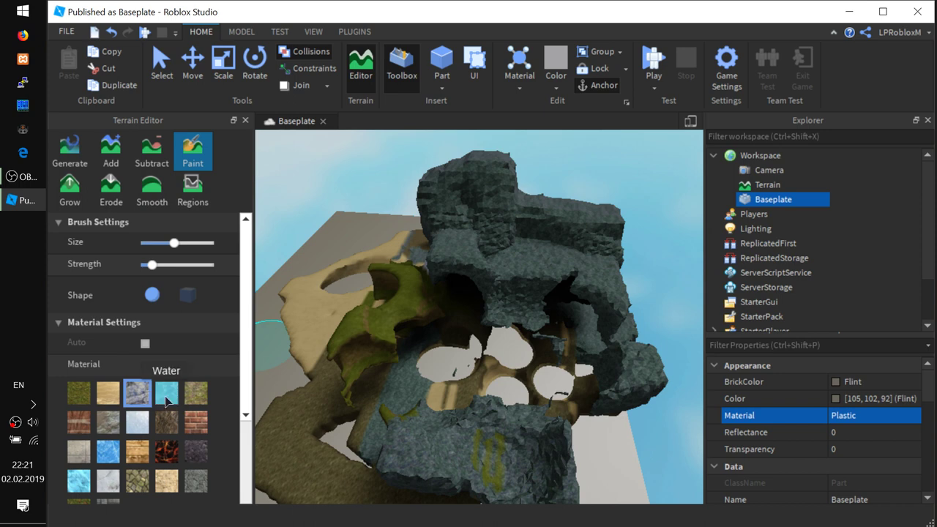
{"action": "mouse_move", "coordinate": [480, 230]}
{"action": "left_mouse_down"}
{"action": "mouse_move", "coordinate": [529, 228]}
{"action": "mouse_move", "coordinate": [521, 272]}
{"action": "mouse_move", "coordinate": [512, 251]}
{"action": "mouse_move", "coordinate": [473, 241]}
{"action": "mouse_move", "coordinate": [471, 210]}
{"action": "mouse_move", "coordinate": [502, 198]}
{"action": "mouse_move", "coordinate": [596, 261]}
{"action": "mouse_move", "coordinate": [540, 246]}
{"action": "left_mouse_up"}
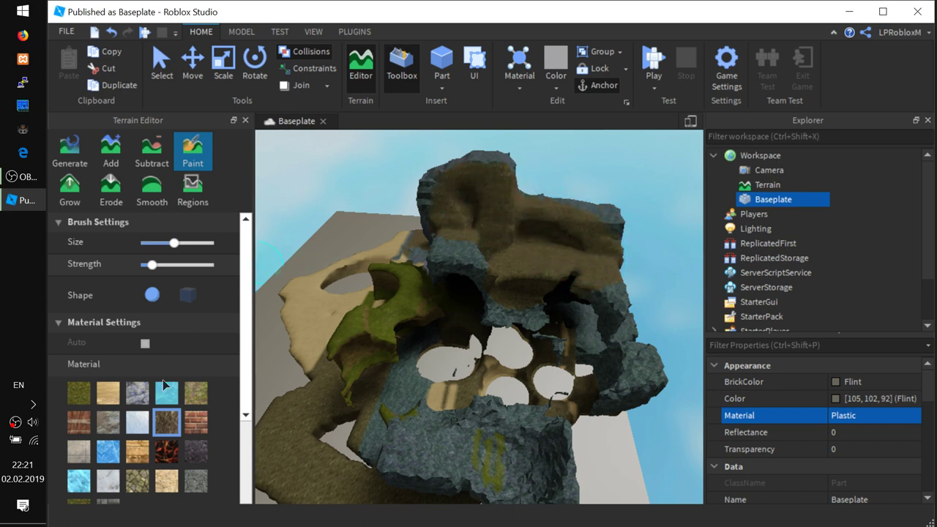
{"action": "left_click", "coordinate": [196, 423]}
{"action": "mouse_move", "coordinate": [471, 198]}
{"action": "left_mouse_down"}
{"action": "mouse_move", "coordinate": [513, 220]}
{"action": "mouse_move", "coordinate": [469, 220]}
{"action": "left_mouse_up"}
{"action": "right_click_drag", "start_coordinate": [553, 237], "coordinate": [549, 269]}
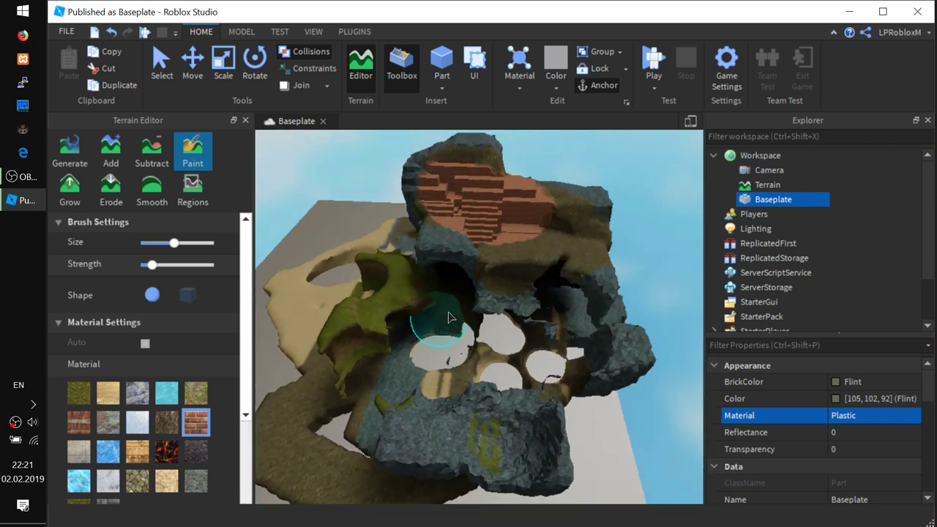
Step: Paint lava material inside the carved hollow around the holes
{"action": "left_click", "coordinate": [169, 460]}
{"action": "mouse_move", "coordinate": [433, 282]}
{"action": "left_mouse_down"}
{"action": "mouse_move", "coordinate": [439, 314]}
{"action": "mouse_move", "coordinate": [516, 342]}
{"action": "left_mouse_up"}
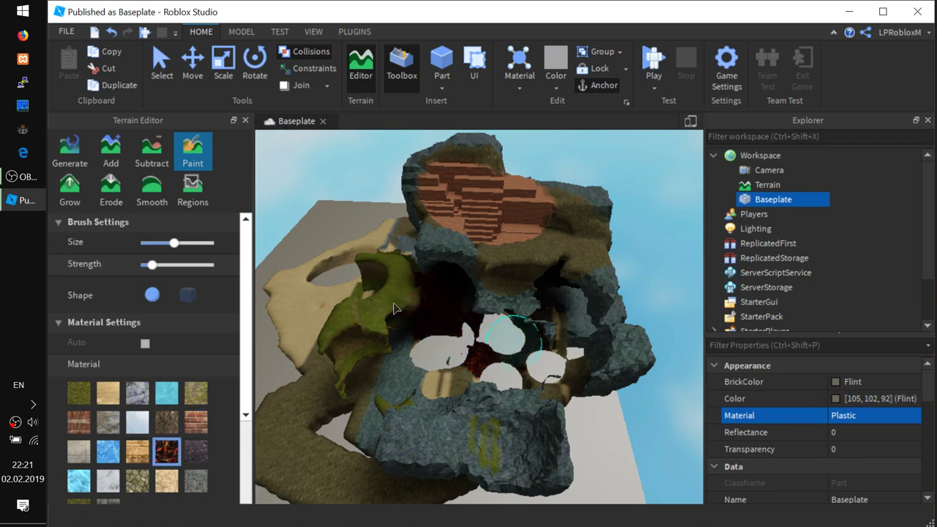
Step: Paint lava over the grassy slope beside the hollow, and grow the lava edge slightly with a larger sphere brush
{"action": "mouse_move", "coordinate": [394, 308]}
{"action": "left_mouse_down"}
{"action": "mouse_move", "coordinate": [345, 310]}
{"action": "mouse_move", "coordinate": [351, 358]}
{"action": "mouse_move", "coordinate": [455, 389]}
{"action": "mouse_move", "coordinate": [408, 335]}
{"action": "mouse_move", "coordinate": [351, 315]}
{"action": "left_mouse_up"}
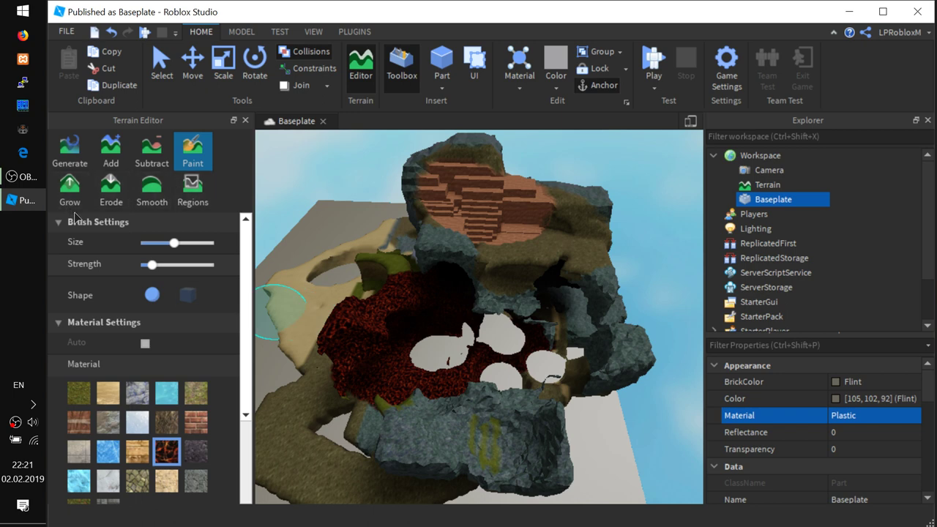
{"action": "left_click", "coordinate": [74, 189]}
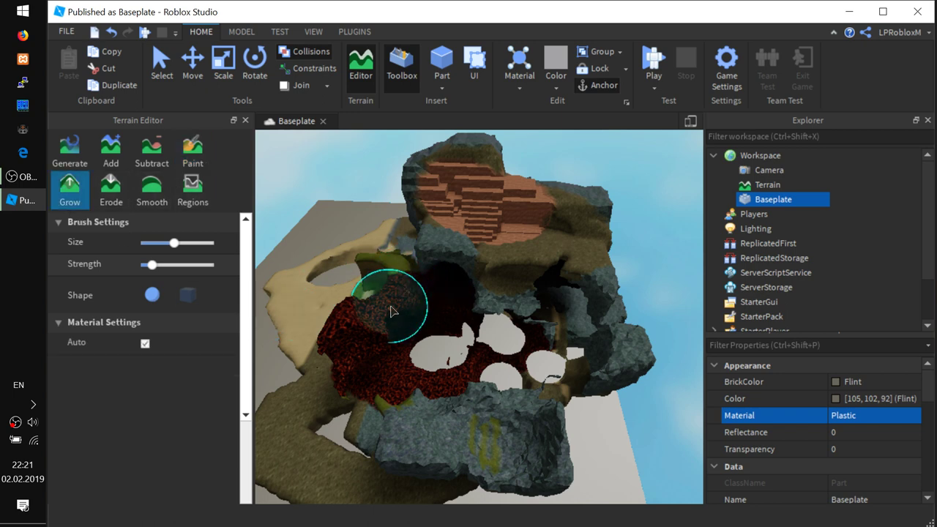
{"action": "left_click_drag", "start_coordinate": [177, 242], "coordinate": [184, 243]}
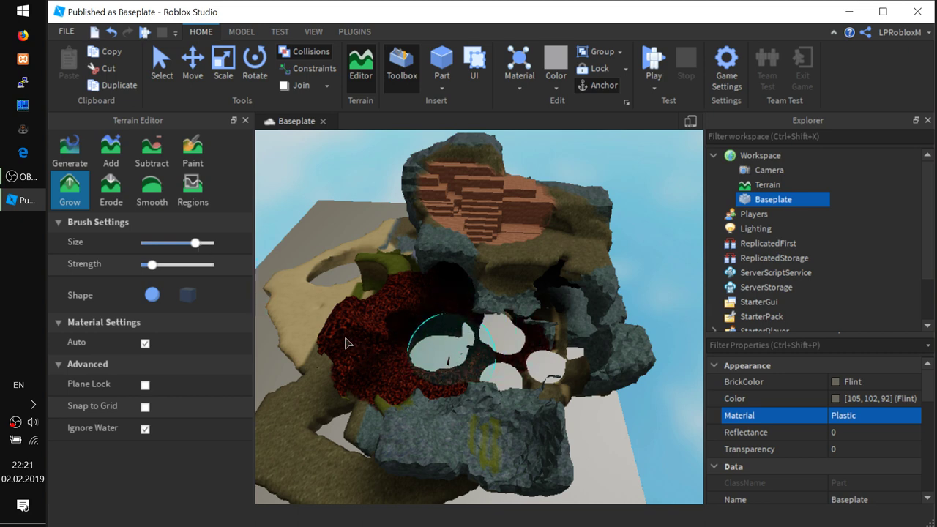
{"action": "mouse_move", "coordinate": [357, 330]}
{"action": "left_mouse_down"}
{"action": "mouse_move", "coordinate": [373, 340]}
{"action": "mouse_move", "coordinate": [351, 329]}
{"action": "left_mouse_up"}
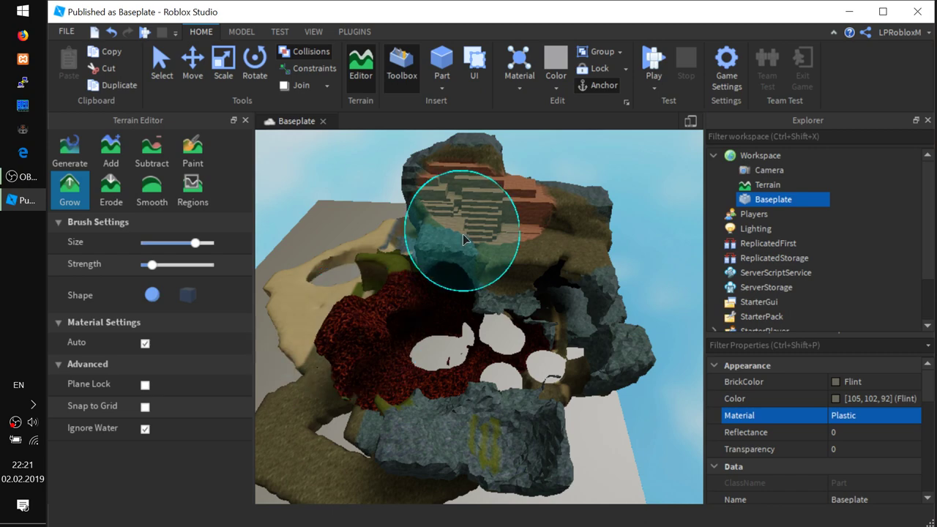
Step: Grow the terrain across the brick terraces and the surrounding upper rock mass with the large sphere brush
{"action": "scroll", "coordinate": [464, 231], "scroll_direction": "up", "scroll_amount": 2}
{"action": "scroll", "coordinate": [512, 216], "scroll_direction": "up", "scroll_amount": 3}
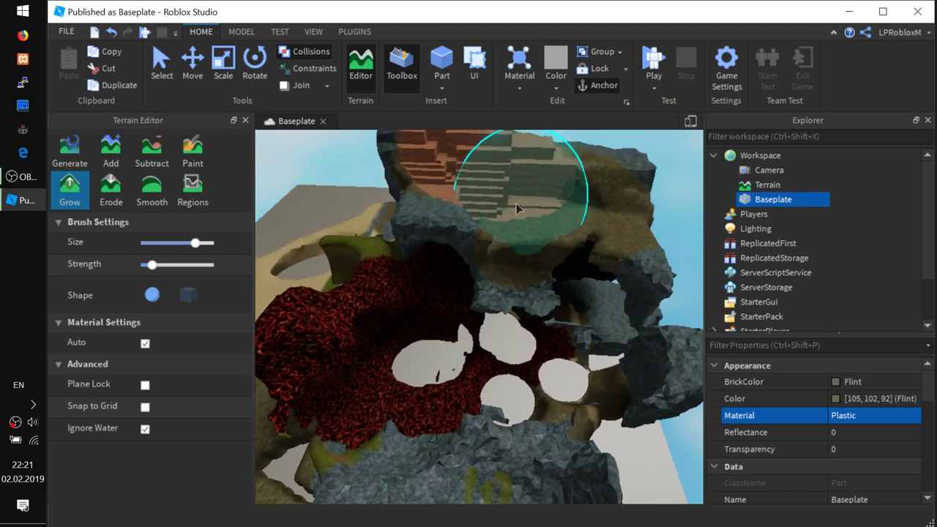
{"action": "right_click_drag", "start_coordinate": [506, 215], "coordinate": [505, 216]}
{"action": "scroll", "coordinate": [506, 220], "scroll_direction": "up", "scroll_amount": 8}
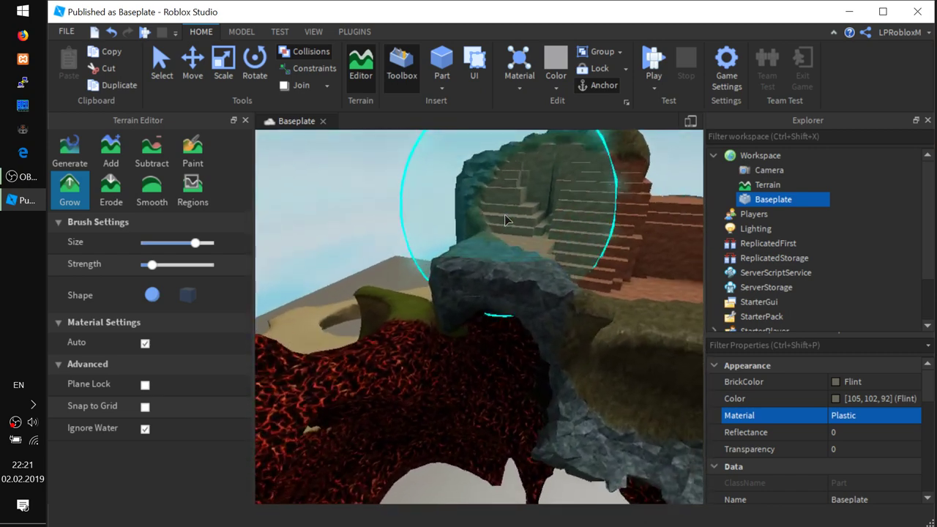
{"action": "scroll", "coordinate": [483, 224], "scroll_direction": "up", "scroll_amount": 8}
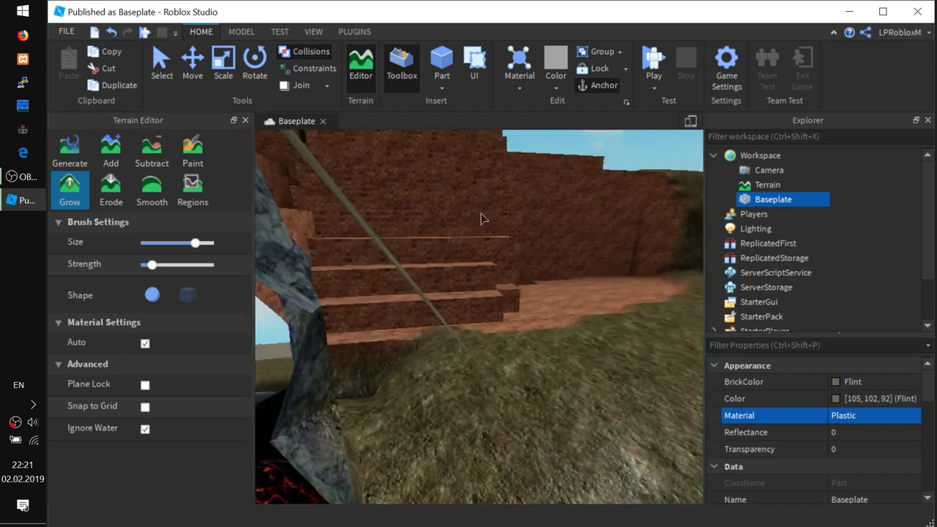
{"action": "scroll", "coordinate": [476, 236], "scroll_direction": "up", "scroll_amount": 8}
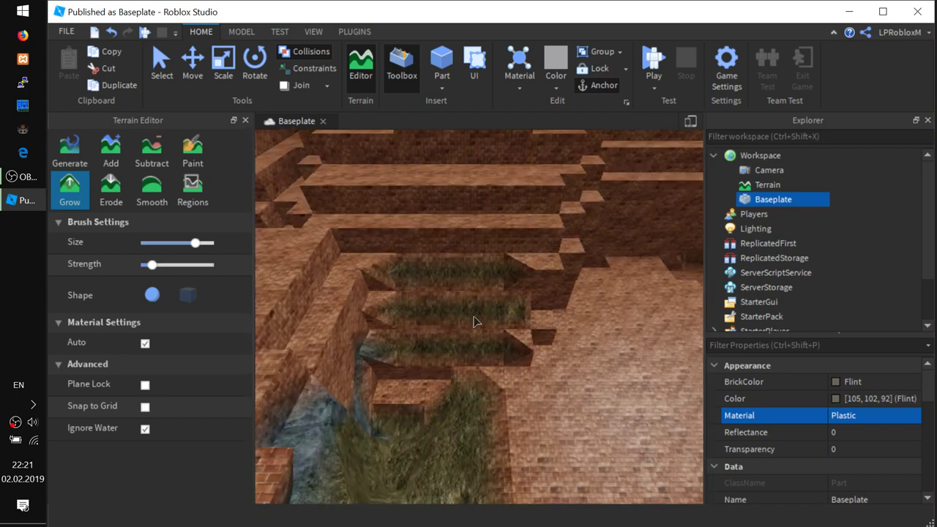
{"action": "key", "text": "e"}
{"action": "scroll", "coordinate": [433, 406], "scroll_direction": "down", "scroll_amount": 5}
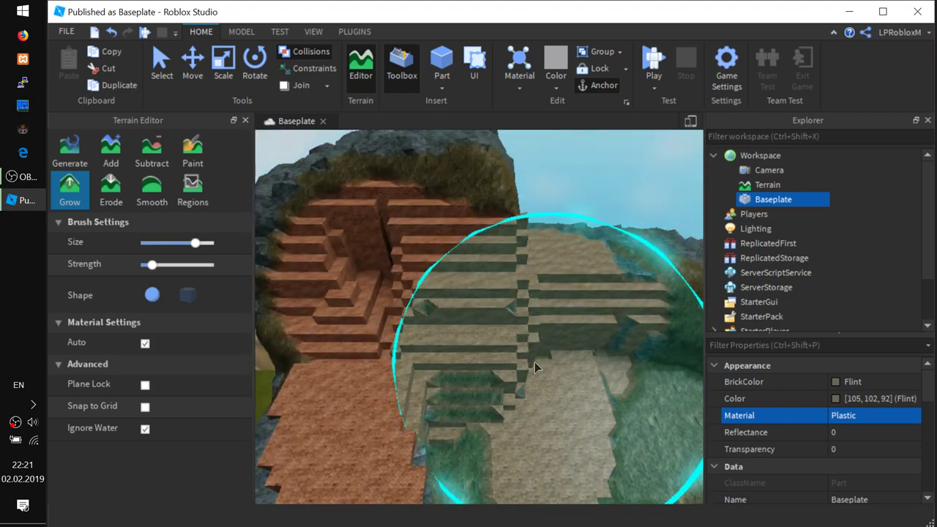
{"action": "mouse_move", "coordinate": [534, 361]}
{"action": "left_mouse_down"}
{"action": "mouse_move", "coordinate": [439, 344]}
{"action": "mouse_move", "coordinate": [308, 366]}
{"action": "mouse_move", "coordinate": [453, 344]}
{"action": "mouse_move", "coordinate": [485, 356]}
{"action": "mouse_move", "coordinate": [575, 361]}
{"action": "mouse_move", "coordinate": [465, 350]}
{"action": "left_mouse_up"}
{"action": "scroll", "coordinate": [465, 355], "scroll_direction": "down", "scroll_amount": 4}
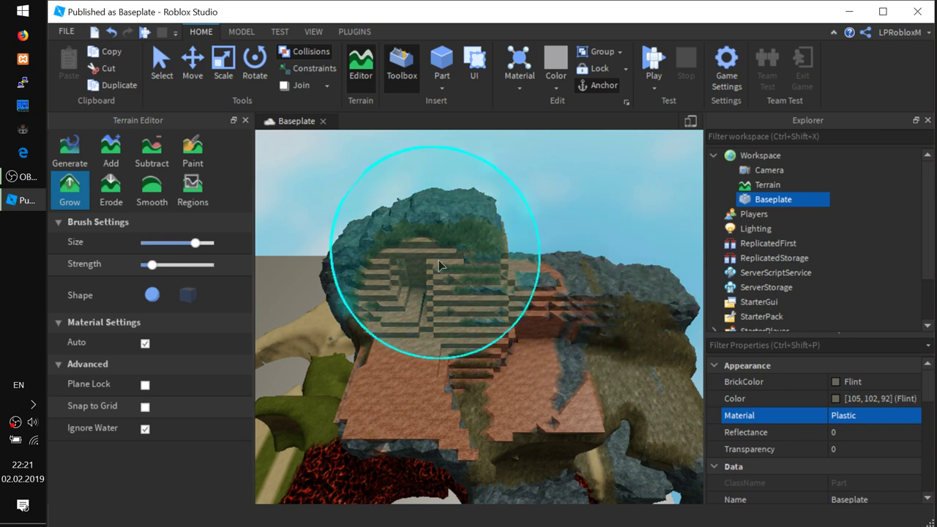
{"action": "mouse_move", "coordinate": [394, 271]}
{"action": "left_mouse_down"}
{"action": "mouse_move", "coordinate": [370, 315]}
{"action": "mouse_move", "coordinate": [369, 380]}
{"action": "mouse_move", "coordinate": [409, 436]}
{"action": "mouse_move", "coordinate": [527, 382]}
{"action": "mouse_move", "coordinate": [511, 336]}
{"action": "left_mouse_up"}
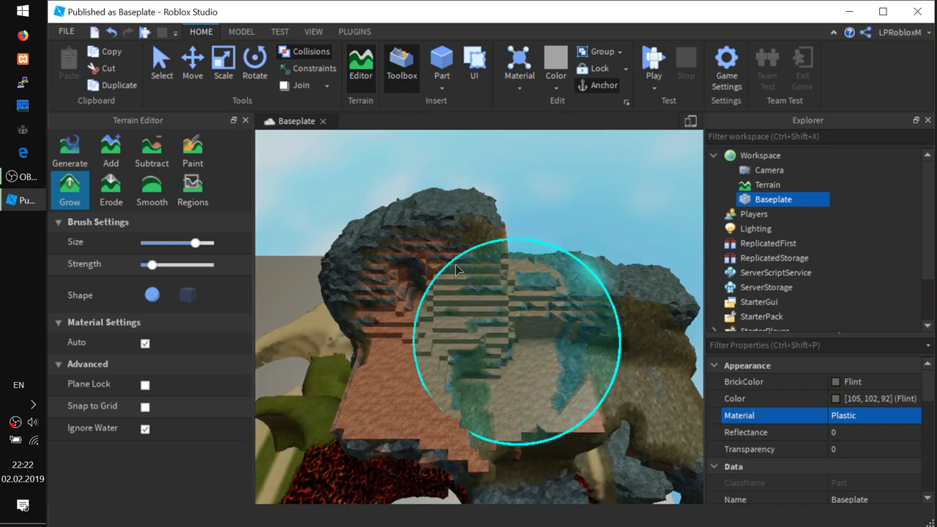
Step: Erode the upper rock and brick terraces with the large sphere brush
{"action": "left_click", "coordinate": [111, 192]}
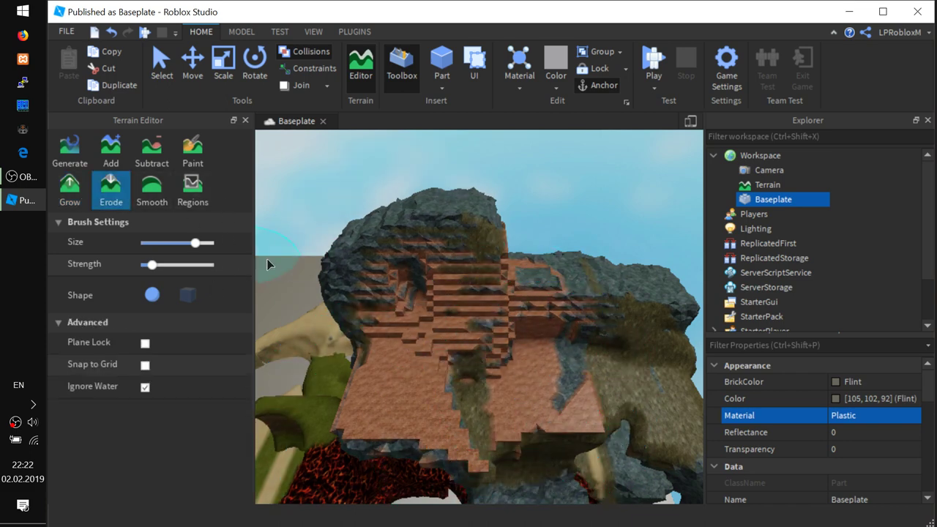
{"action": "mouse_move", "coordinate": [389, 273]}
{"action": "left_mouse_down"}
{"action": "mouse_move", "coordinate": [439, 272]}
{"action": "mouse_move", "coordinate": [439, 283]}
{"action": "mouse_move", "coordinate": [483, 300]}
{"action": "mouse_move", "coordinate": [391, 298]}
{"action": "mouse_move", "coordinate": [293, 356]}
{"action": "mouse_move", "coordinate": [423, 388]}
{"action": "mouse_move", "coordinate": [406, 399]}
{"action": "mouse_move", "coordinate": [539, 402]}
{"action": "mouse_move", "coordinate": [578, 297]}
{"action": "mouse_move", "coordinate": [539, 296]}
{"action": "mouse_move", "coordinate": [423, 264]}
{"action": "mouse_move", "coordinate": [387, 279]}
{"action": "mouse_move", "coordinate": [408, 318]}
{"action": "left_mouse_up"}
Step: Smooth the rock cliff face beneath the brick terraces, next to the lava, with the large sphere brush
{"action": "left_click", "coordinate": [152, 192]}
{"action": "scroll", "coordinate": [369, 440], "scroll_direction": "down", "scroll_amount": 2}
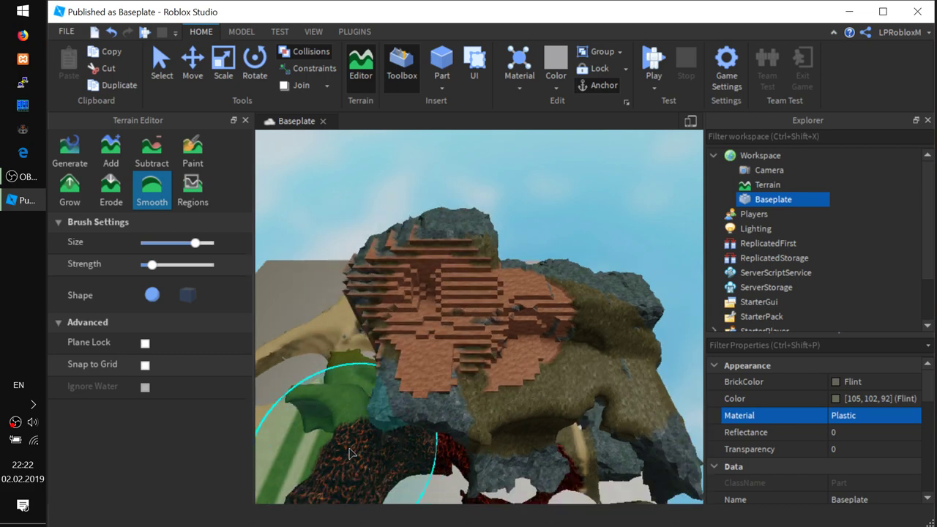
{"action": "right_click_drag", "start_coordinate": [369, 440], "coordinate": [369, 440]}
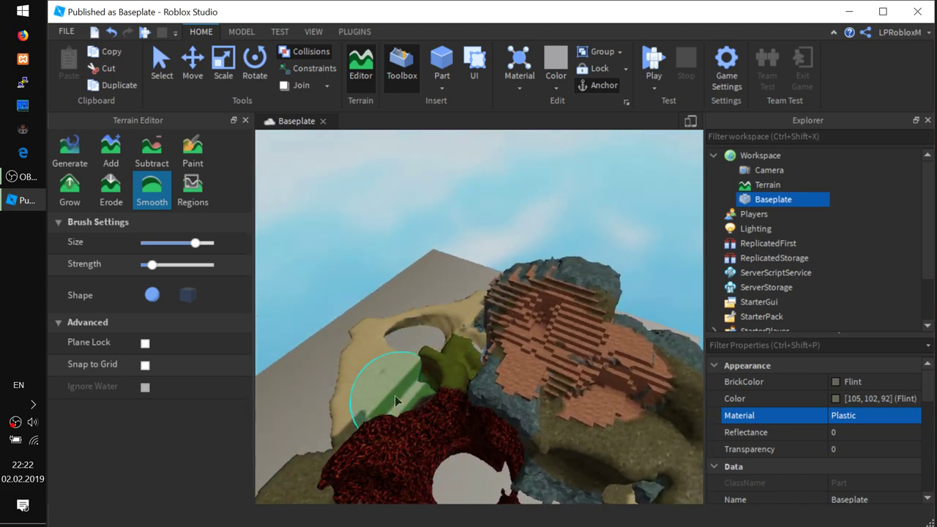
{"action": "right_click_drag", "start_coordinate": [394, 395], "coordinate": [395, 401]}
{"action": "mouse_move", "coordinate": [341, 437]}
{"action": "right_mouse_down"}
{"action": "mouse_move", "coordinate": [331, 423]}
{"action": "mouse_move", "coordinate": [349, 423]}
{"action": "mouse_move", "coordinate": [368, 449]}
{"action": "mouse_move", "coordinate": [367, 474]}
{"action": "mouse_move", "coordinate": [353, 476]}
{"action": "right_mouse_up"}
{"action": "key", "text": "q"}
{"action": "key", "text": "s"}
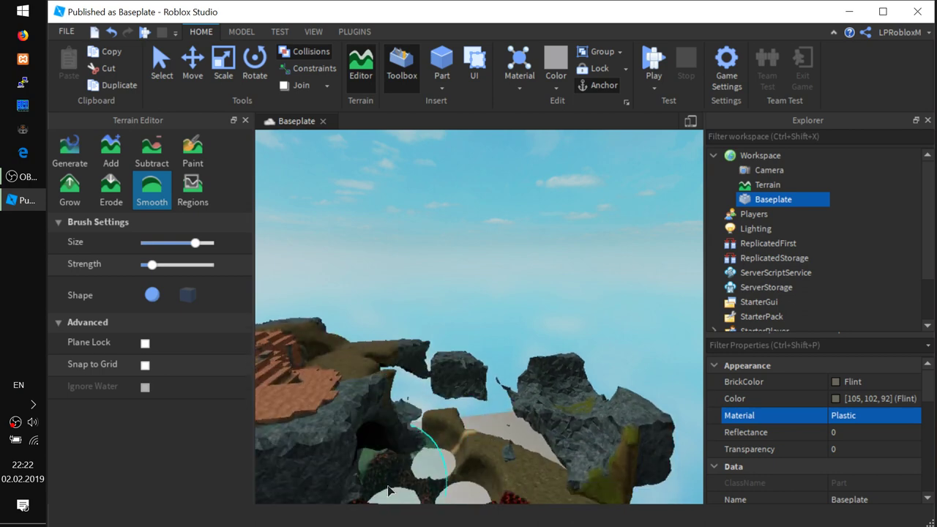
{"action": "key", "text": "q"}
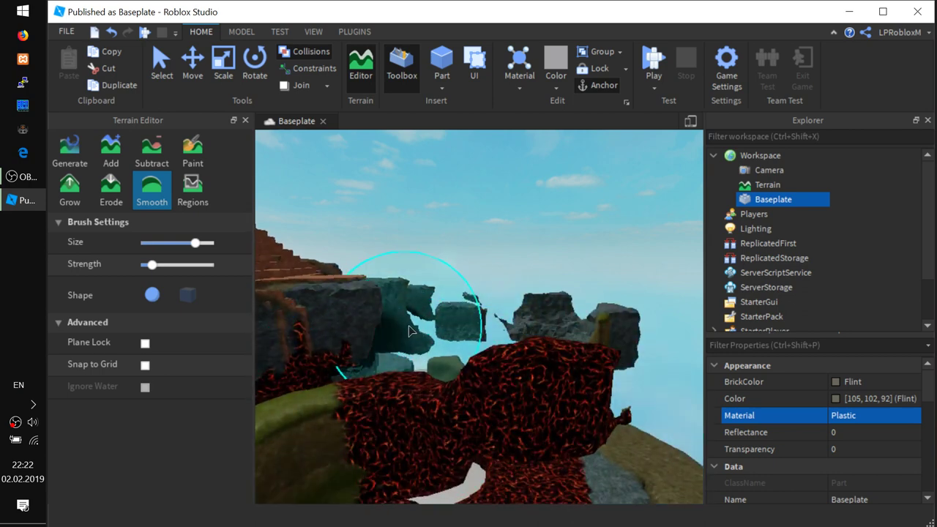
{"action": "mouse_move", "coordinate": [373, 337]}
{"action": "left_mouse_down"}
{"action": "mouse_move", "coordinate": [364, 324]}
{"action": "mouse_move", "coordinate": [368, 362]}
{"action": "left_mouse_up"}
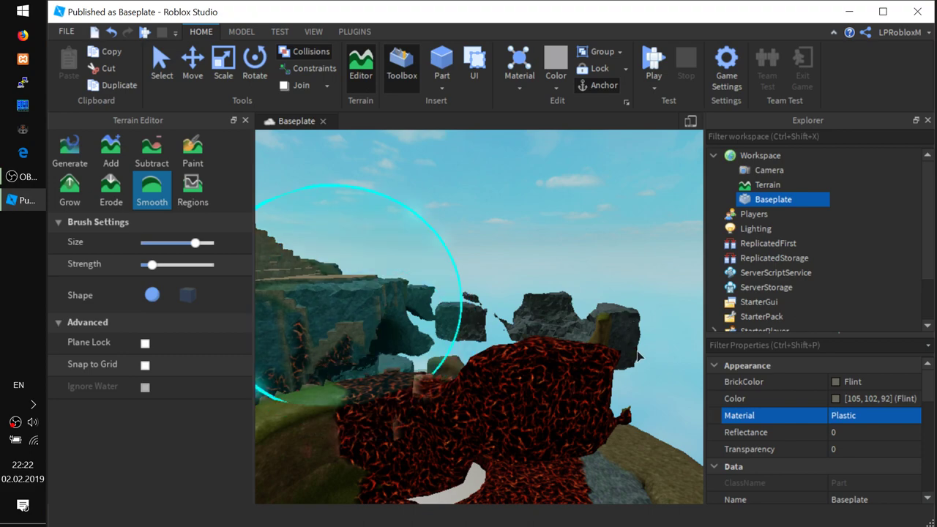
Step: Try to smooth the grey rock outcrop near the baseplate's edge, and undo the stroke
{"action": "right_click_drag", "start_coordinate": [550, 406], "coordinate": [556, 412]}
{"action": "right_click_drag", "start_coordinate": [622, 387], "coordinate": [622, 387]}
{"action": "key", "text": "s"}
{"action": "key", "text": "d"}
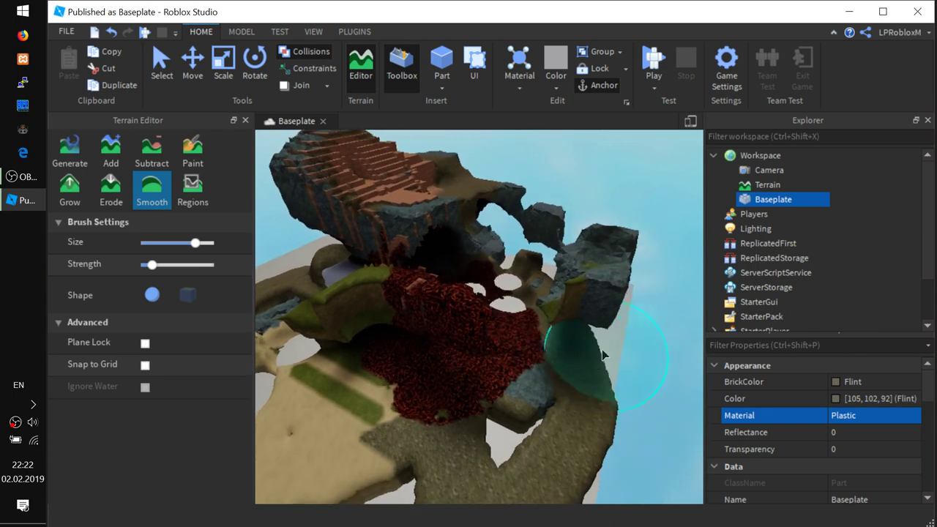
{"action": "mouse_move", "coordinate": [605, 353]}
{"action": "right_mouse_down"}
{"action": "mouse_move", "coordinate": [600, 343]}
{"action": "mouse_move", "coordinate": [617, 321]}
{"action": "right_mouse_up"}
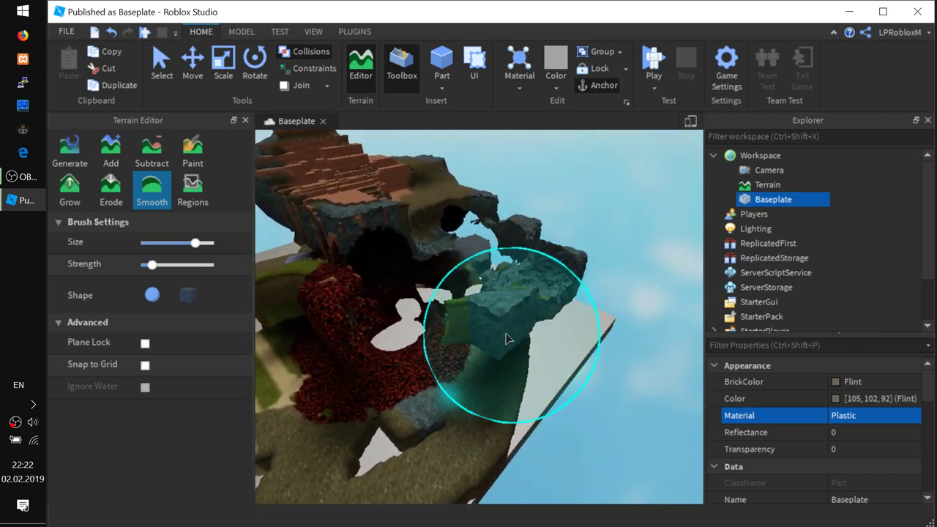
{"action": "mouse_move", "coordinate": [498, 336]}
{"action": "left_mouse_down"}
{"action": "mouse_move", "coordinate": [513, 350]}
{"action": "mouse_move", "coordinate": [487, 362]}
{"action": "mouse_move", "coordinate": [525, 353]}
{"action": "mouse_move", "coordinate": [543, 278]}
{"action": "mouse_move", "coordinate": [561, 280]}
{"action": "mouse_move", "coordinate": [551, 302]}
{"action": "mouse_move", "coordinate": [488, 340]}
{"action": "mouse_move", "coordinate": [491, 326]}
{"action": "mouse_move", "coordinate": [593, 375]}
{"action": "left_mouse_up"}
{"action": "key", "text": "ctrl+z"}
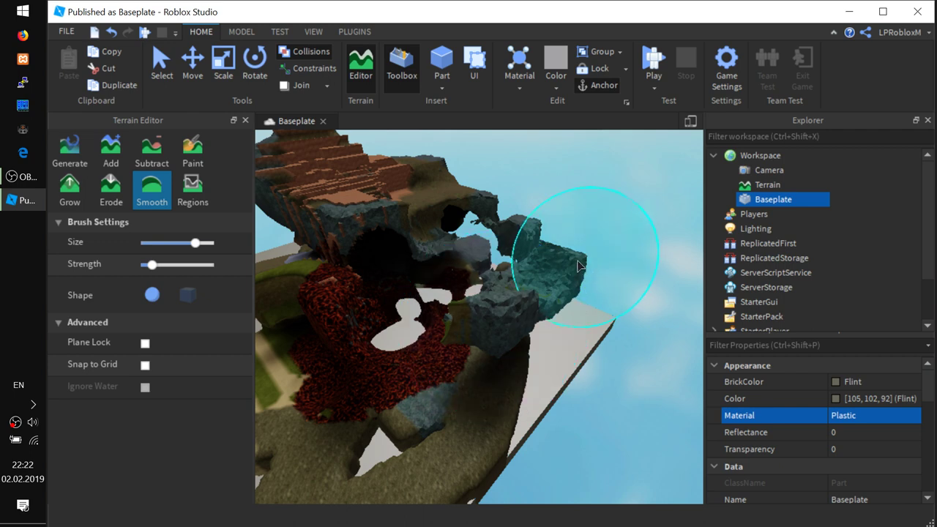
Step: Select a box-shaped terrain region covering the rock outcrop, part of the brick terraces and the edge of the lava
{"action": "left_click", "coordinate": [197, 194]}
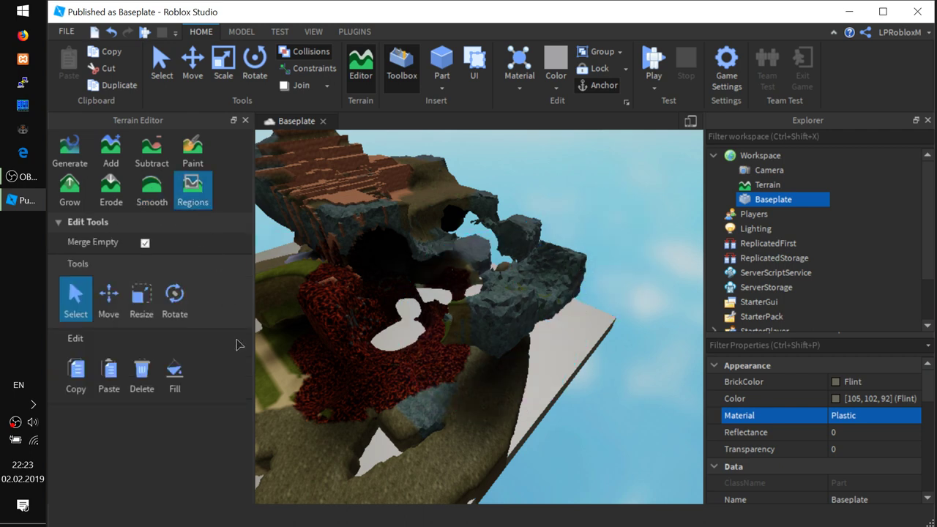
{"action": "scroll", "coordinate": [325, 323], "scroll_direction": "down", "scroll_amount": 5}
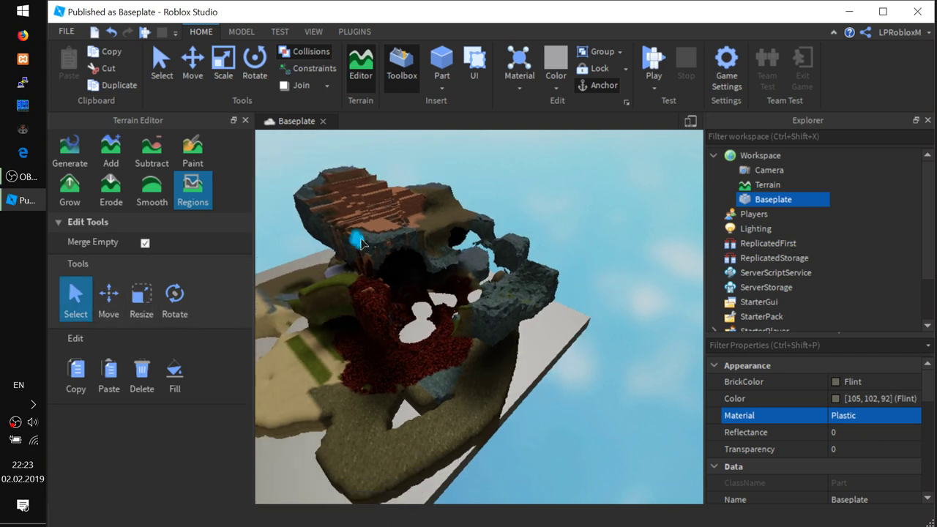
{"action": "left_click_drag", "start_coordinate": [377, 214], "coordinate": [432, 388]}
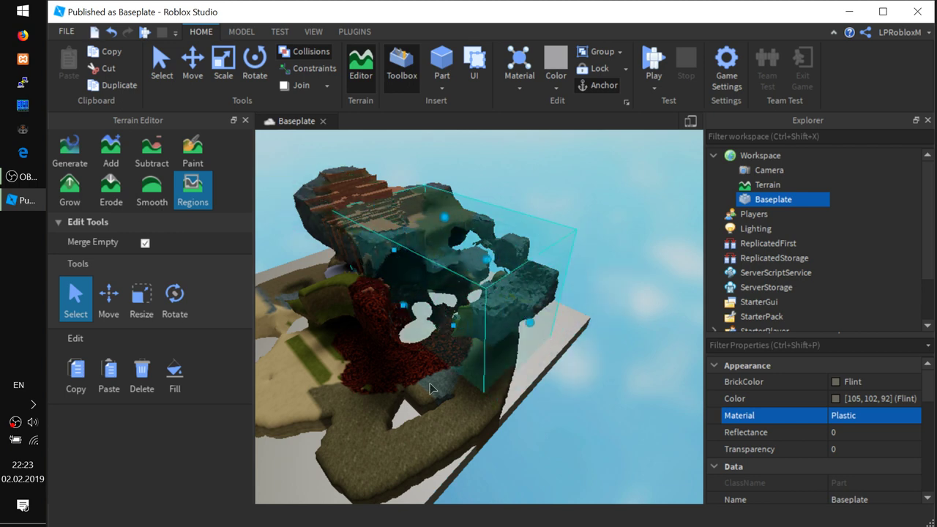
Step: Move the selected terrain region upward, shift it sideways toward the sand area, and lower it into the ground
{"action": "left_click", "coordinate": [118, 303]}
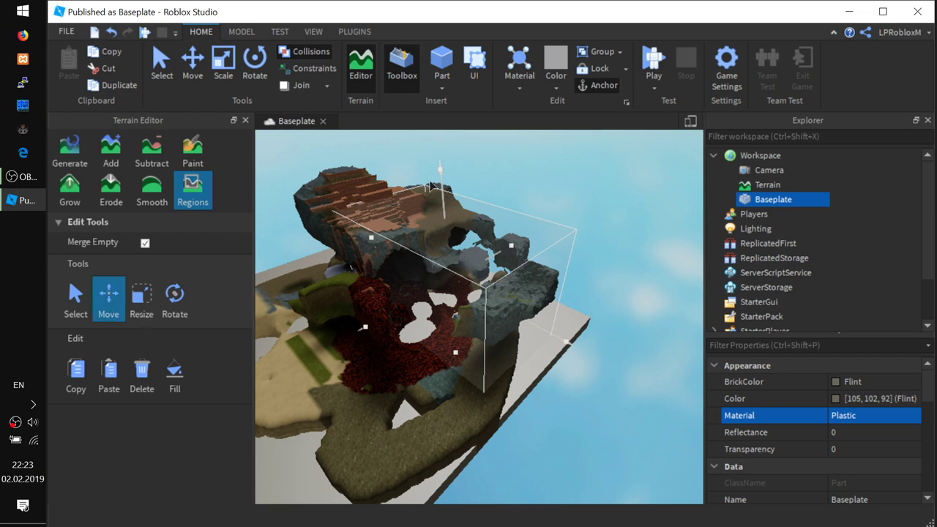
{"action": "left_click_drag", "start_coordinate": [439, 172], "coordinate": [429, 112]}
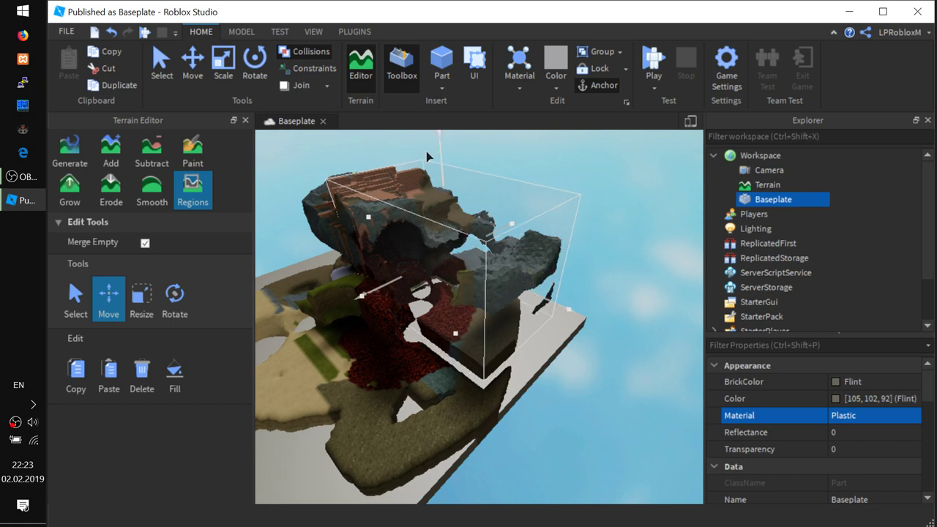
{"action": "left_click_drag", "start_coordinate": [349, 302], "coordinate": [278, 338]}
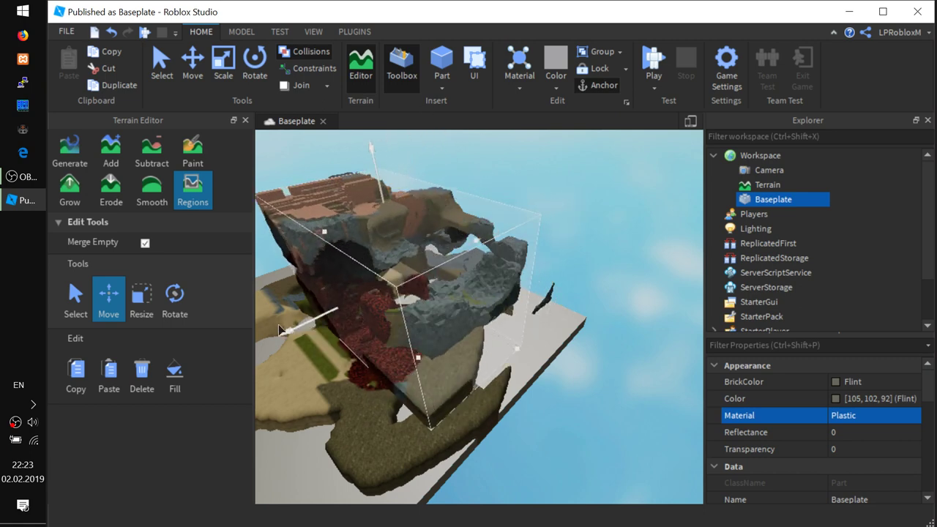
{"action": "left_click_drag", "start_coordinate": [367, 158], "coordinate": [396, 274]}
Step: Stretch the selected terrain region lengthwise toward the baseplate's far edge and rotate it onto its side
{"action": "left_click", "coordinate": [143, 305]}
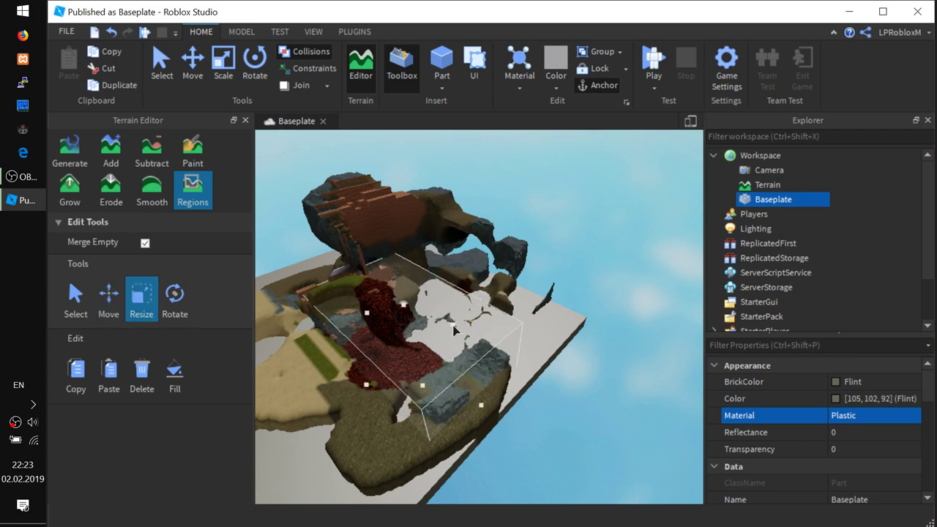
{"action": "left_click_drag", "start_coordinate": [485, 300], "coordinate": [492, 296]}
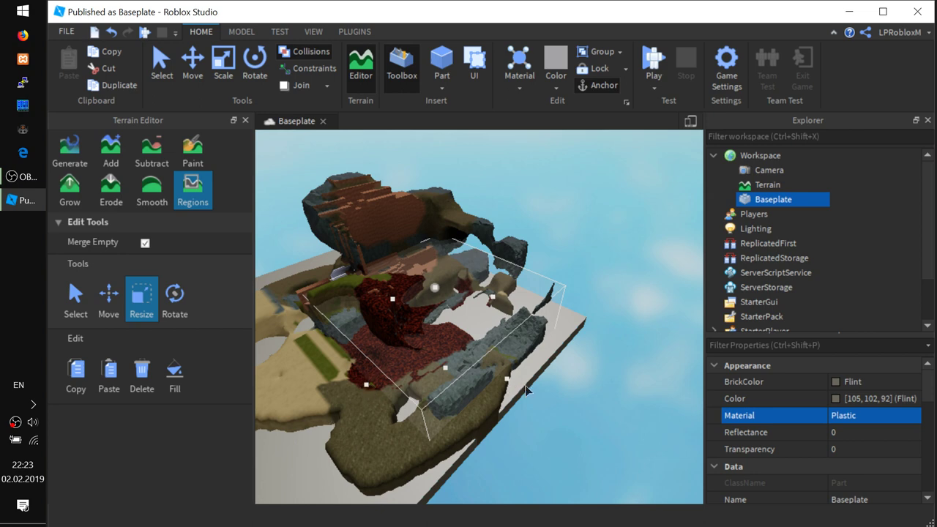
{"action": "left_click", "coordinate": [176, 297]}
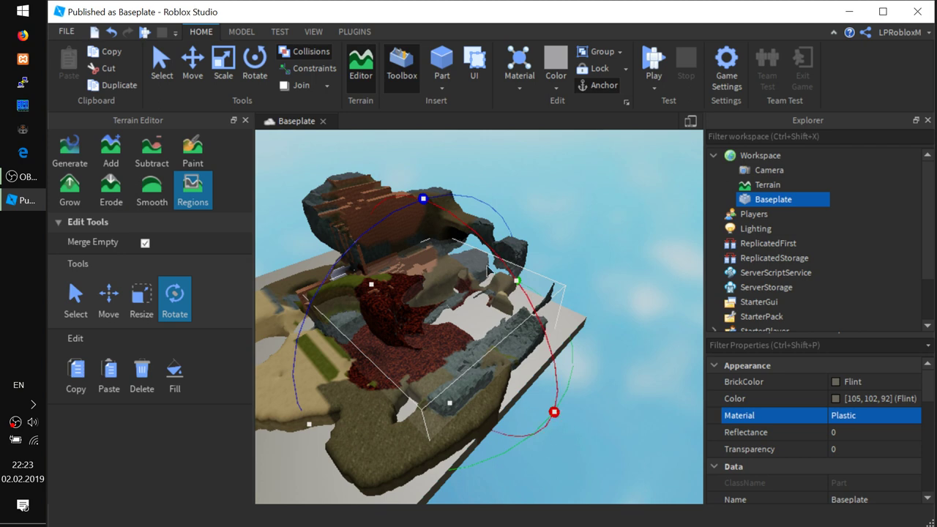
{"action": "left_click_drag", "start_coordinate": [487, 270], "coordinate": [469, 342]}
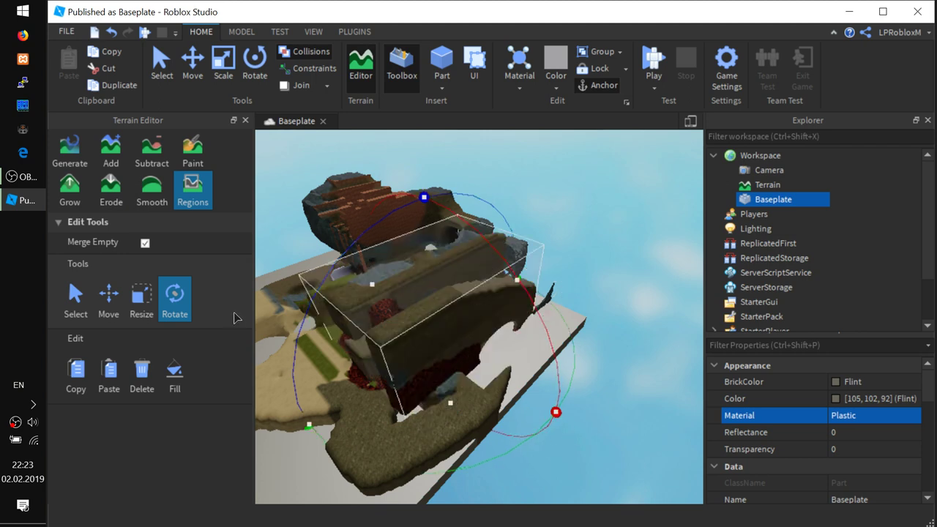
Step: Copy the rotated terrain region and paste it
{"action": "left_click", "coordinate": [78, 375]}
{"action": "left_click", "coordinate": [109, 375]}
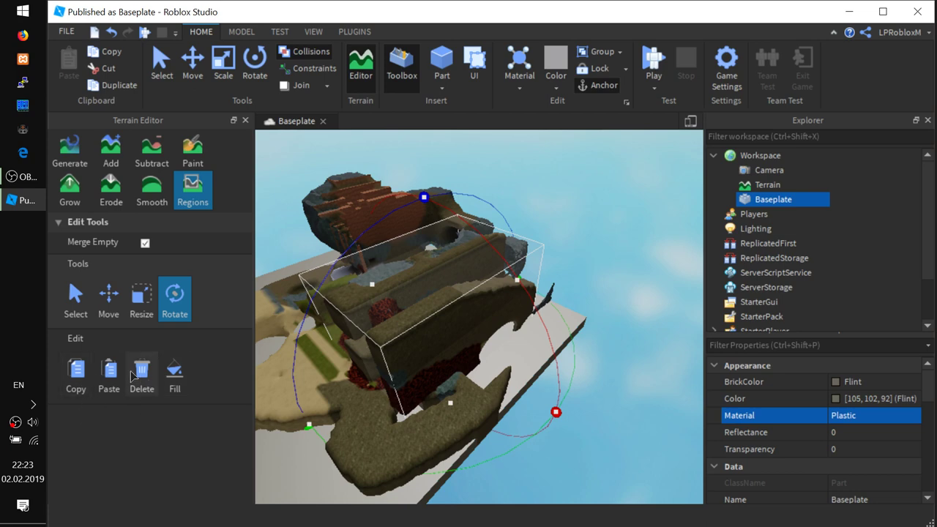
Step: Fill the selected terrain region with water
{"action": "right_click_drag", "start_coordinate": [274, 435], "coordinate": [274, 435]}
{"action": "left_click", "coordinate": [174, 375]}
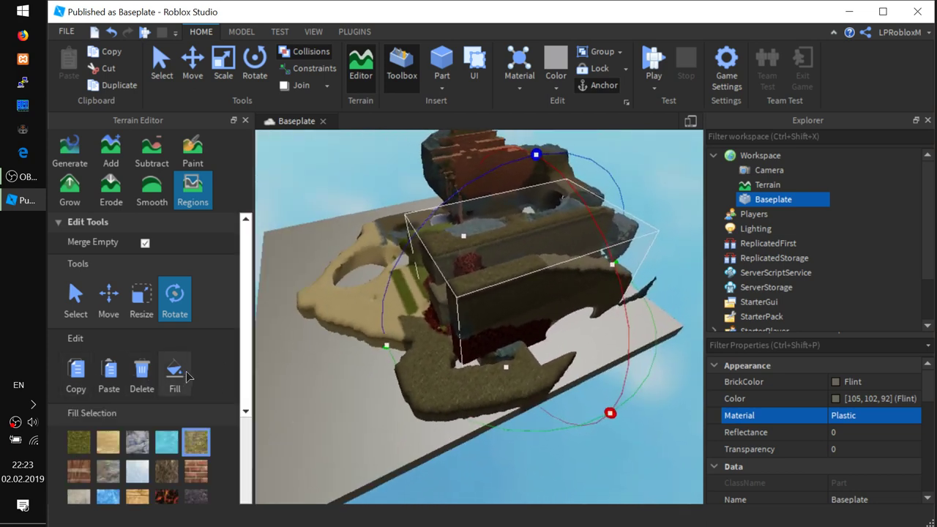
{"action": "scroll", "coordinate": [194, 428], "scroll_direction": "down", "scroll_amount": 3}
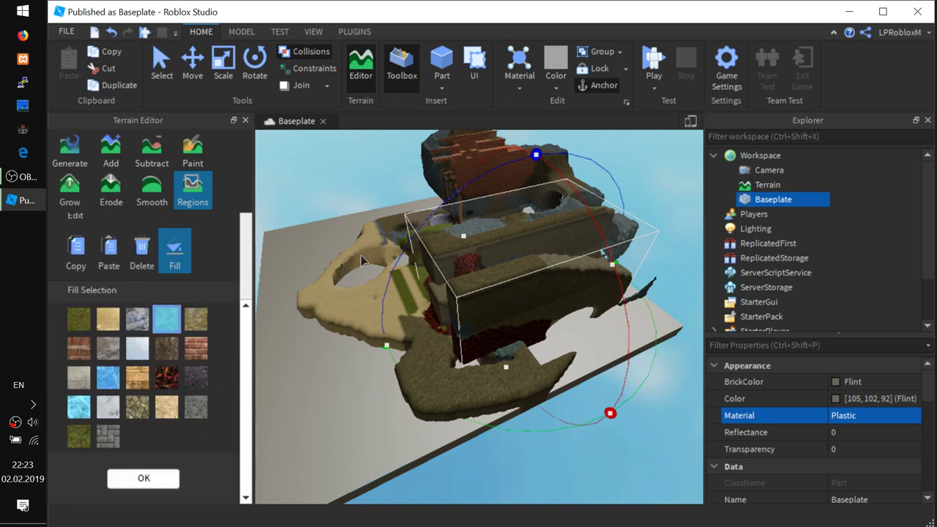
{"action": "right_click_drag", "start_coordinate": [257, 397], "coordinate": [256, 397]}
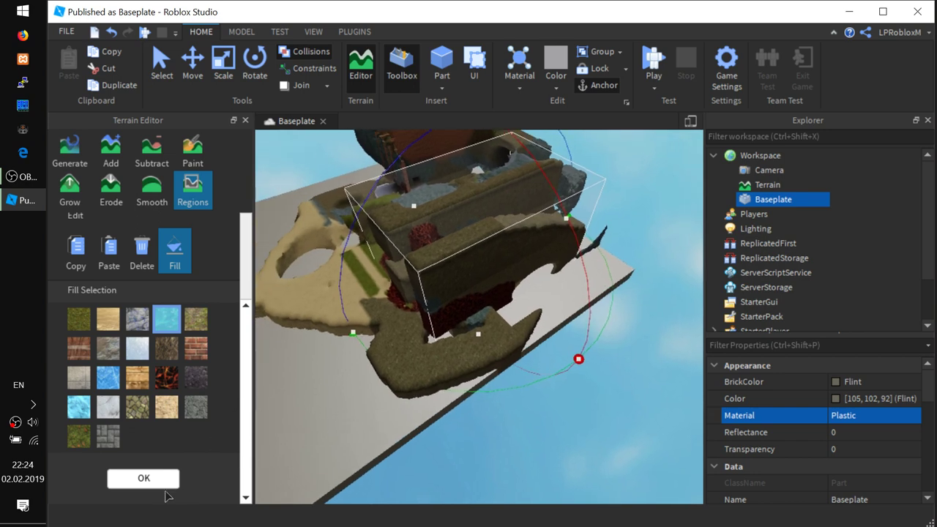
{"action": "left_click", "coordinate": [145, 479]}
{"action": "right_click_drag", "start_coordinate": [405, 230], "coordinate": [412, 224]}
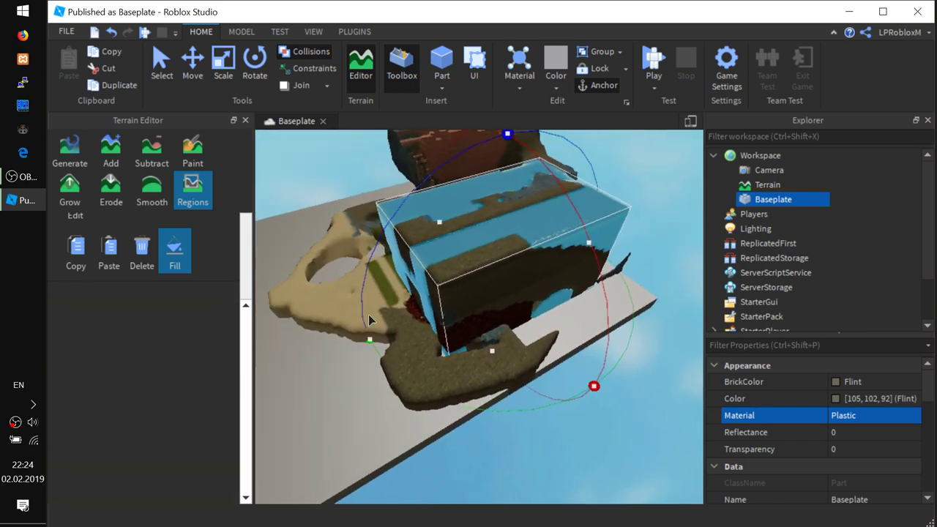
Step: Open the terrain generator, set the map seed to 13 and enable caves
{"action": "right_click_drag", "start_coordinate": [370, 320], "coordinate": [368, 314]}
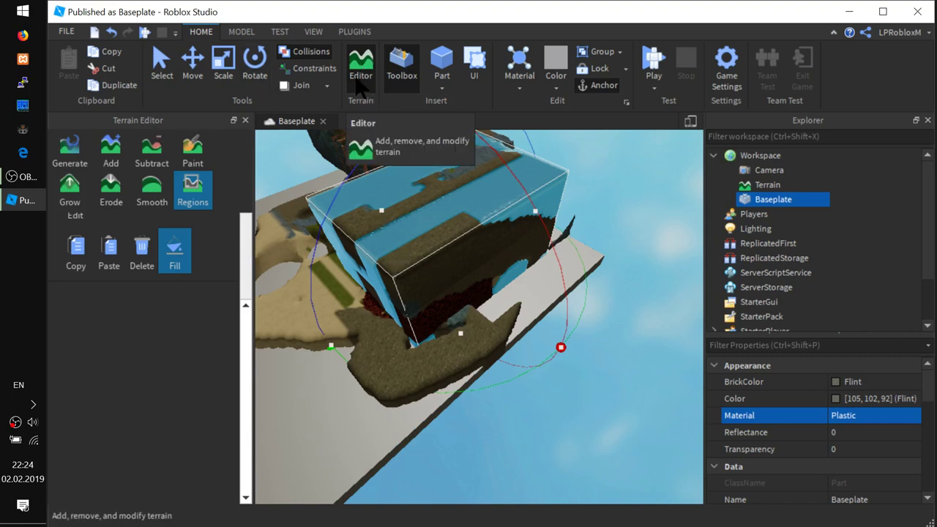
{"action": "scroll", "coordinate": [391, 241], "scroll_direction": "down", "scroll_amount": 4}
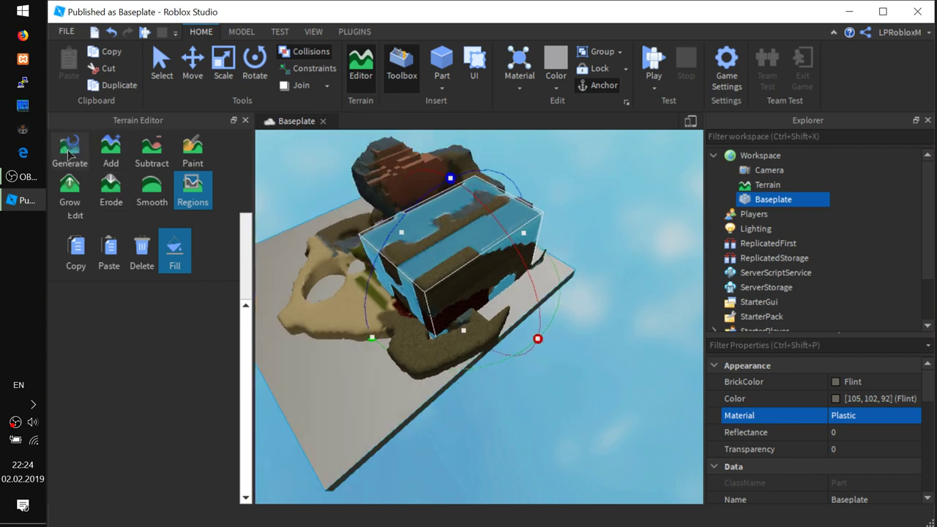
{"action": "left_click", "coordinate": [68, 152]}
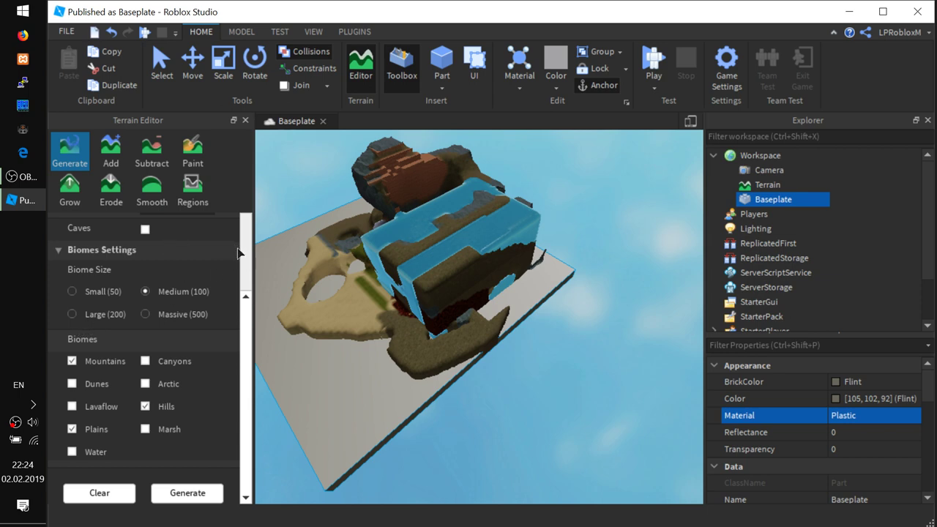
{"action": "scroll", "coordinate": [248, 289], "scroll_direction": "up", "scroll_amount": 3}
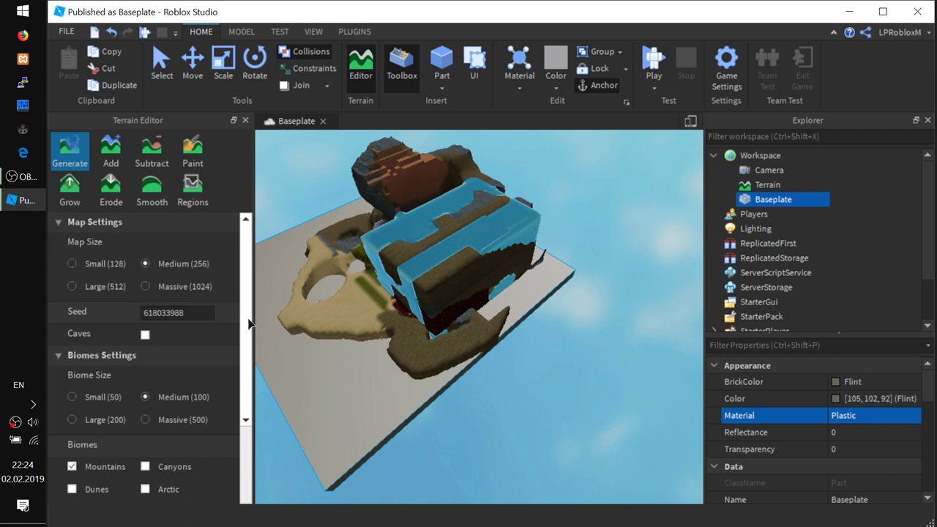
{"action": "scroll", "coordinate": [241, 322], "scroll_direction": "down", "scroll_amount": 2}
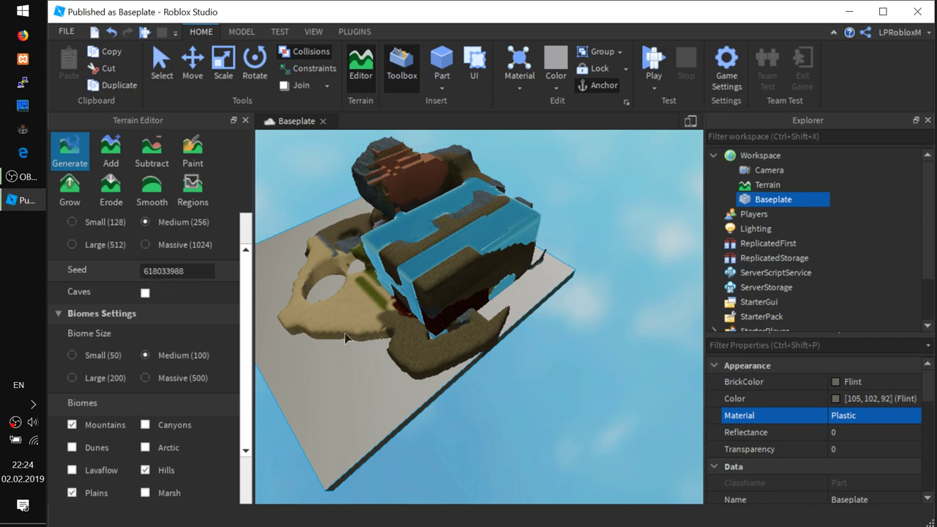
{"action": "left_click", "coordinate": [189, 273]}
{"action": "mouse_move", "coordinate": [245, 278]}
{"action": "left_mouse_down"}
{"action": "mouse_move", "coordinate": [244, 259]}
{"action": "mouse_move", "coordinate": [245, 274]}
{"action": "left_mouse_up"}
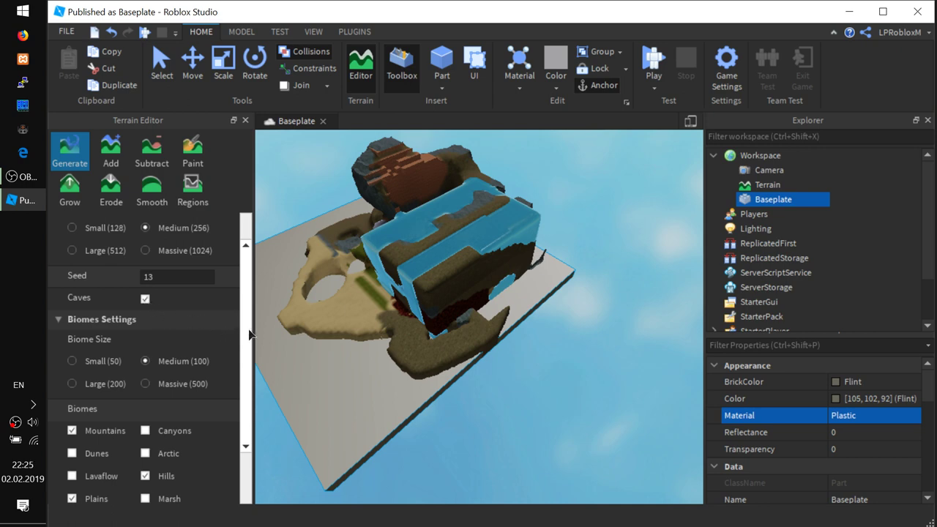
Step: Add the Canyons, Dunes and Water biomes and generate the terrain, cancelling the generation partway through
{"action": "left_click_drag", "start_coordinate": [249, 335], "coordinate": [247, 386]}
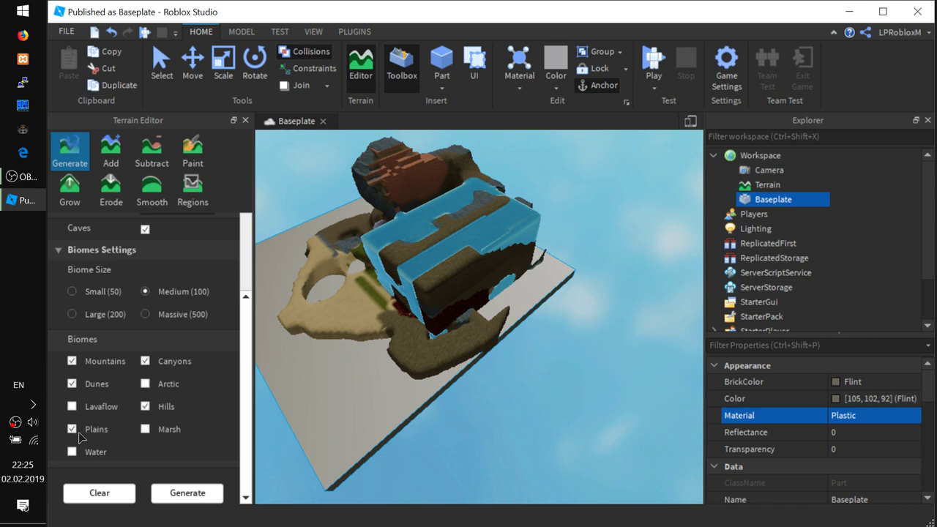
{"action": "scroll", "coordinate": [241, 403], "scroll_direction": "up", "scroll_amount": 2}
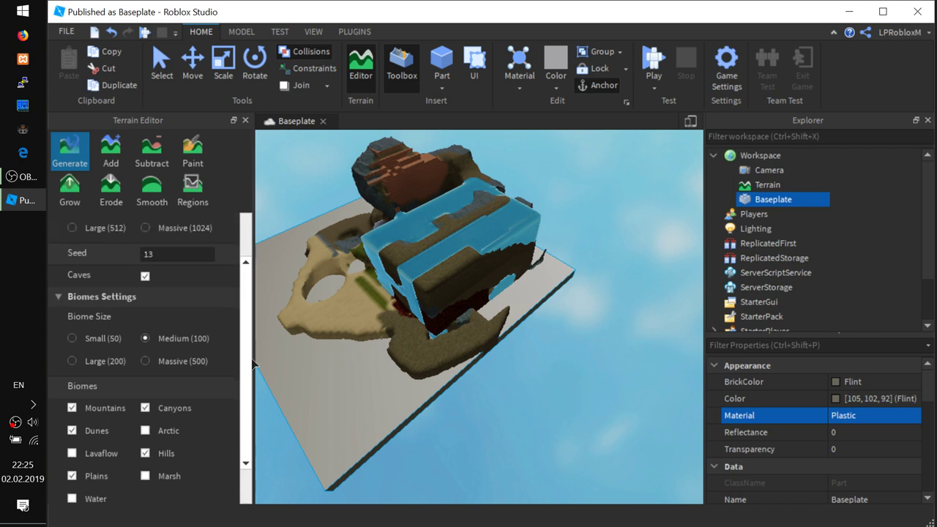
{"action": "scroll", "coordinate": [233, 423], "scroll_direction": "down", "scroll_amount": 2}
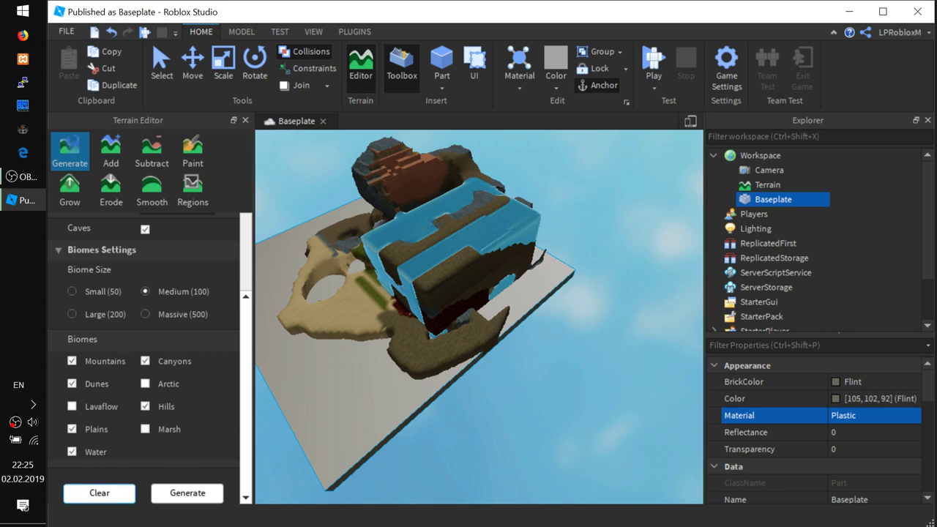
{"action": "left_click", "coordinate": [171, 495]}
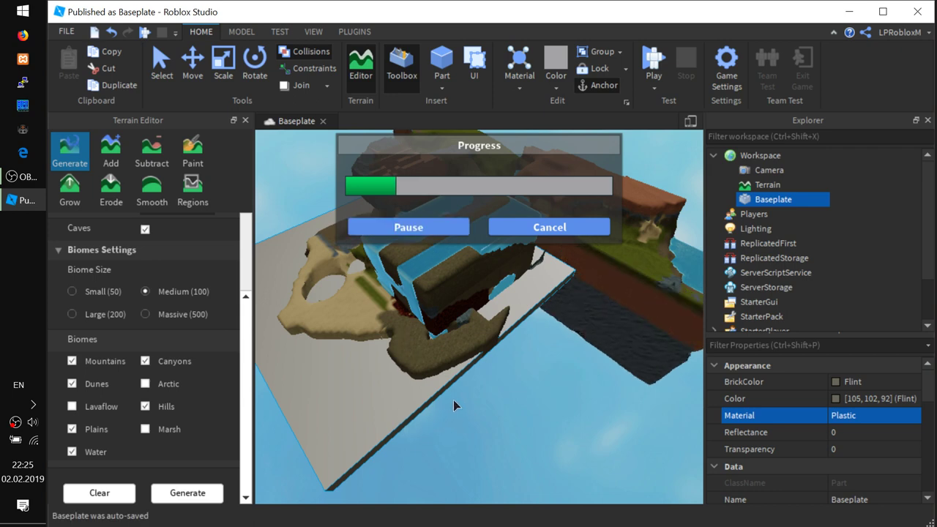
{"action": "left_click", "coordinate": [548, 230]}
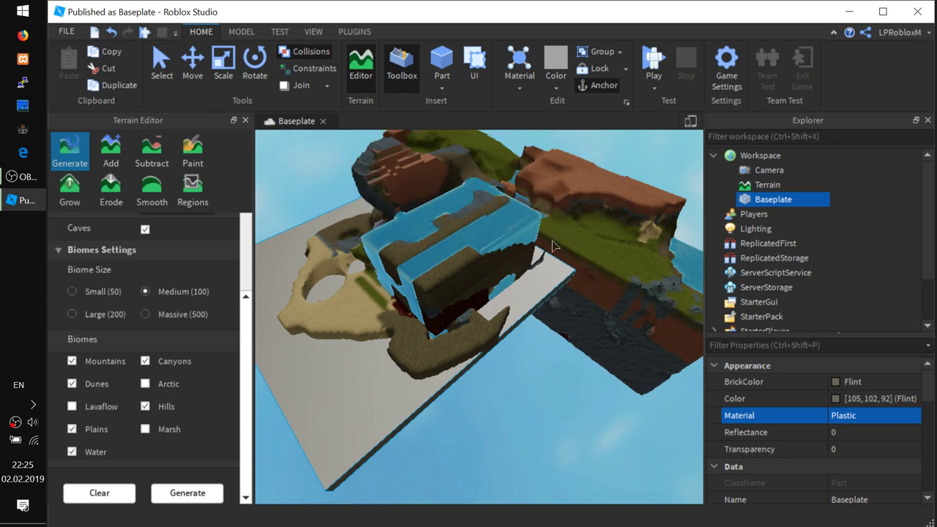
Step: Examine the generated landscape up close, including the lake, the shoreline and the stream across the grass
{"action": "right_click_drag", "start_coordinate": [620, 379], "coordinate": [588, 329]}
{"action": "scroll", "coordinate": [587, 330], "scroll_direction": "down", "scroll_amount": 2}
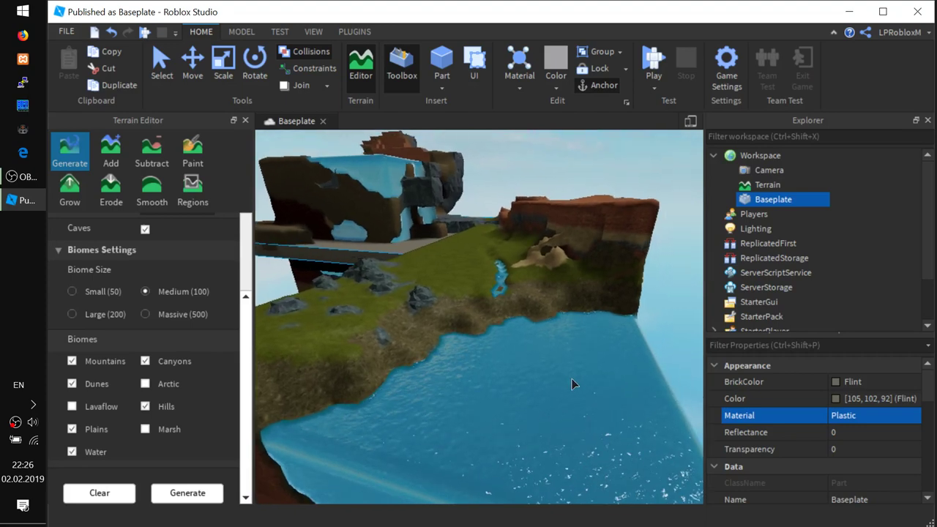
{"action": "scroll", "coordinate": [571, 359], "scroll_direction": "down", "scroll_amount": 3}
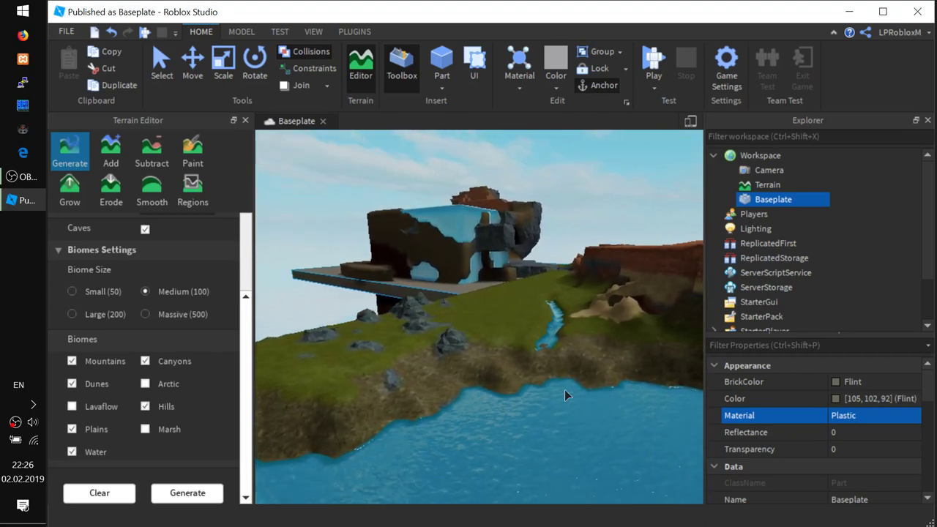
{"action": "scroll", "coordinate": [541, 337], "scroll_direction": "up", "scroll_amount": 4}
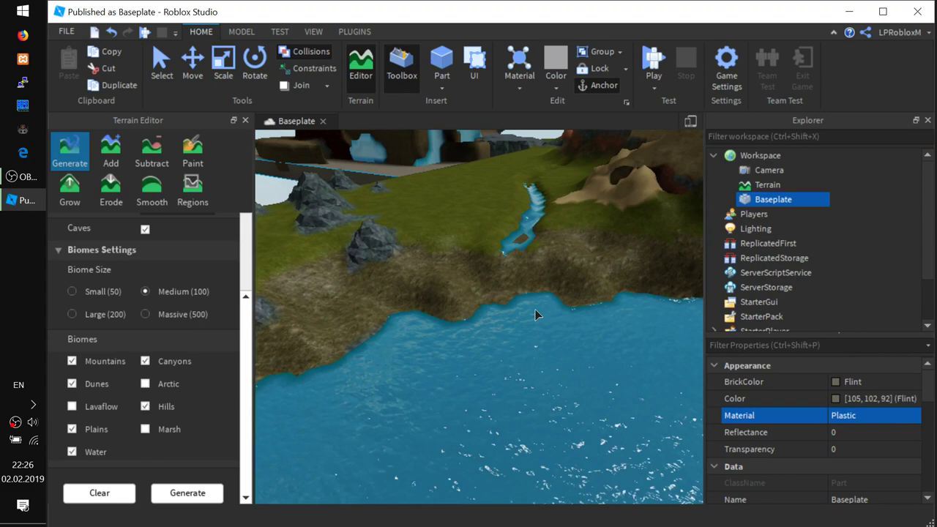
{"action": "right_click_drag", "start_coordinate": [535, 310], "coordinate": [534, 281]}
{"action": "key", "text": "w"}
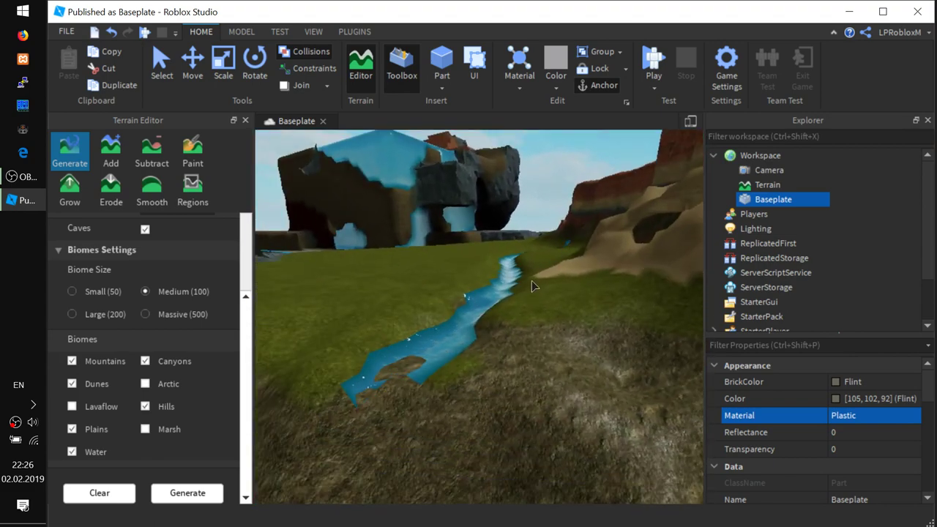
{"action": "key", "text": "a"}
{"action": "key", "text": "w"}
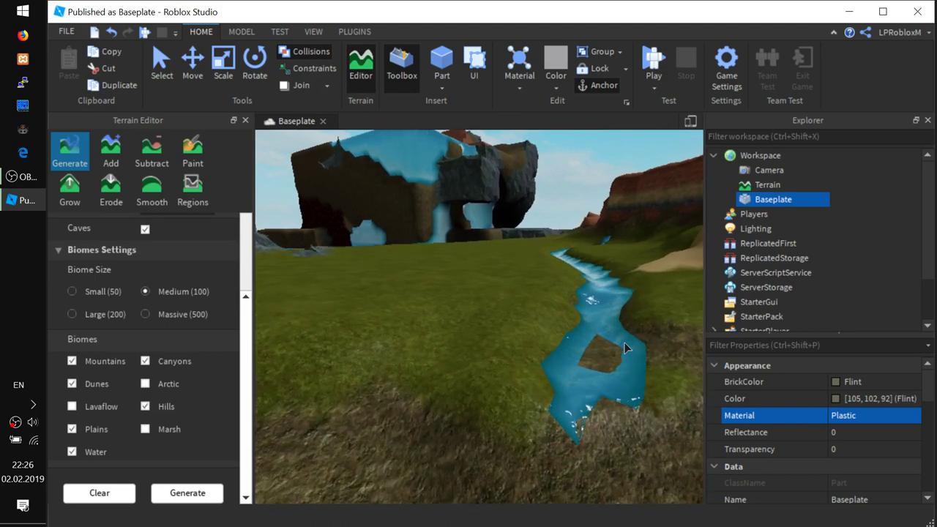
{"action": "right_click_drag", "start_coordinate": [624, 349], "coordinate": [625, 347]}
{"action": "key", "text": "w"}
{"action": "right_click_drag", "start_coordinate": [533, 421], "coordinate": [534, 421]}
{"action": "key", "text": "w"}
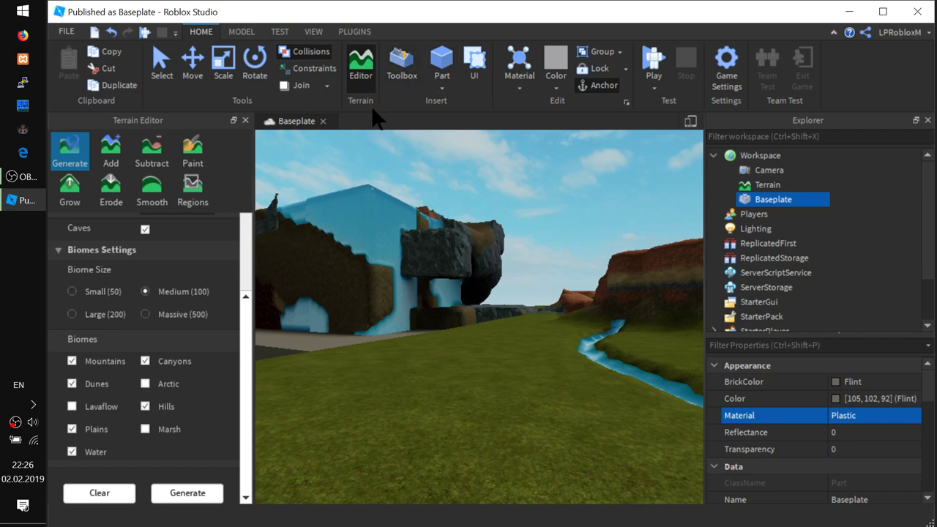
Step: Close the Terrain Editor and open the Toolbox with its Models category displayed
{"action": "left_click", "coordinate": [245, 120]}
{"action": "left_click", "coordinate": [404, 71]}
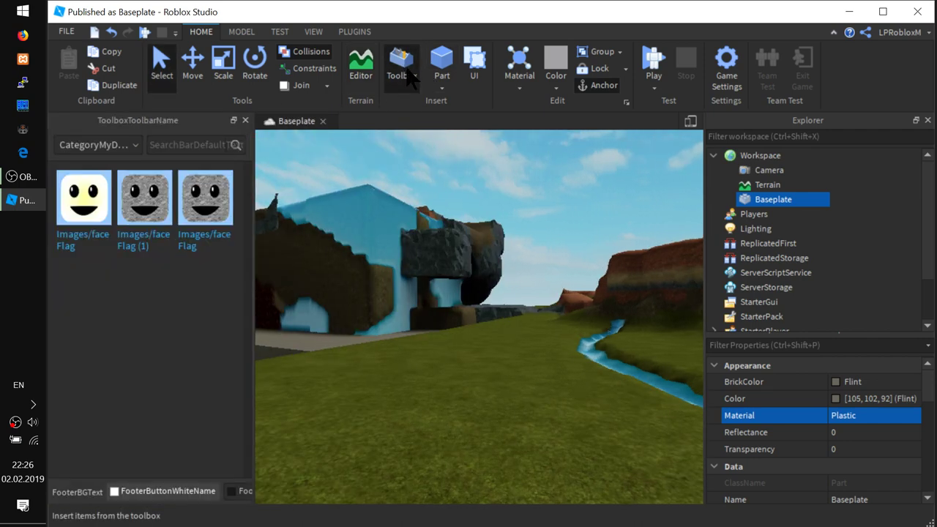
{"action": "left_click", "coordinate": [131, 144]}
{"action": "left_click", "coordinate": [132, 144]}
{"action": "left_click", "coordinate": [136, 145]}
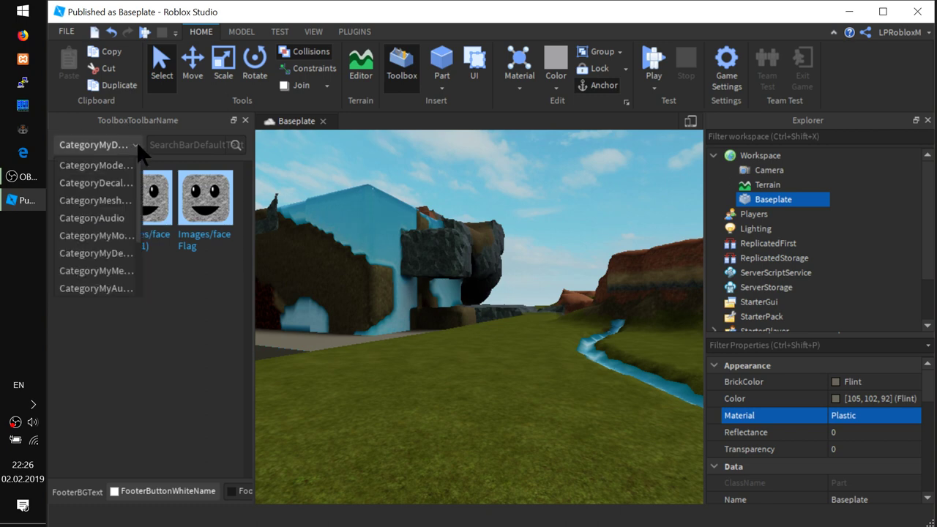
{"action": "left_click", "coordinate": [112, 169]}
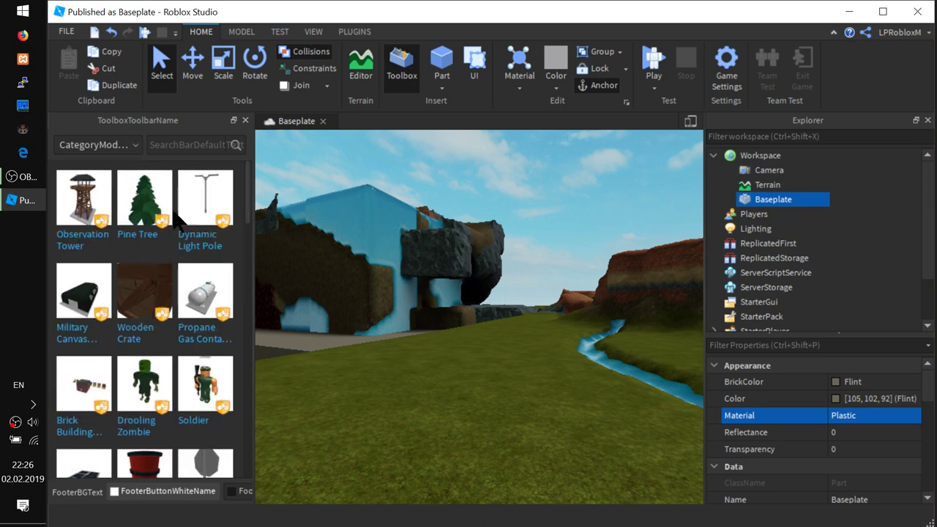
Step: Place the Pine Tree model from the Toolbox on the grass beside the stream
{"action": "mouse_move", "coordinate": [146, 207]}
{"action": "left_click_drag", "start_coordinate": [145, 208], "coordinate": [456, 390]}
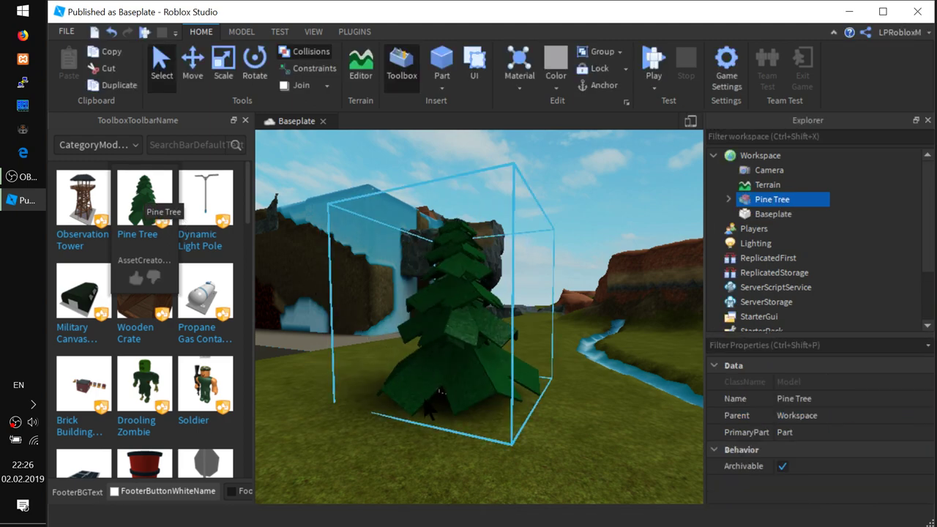
{"action": "scroll", "coordinate": [425, 399], "scroll_direction": "down", "scroll_amount": 5}
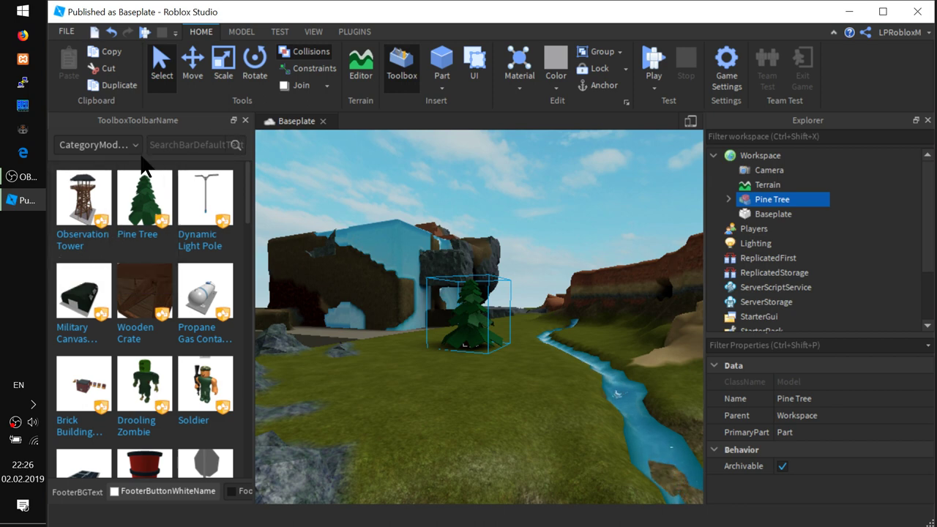
Step: Search the Toolbox models for "tree" and place a broad-crowned Tree on the grass near the pine tree
{"action": "left_click", "coordinate": [313, 31]}
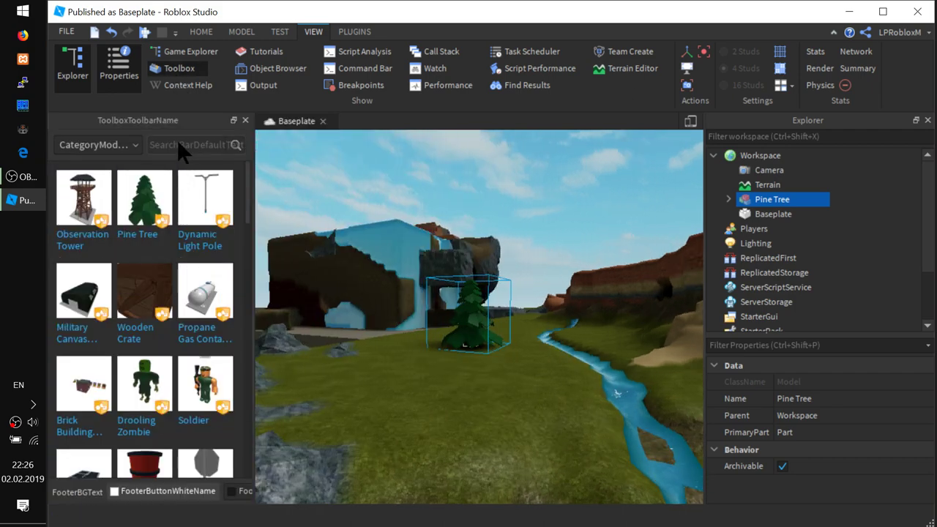
{"action": "type", "text": "tree"}
{"action": "key", "text": "Return"}
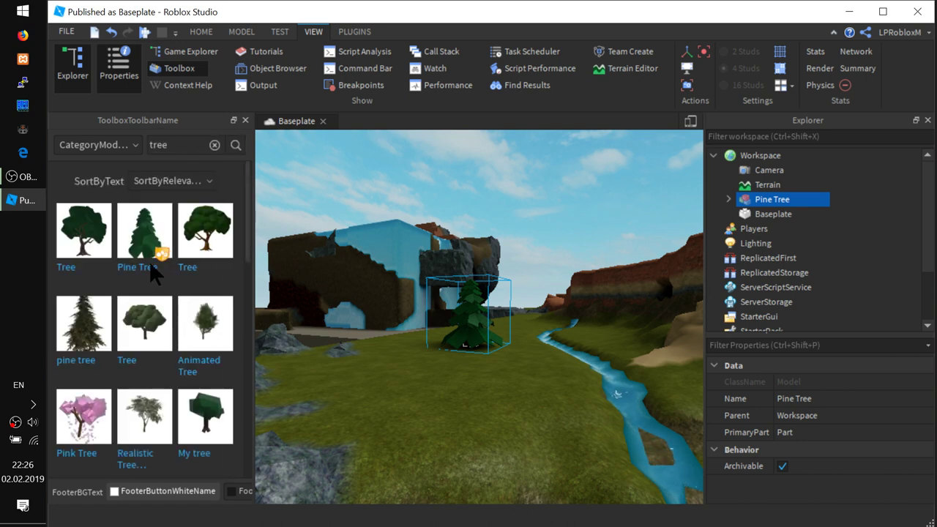
{"action": "mouse_move", "coordinate": [150, 326]}
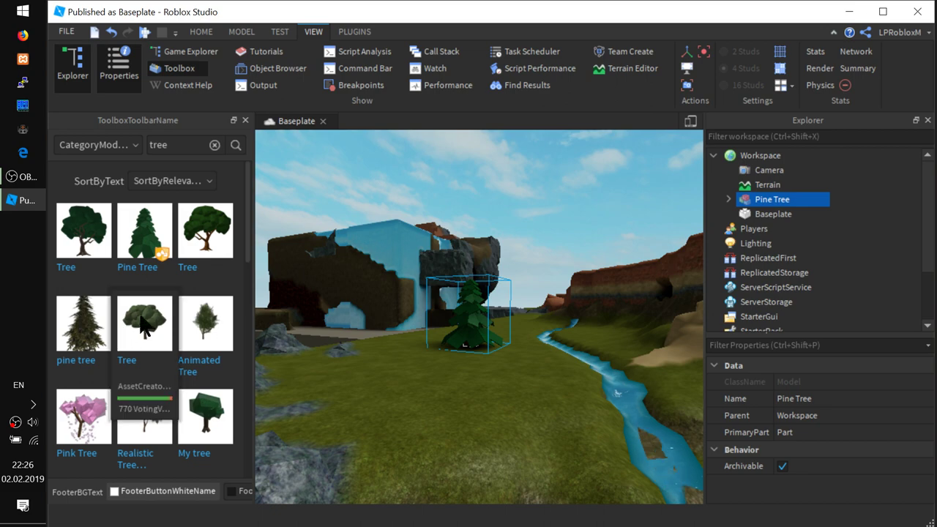
{"action": "left_click_drag", "start_coordinate": [144, 324], "coordinate": [350, 397]}
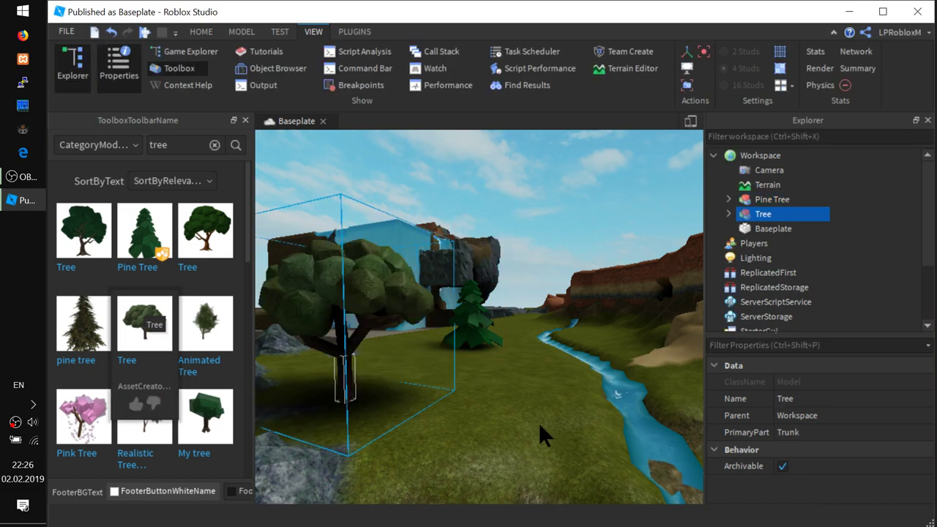
Step: Look over the two placed trees and display the My Decals category in the Toolbox
{"action": "key", "text": "f"}
{"action": "key", "text": "d"}
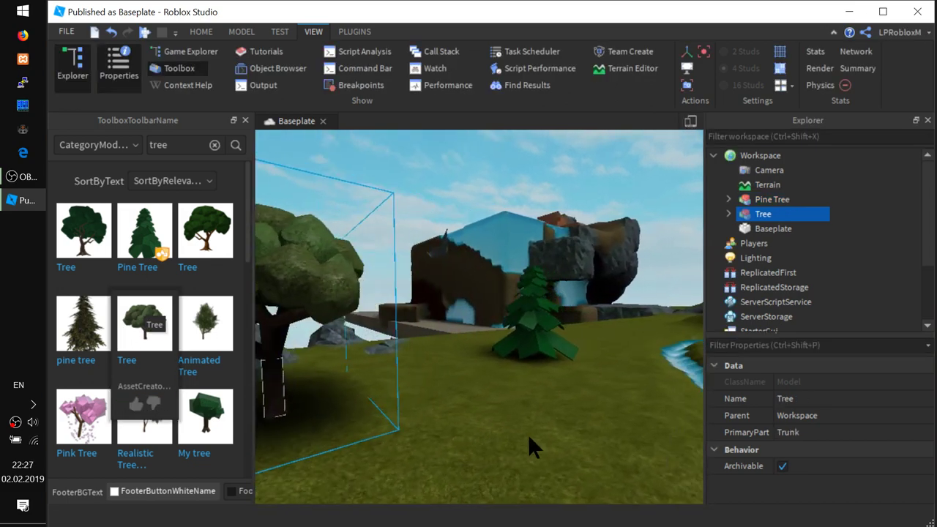
{"action": "right_click_drag", "start_coordinate": [527, 434], "coordinate": [526, 435]}
{"action": "key", "text": "s"}
{"action": "right_click_drag", "start_coordinate": [436, 401], "coordinate": [437, 399]}
{"action": "key", "text": "w"}
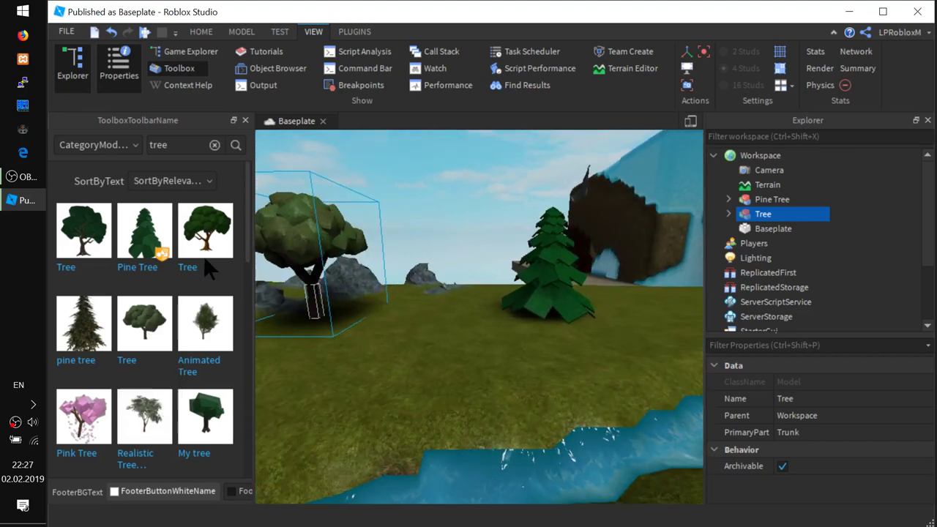
{"action": "left_click", "coordinate": [126, 143]}
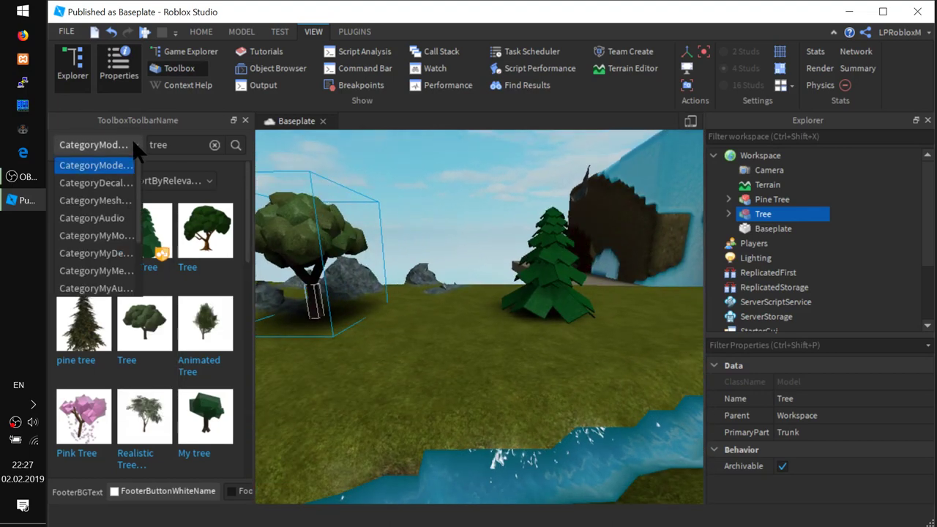
{"action": "left_click", "coordinate": [97, 253]}
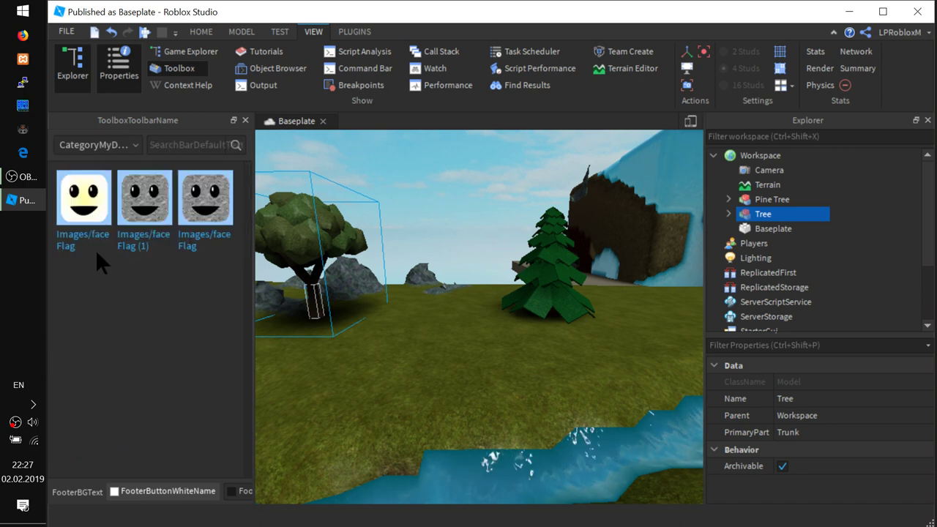
Step: Insert a Block part on the grass in front of the pine tree
{"action": "right_click_drag", "start_coordinate": [401, 356], "coordinate": [407, 362]}
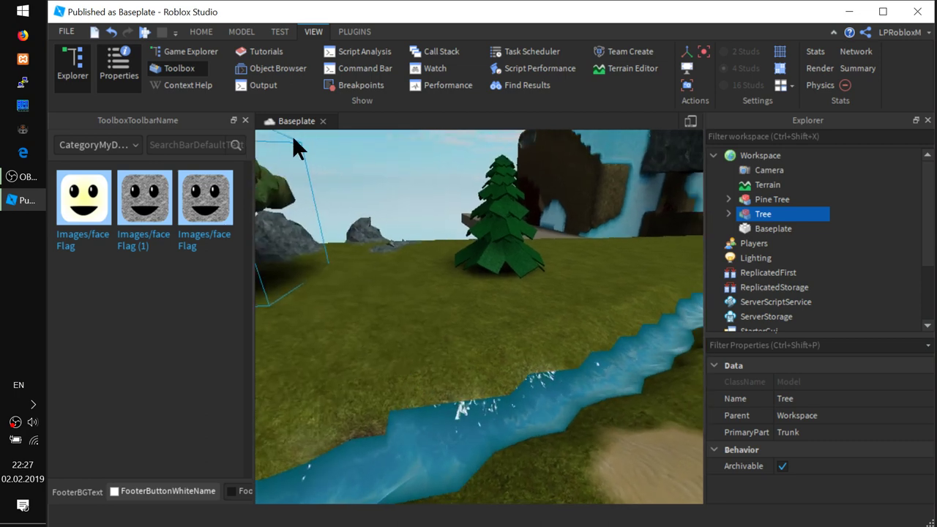
{"action": "left_click", "coordinate": [242, 33]}
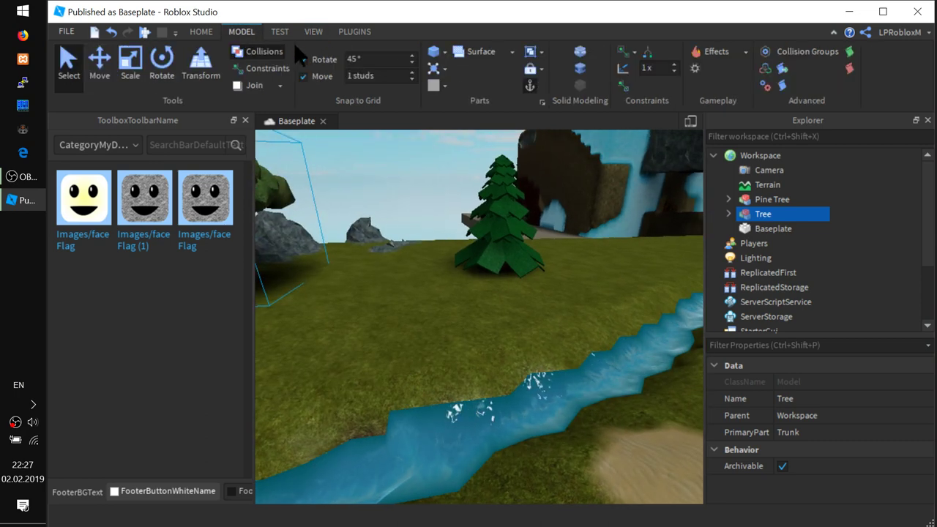
{"action": "left_click", "coordinate": [444, 52]}
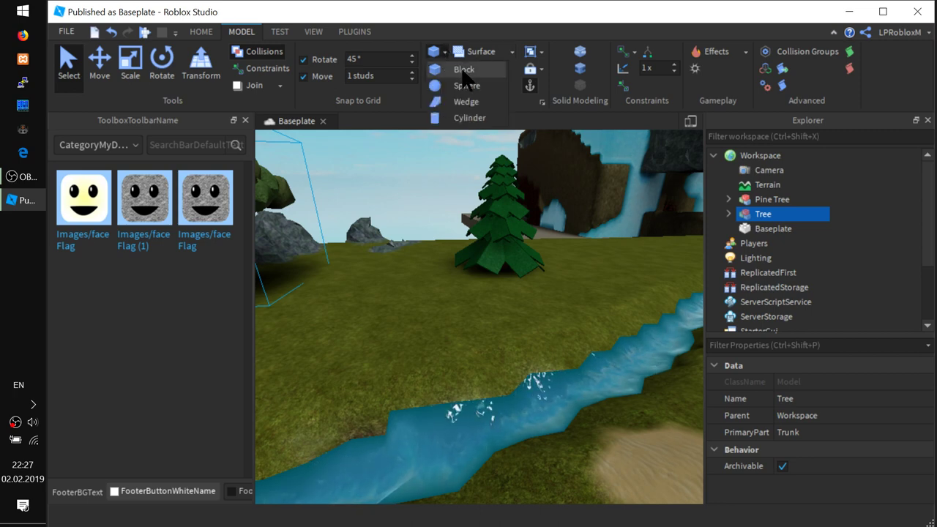
{"action": "left_click", "coordinate": [464, 70]}
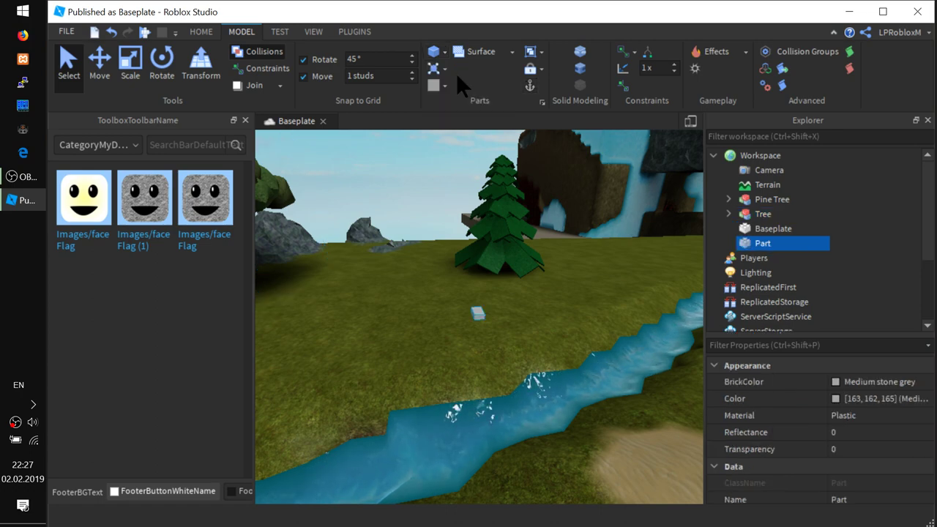
{"action": "scroll", "coordinate": [477, 336], "scroll_direction": "up", "scroll_amount": 5}
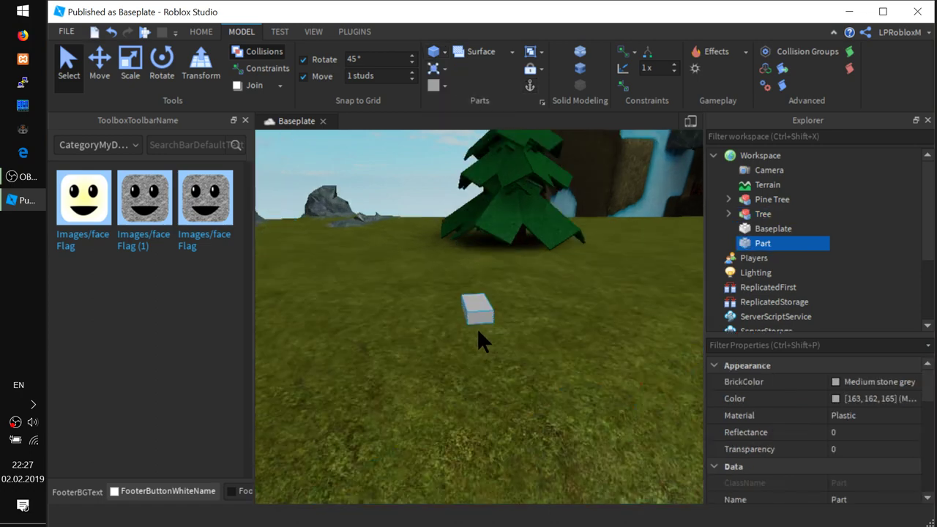
Step: Scale the new block part along its two horizontal axes into a wide, flat slab on the grass
{"action": "scroll", "coordinate": [477, 328], "scroll_direction": "up", "scroll_amount": 3}
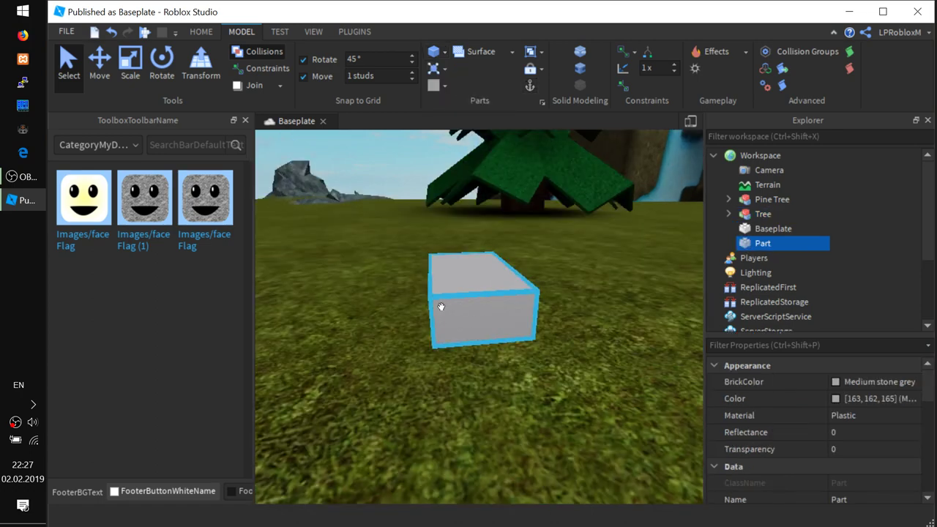
{"action": "right_click_drag", "start_coordinate": [439, 306], "coordinate": [426, 325]}
{"action": "scroll", "coordinate": [426, 325], "scroll_direction": "down", "scroll_amount": 5}
{"action": "scroll", "coordinate": [426, 325], "scroll_direction": "up", "scroll_amount": 3}
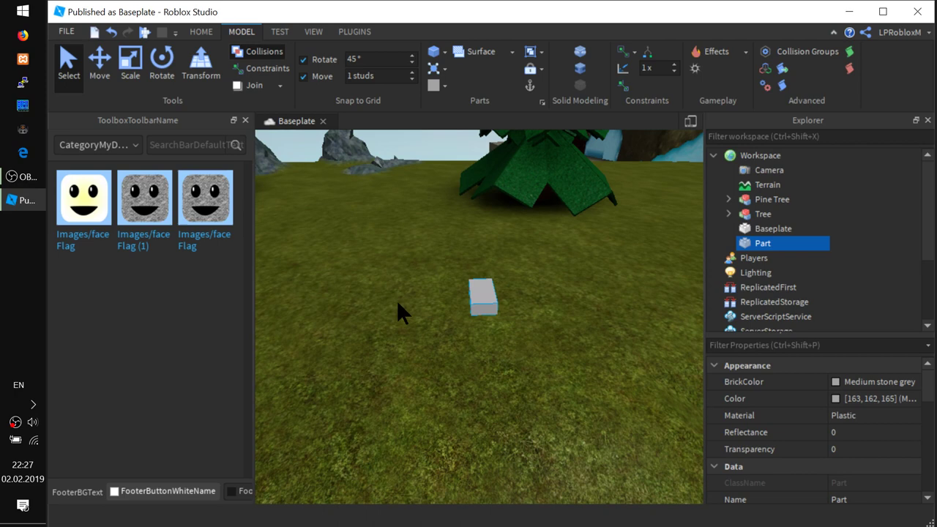
{"action": "left_click", "coordinate": [126, 73]}
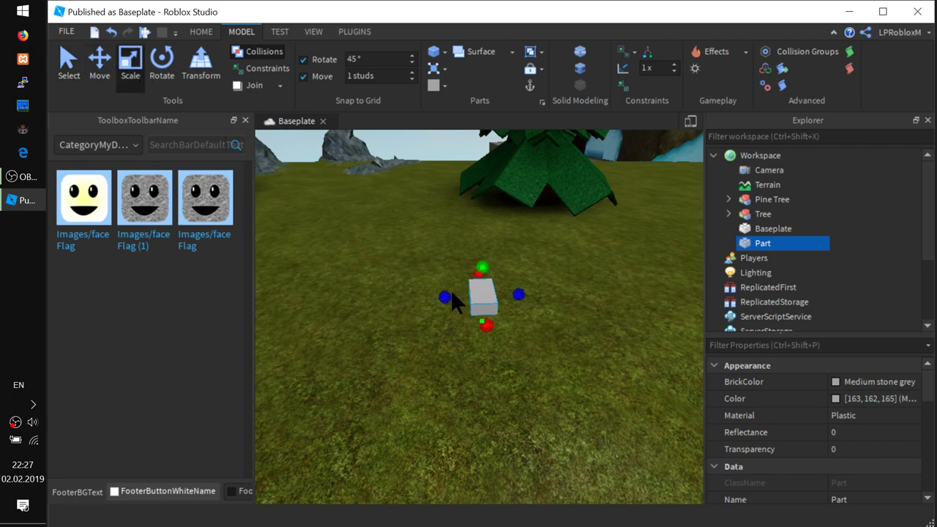
{"action": "left_click_drag", "start_coordinate": [448, 292], "coordinate": [354, 282]}
{"action": "left_click_drag", "start_coordinate": [436, 329], "coordinate": [424, 440]}
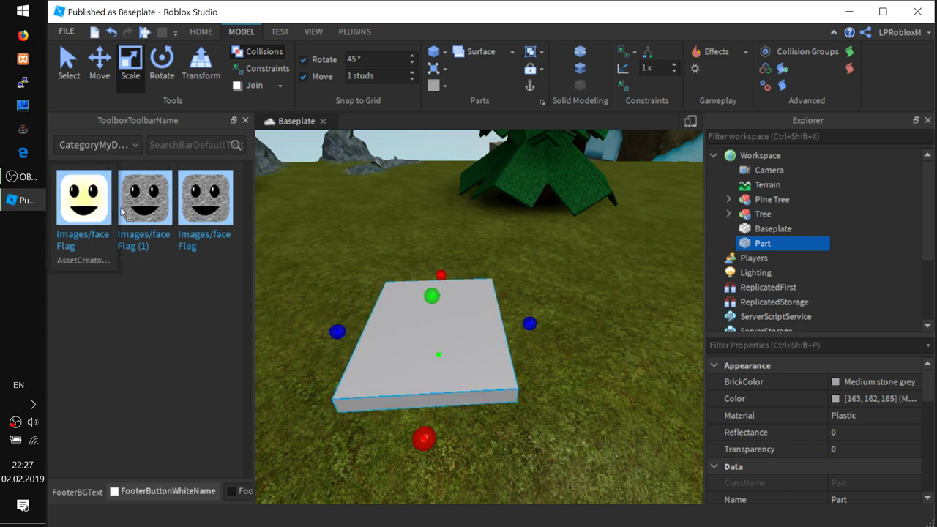
Step: Apply the first, pale yellow face decal from the Toolbox to the top face of the slab
{"action": "left_click_drag", "start_coordinate": [322, 279], "coordinate": [423, 329]}
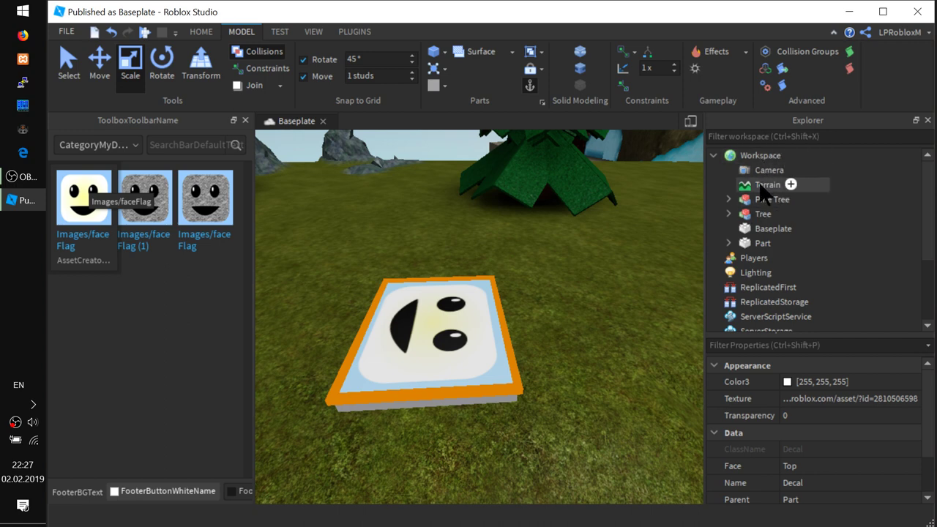
{"action": "right_click_drag", "start_coordinate": [563, 251], "coordinate": [612, 277]}
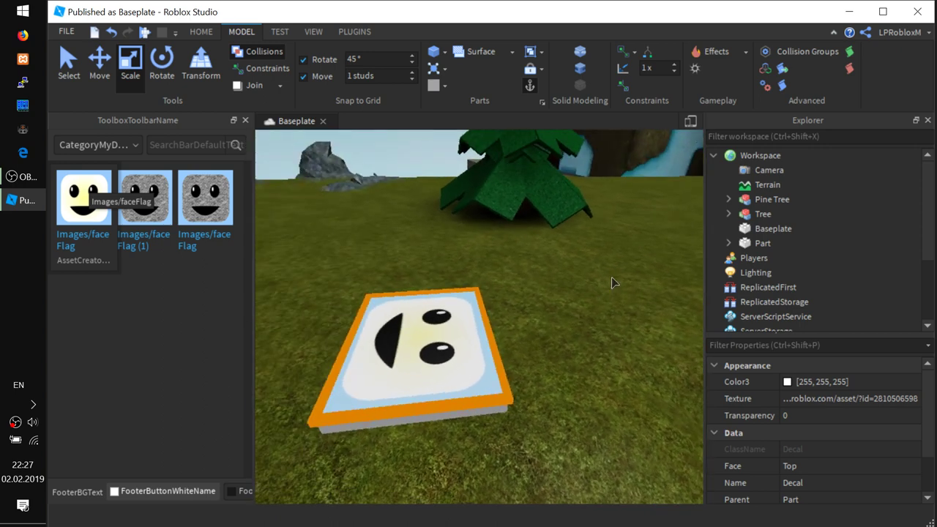
Step: Select Terrain, Pine Tree, Tree and Baseplate one after another in the Explorer to examine what each entry represents
{"action": "left_click", "coordinate": [767, 185]}
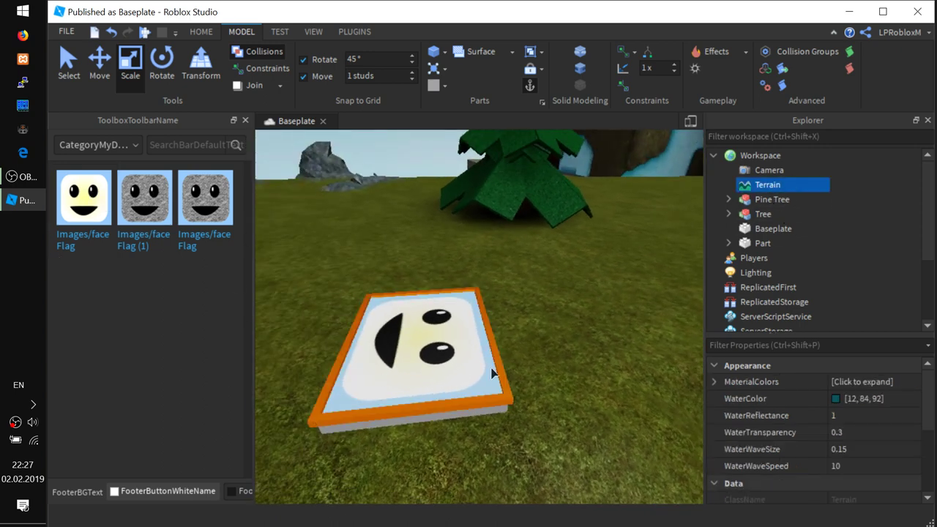
{"action": "scroll", "coordinate": [757, 212], "scroll_direction": "down", "scroll_amount": 1}
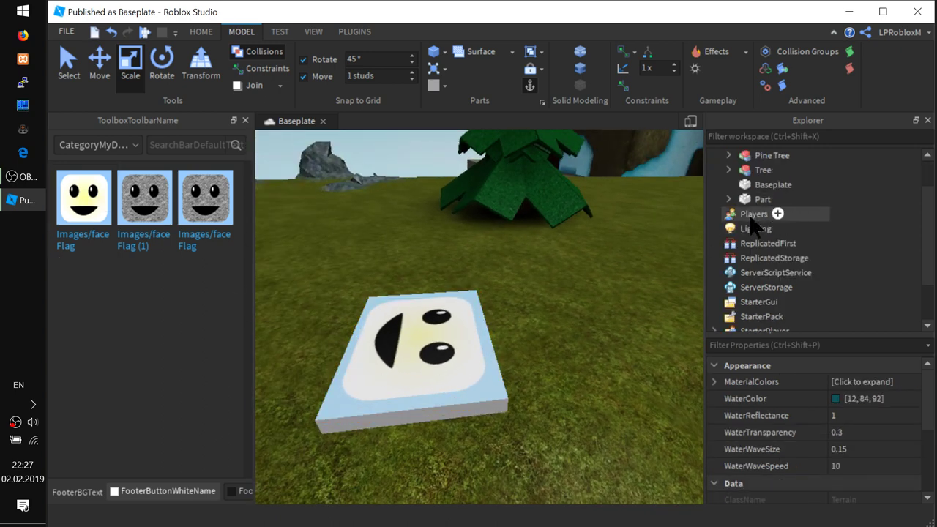
{"action": "scroll", "coordinate": [765, 211], "scroll_direction": "up", "scroll_amount": 1}
{"action": "left_click", "coordinate": [765, 202]}
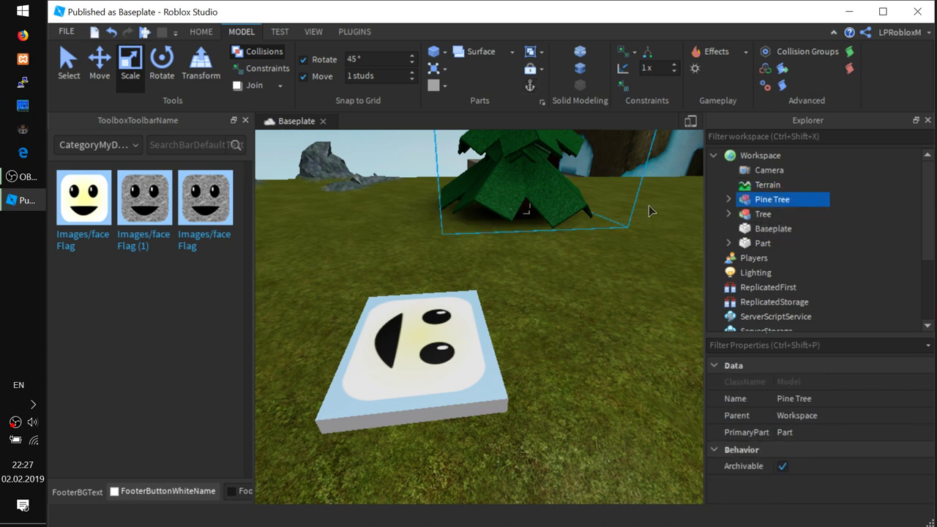
{"action": "scroll", "coordinate": [535, 253], "scroll_direction": "down", "scroll_amount": 3}
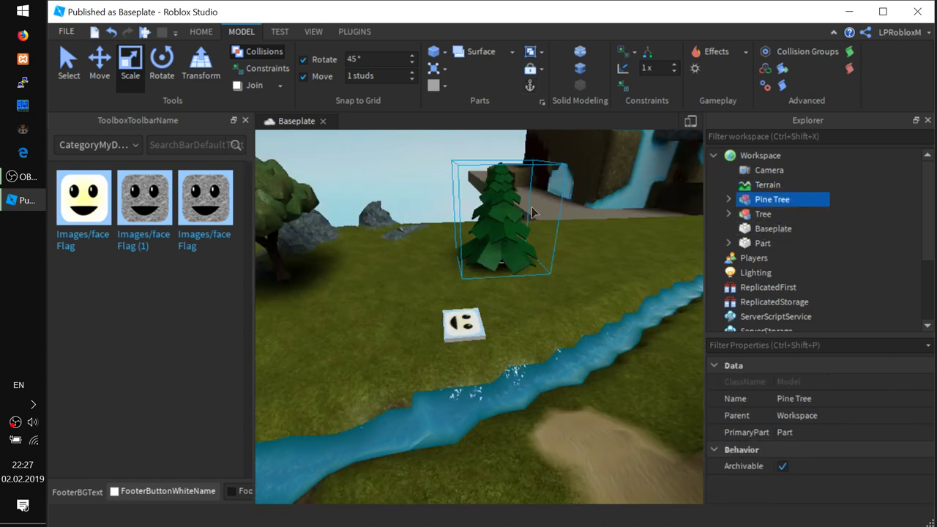
{"action": "left_click", "coordinate": [764, 214]}
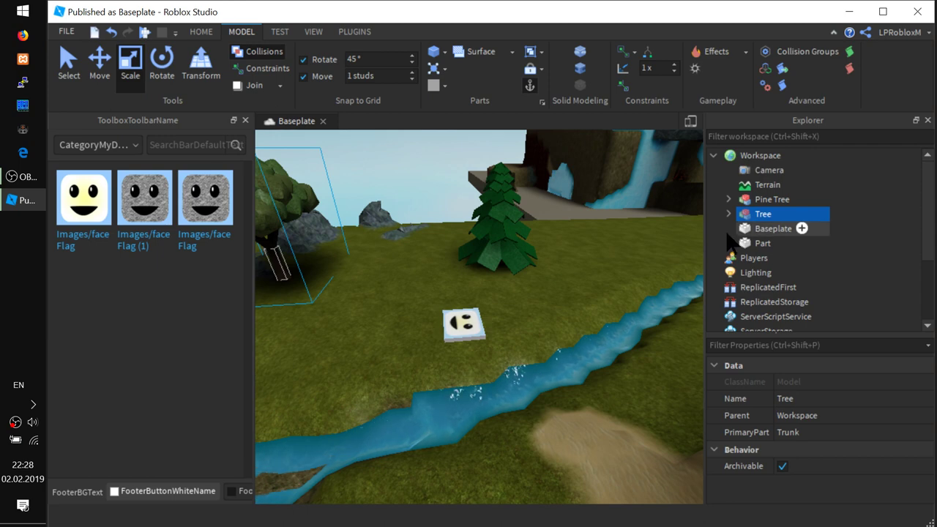
{"action": "left_click_drag", "start_coordinate": [767, 227], "coordinate": [769, 228]}
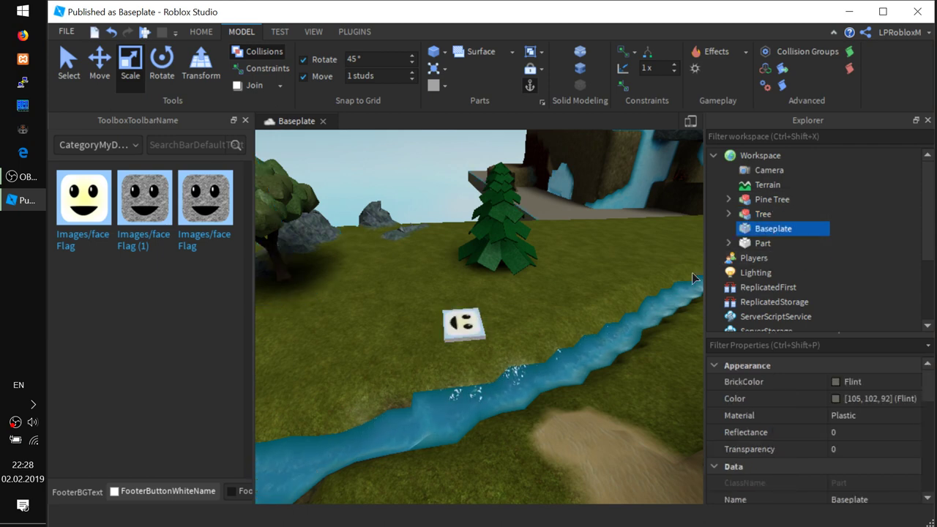
Step: Rename the slab part in the Workspace as "Morda"
{"action": "left_click", "coordinate": [765, 245]}
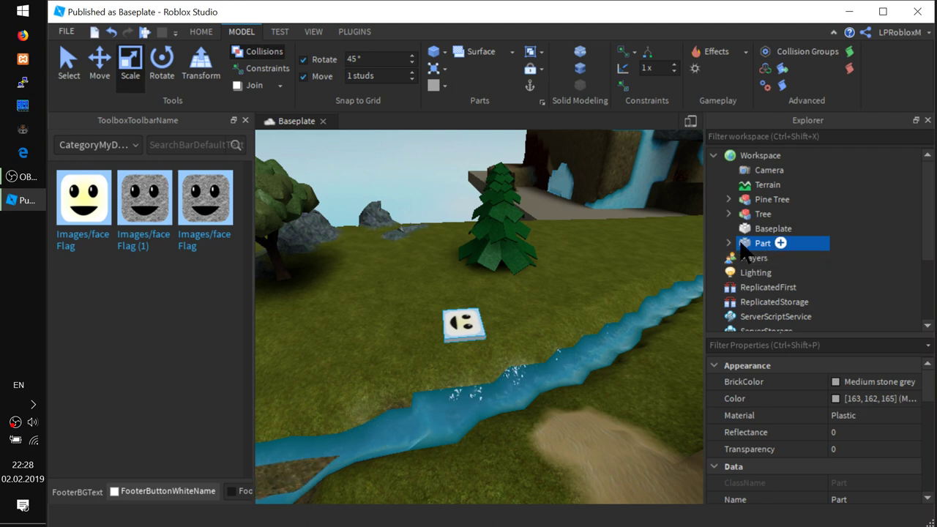
{"action": "right_click", "coordinate": [759, 253]}
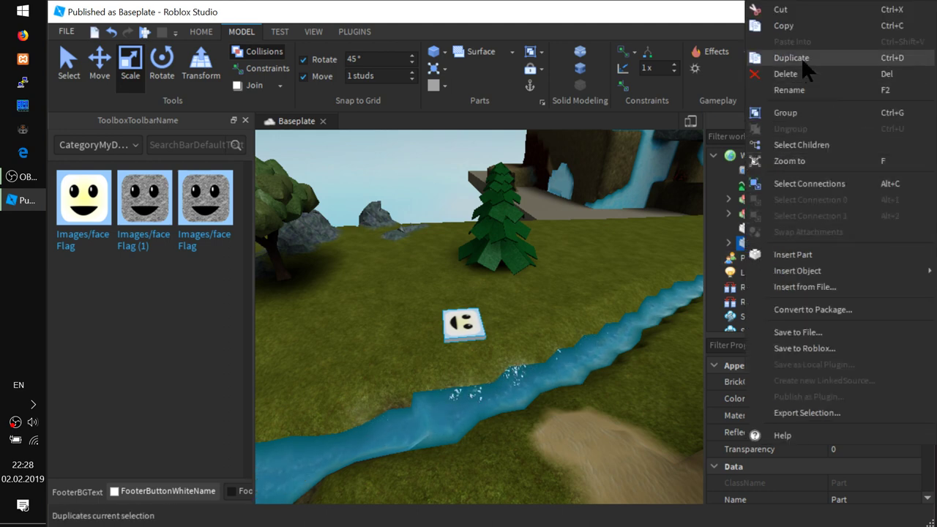
{"action": "left_click", "coordinate": [787, 88]}
{"action": "type", "text": "M"}
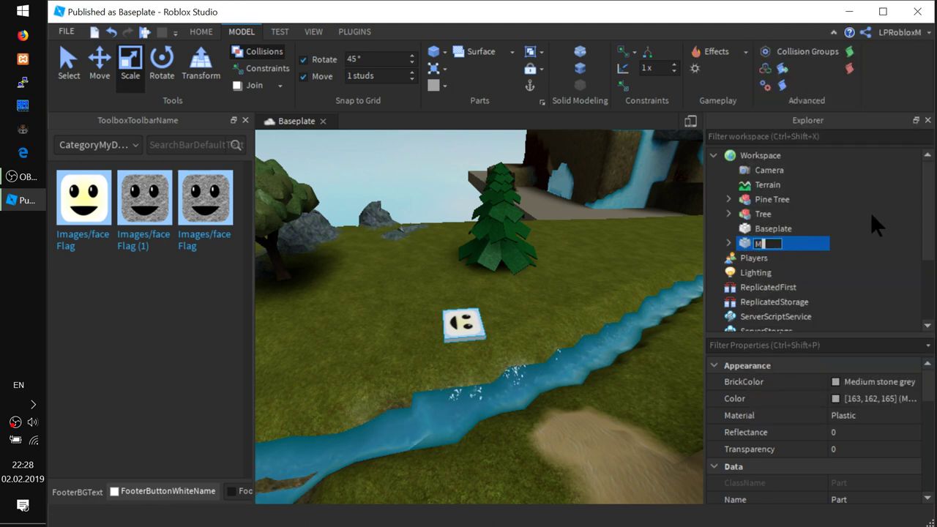
{"action": "type", "text": "orda"}
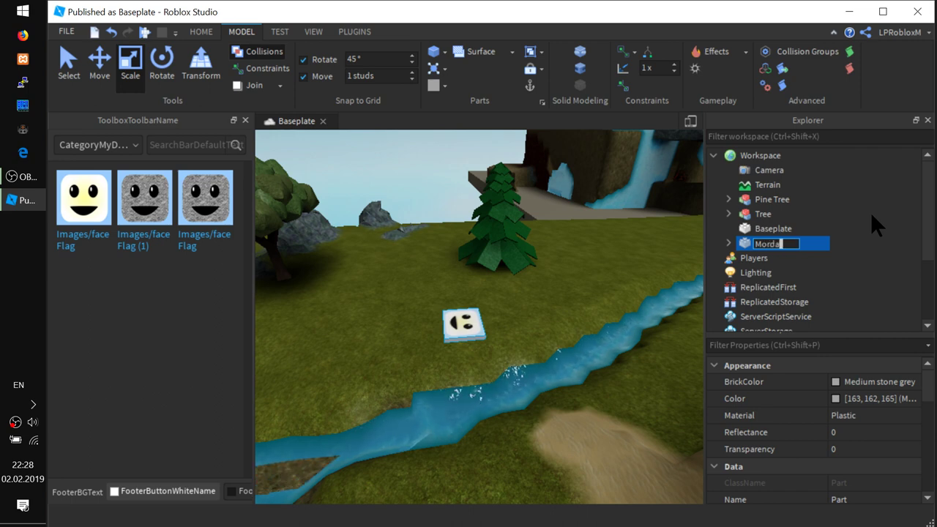
{"action": "key", "text": "Return"}
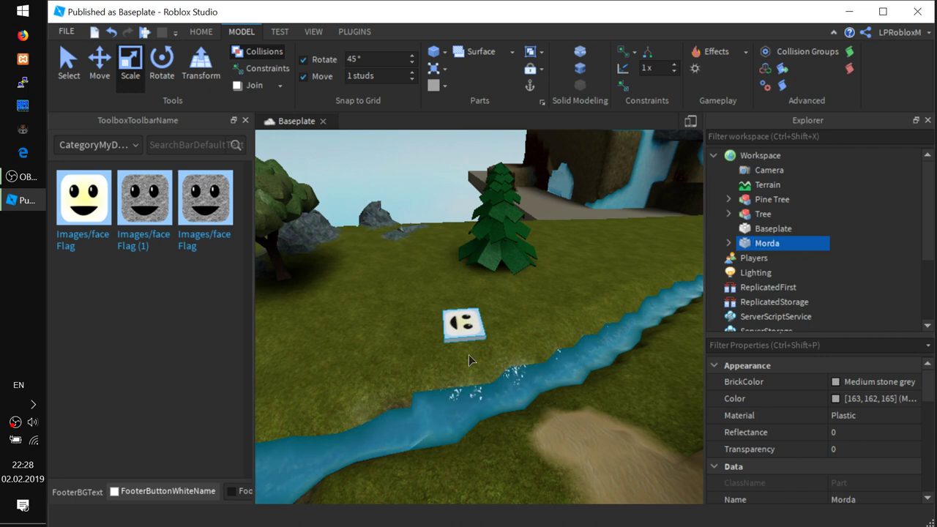
Step: Look over the slab beside the stream and expand Morda in the Explorer to show its child objects
{"action": "scroll", "coordinate": [468, 354], "scroll_direction": "down", "scroll_amount": 5}
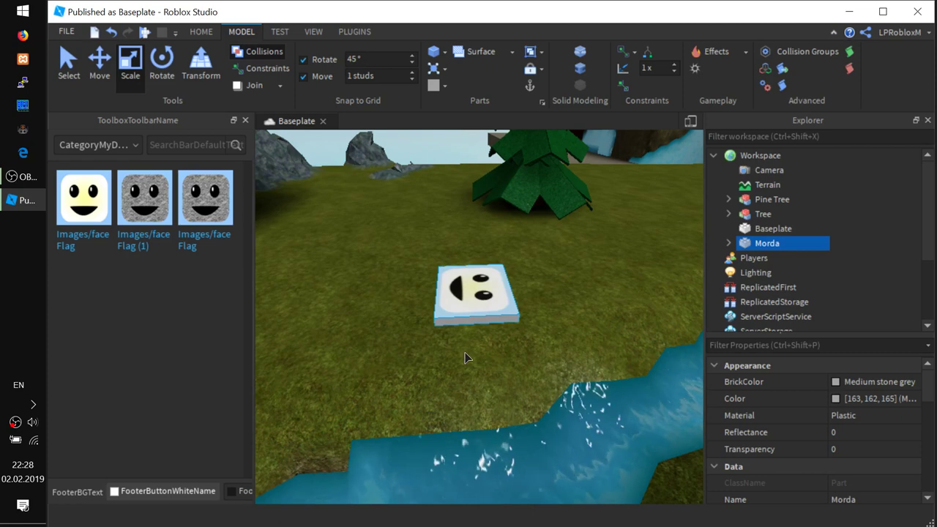
{"action": "scroll", "coordinate": [464, 352], "scroll_direction": "down", "scroll_amount": 3}
{"action": "right_click_drag", "start_coordinate": [412, 358], "coordinate": [411, 357]}
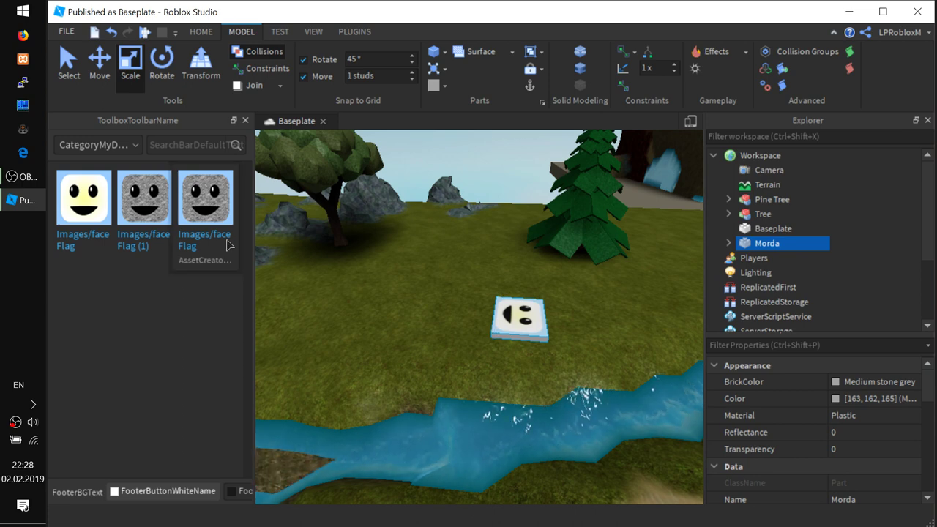
{"action": "left_click", "coordinate": [505, 331]}
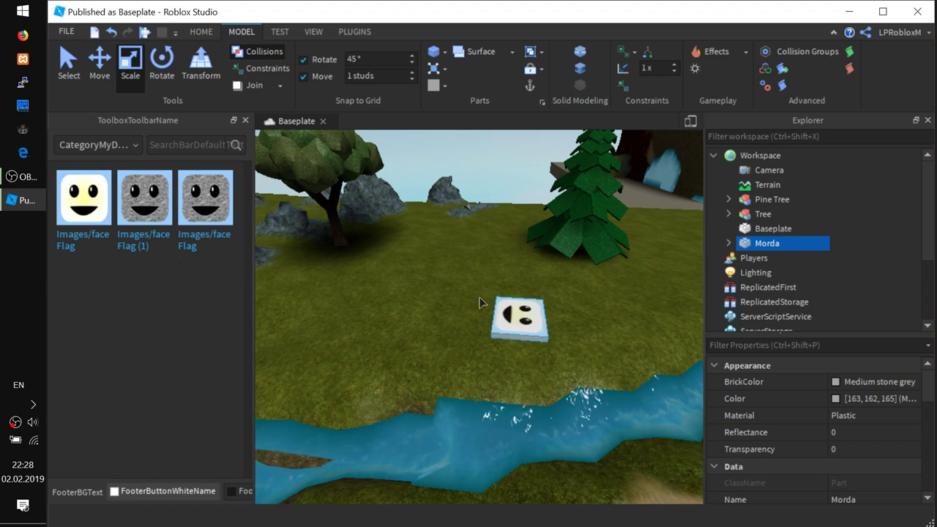
{"action": "right_click_drag", "start_coordinate": [432, 389], "coordinate": [431, 383]}
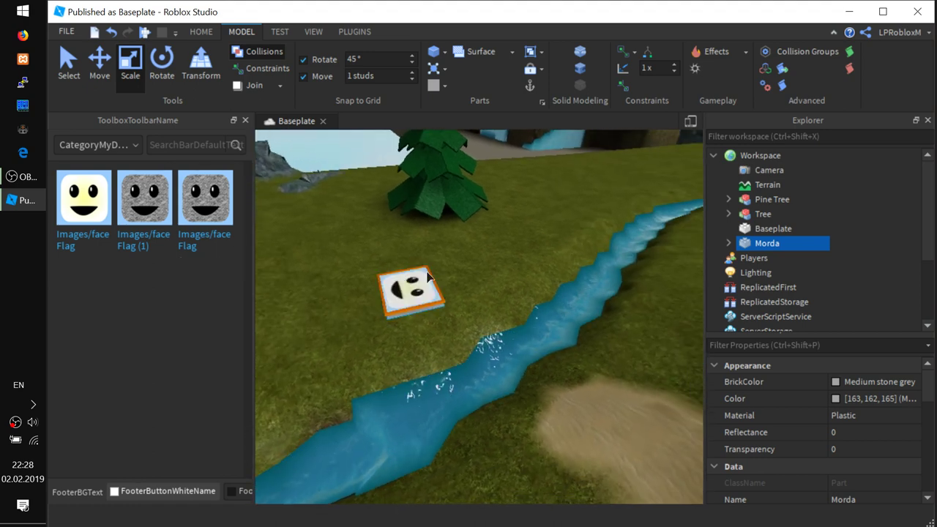
{"action": "left_click", "coordinate": [726, 243]}
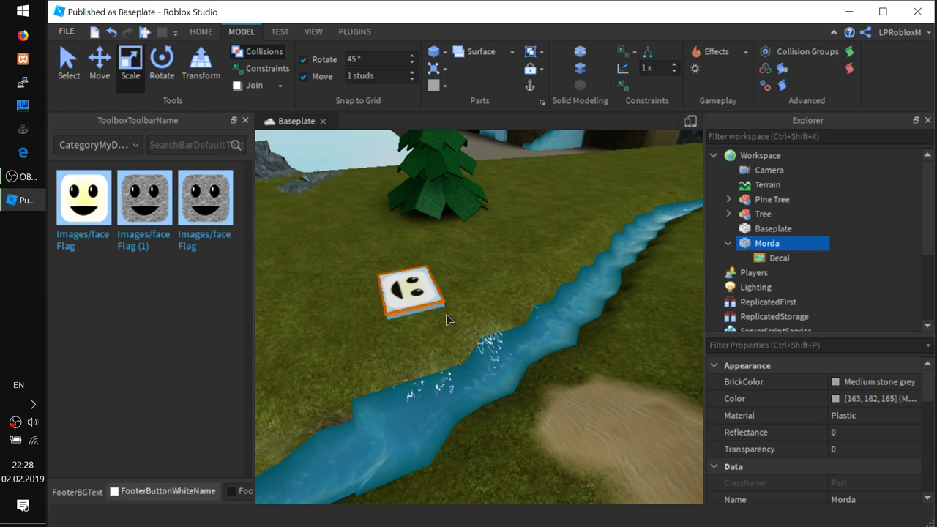
Step: Apply the pale yellow face decal to the narrow side of the Morda slab that faces the stream
{"action": "scroll", "coordinate": [438, 344], "scroll_direction": "up", "scroll_amount": 3}
{"action": "right_click_drag", "start_coordinate": [331, 336], "coordinate": [319, 349]}
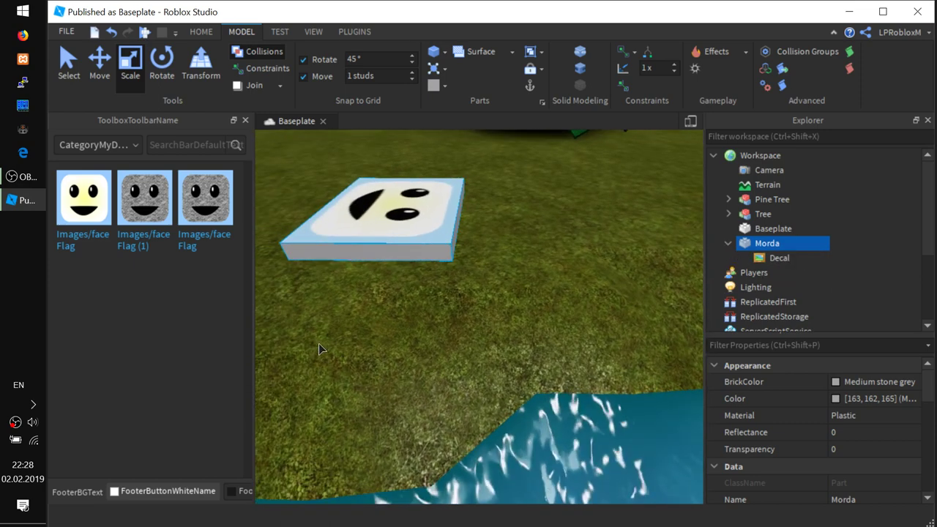
{"action": "left_click_drag", "start_coordinate": [84, 198], "coordinate": [390, 253]}
{"action": "scroll", "coordinate": [397, 336], "scroll_direction": "down", "scroll_amount": 3}
{"action": "scroll", "coordinate": [397, 335], "scroll_direction": "up", "scroll_amount": 1}
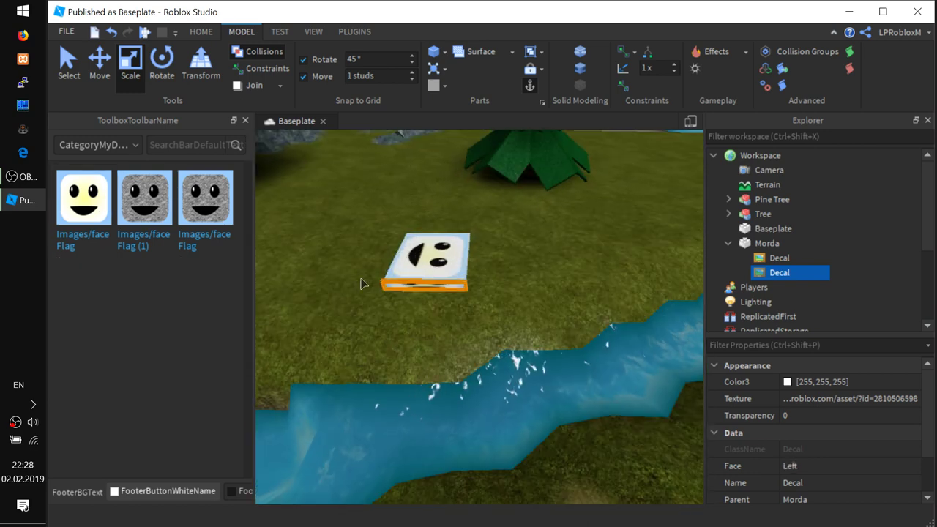
{"action": "left_click_drag", "start_coordinate": [361, 284], "coordinate": [401, 293]}
{"action": "right_click_drag", "start_coordinate": [434, 343], "coordinate": [433, 343]}
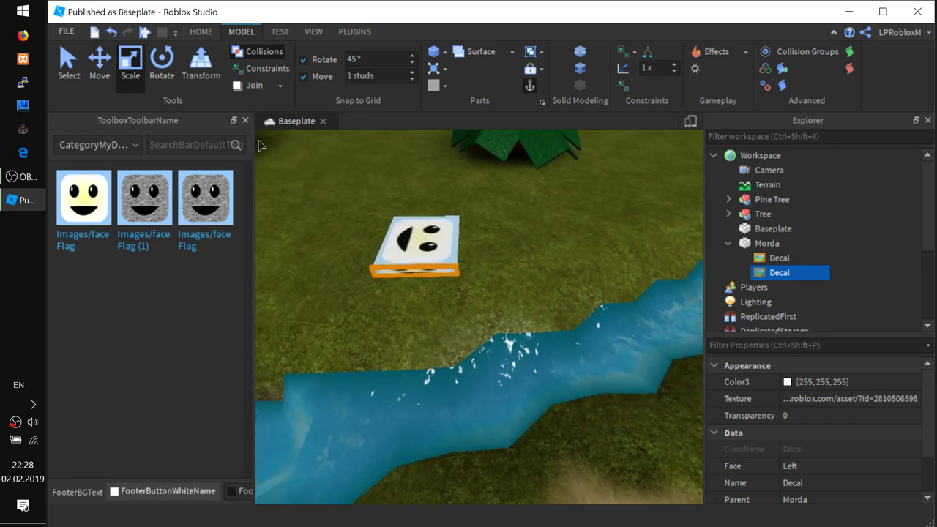